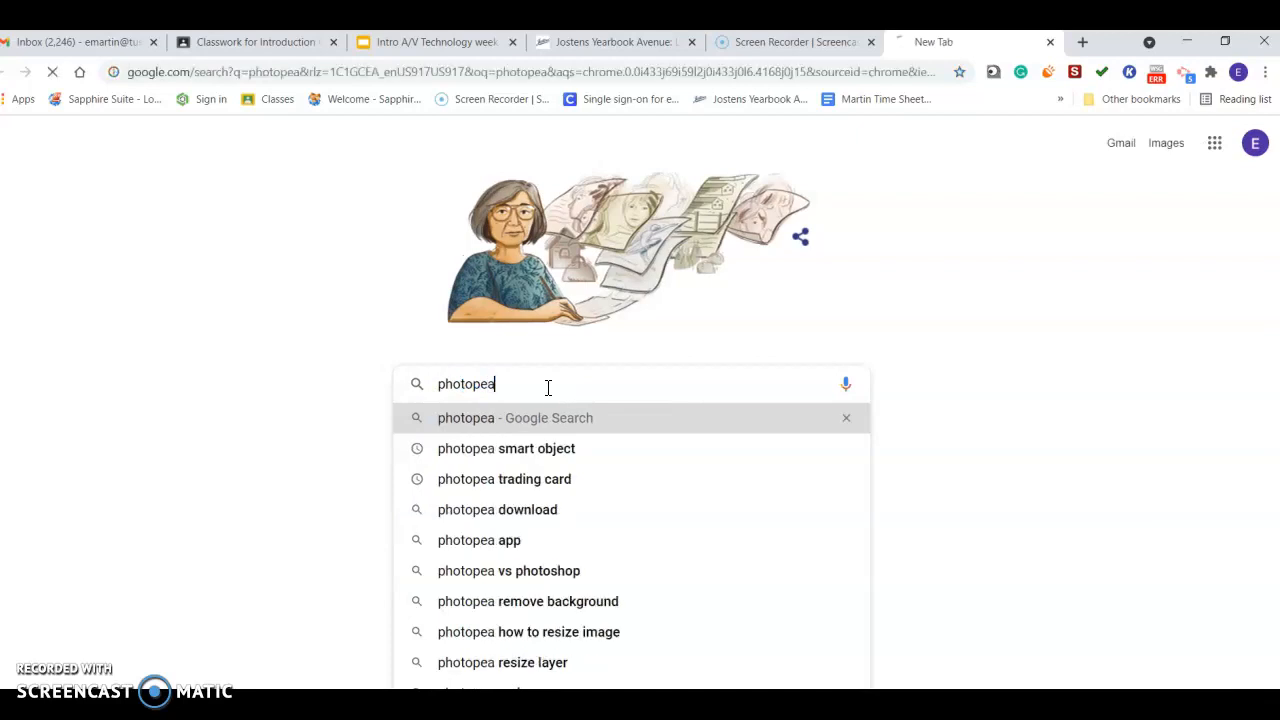
Open Photopea and create a new project using the FB Page Cover preset.
click(448, 346)
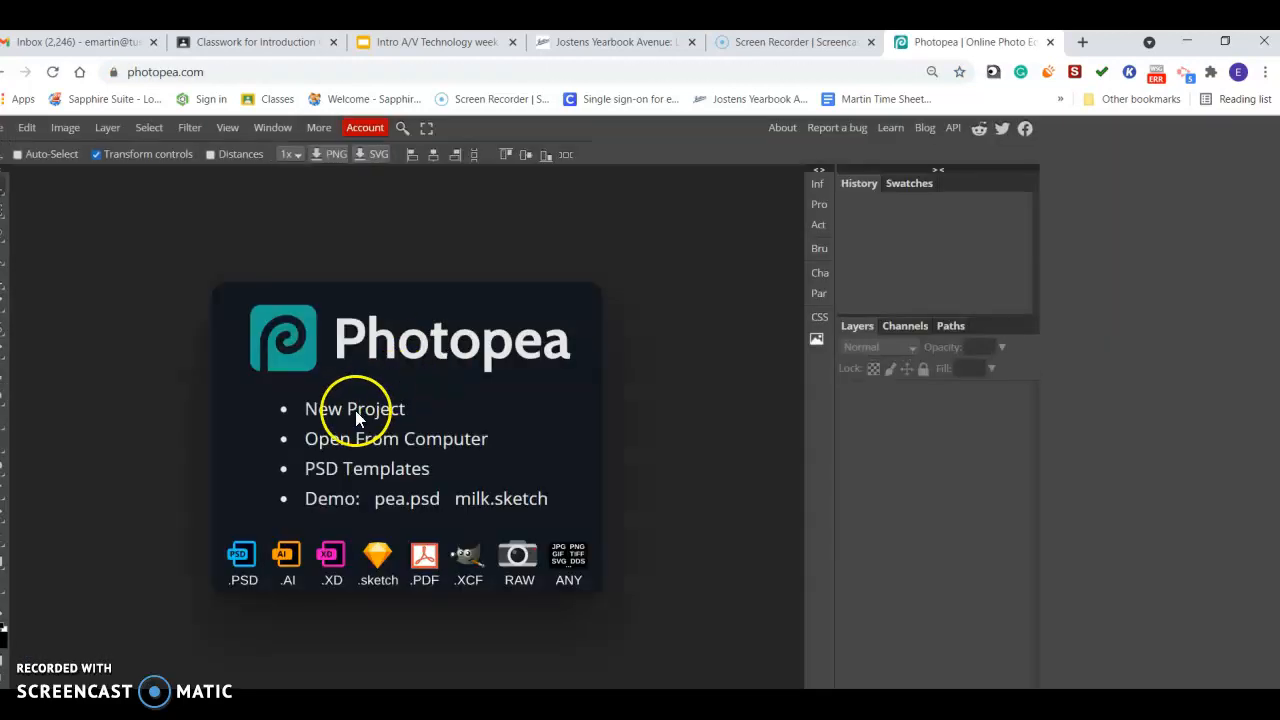
click(354, 410)
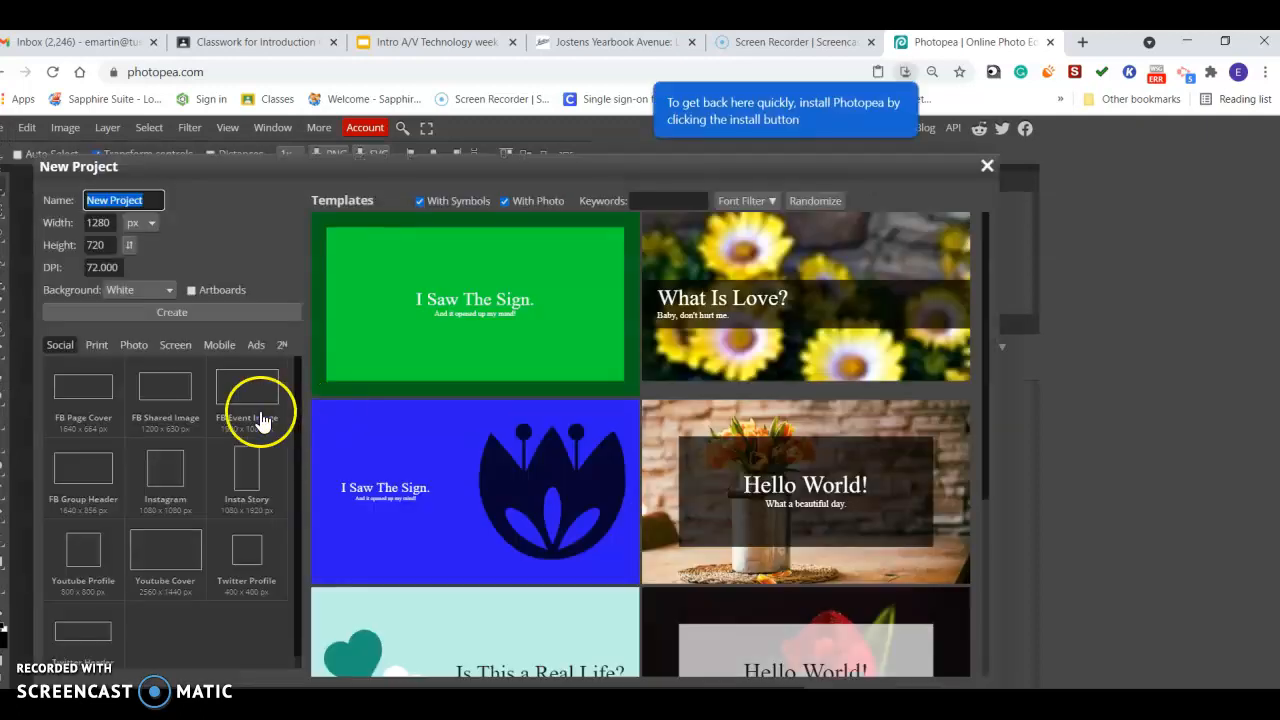
click(83, 420)
click(121, 315)
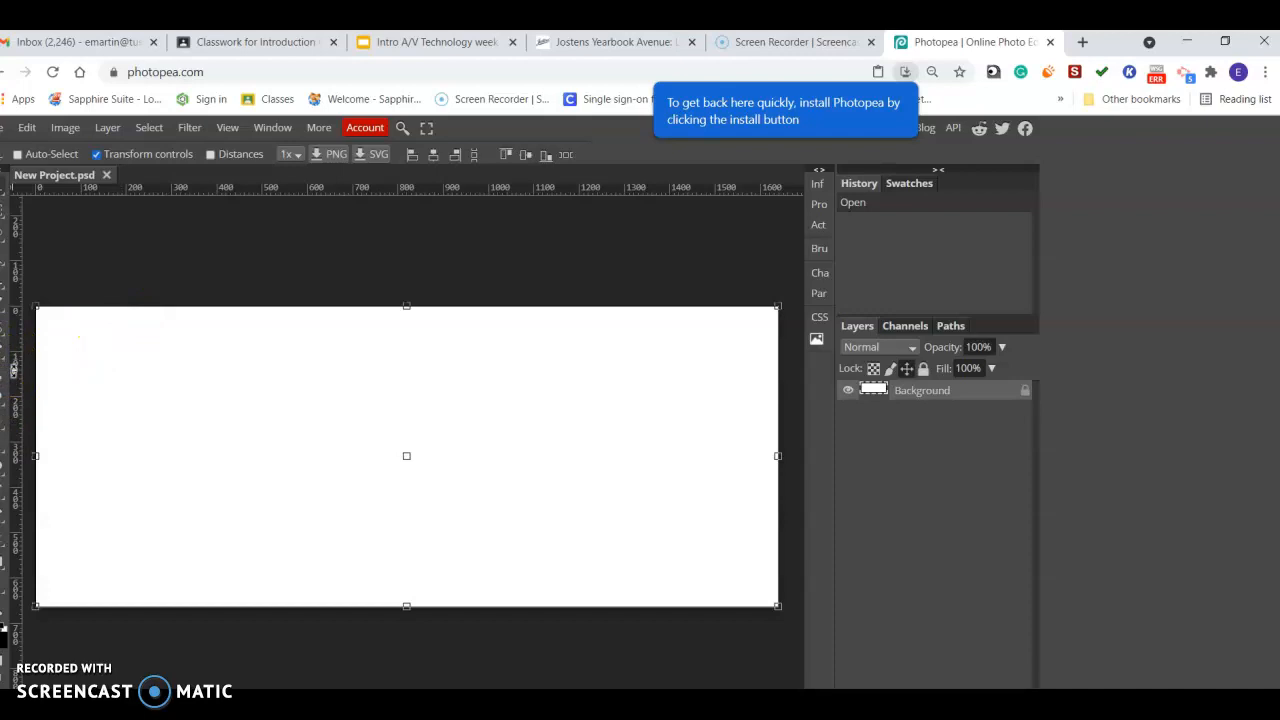
Add a text layer reading SUNSCREEN on the left side of the canvas.
click(12, 487)
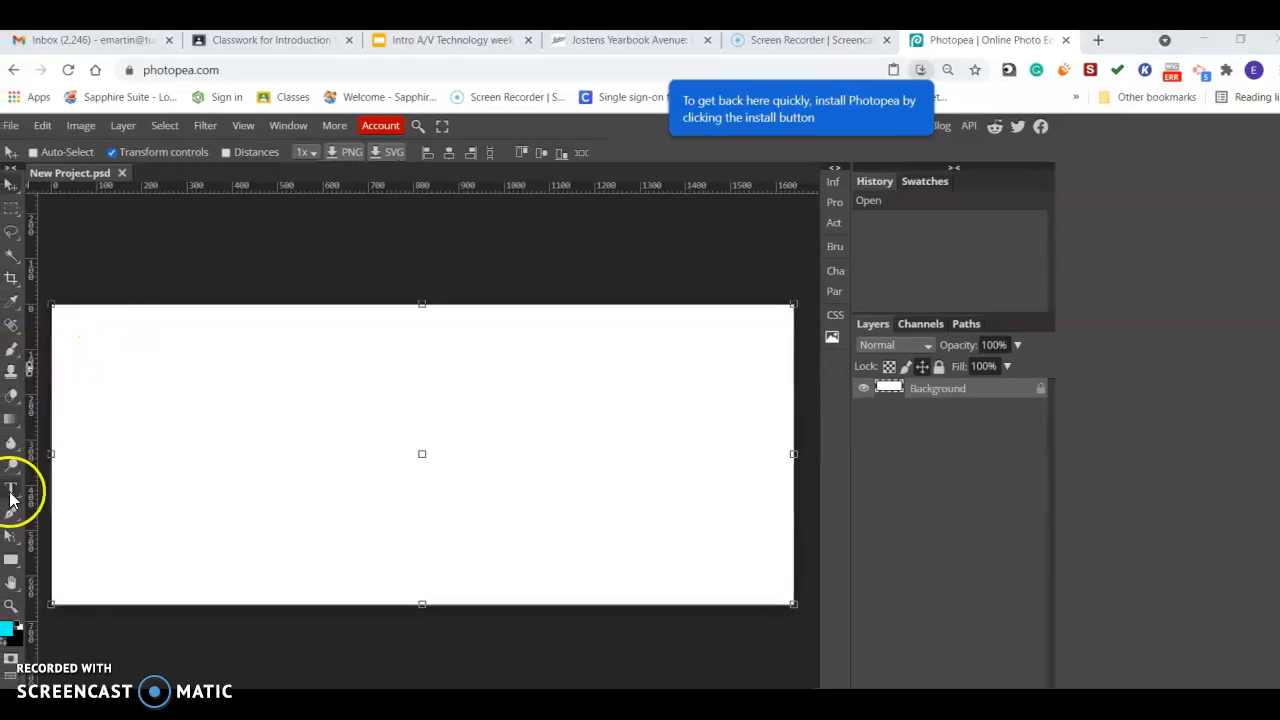
click(151, 459)
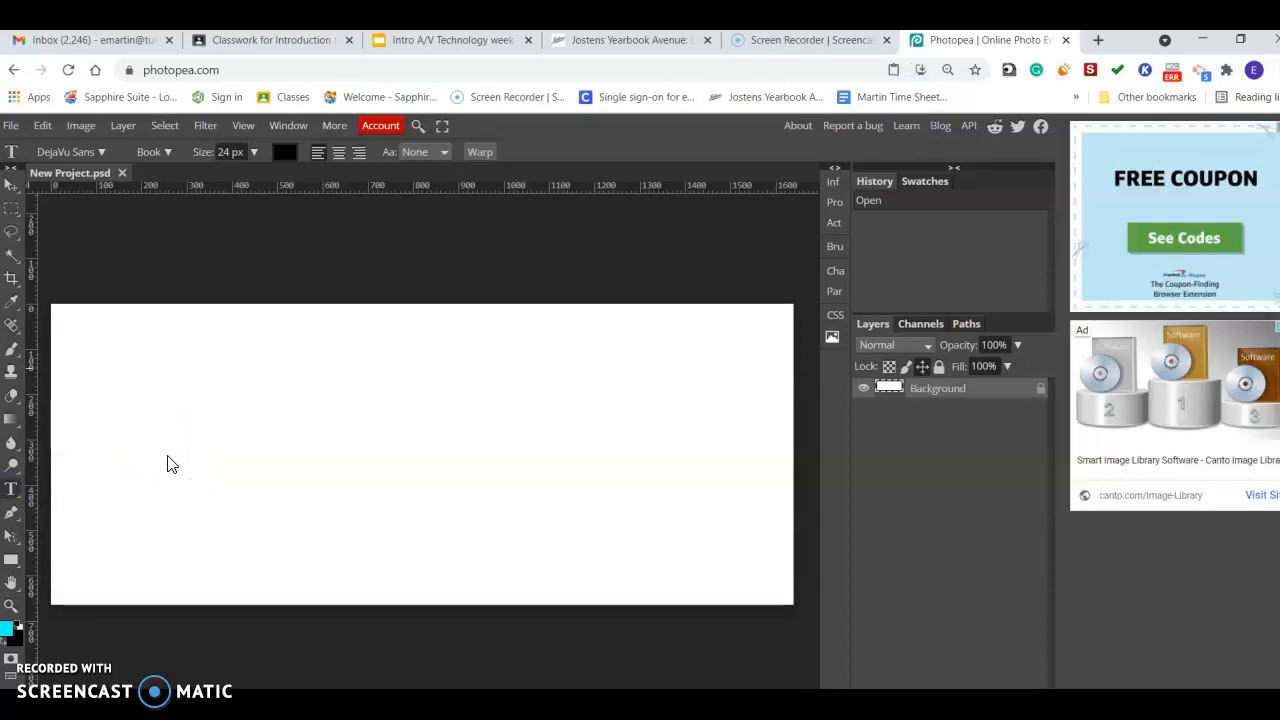
click(160, 422)
click(187, 443)
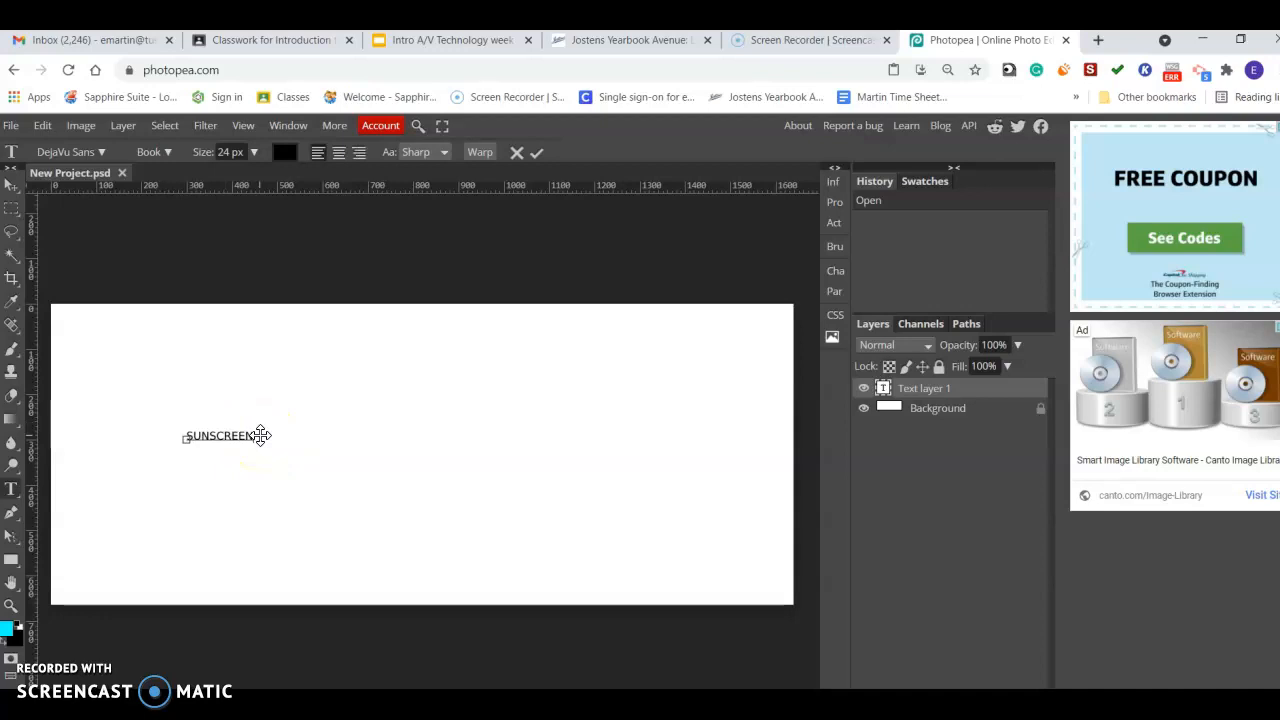
Select the SUNSCREEN text and set its size to 90 px.
click(15, 493)
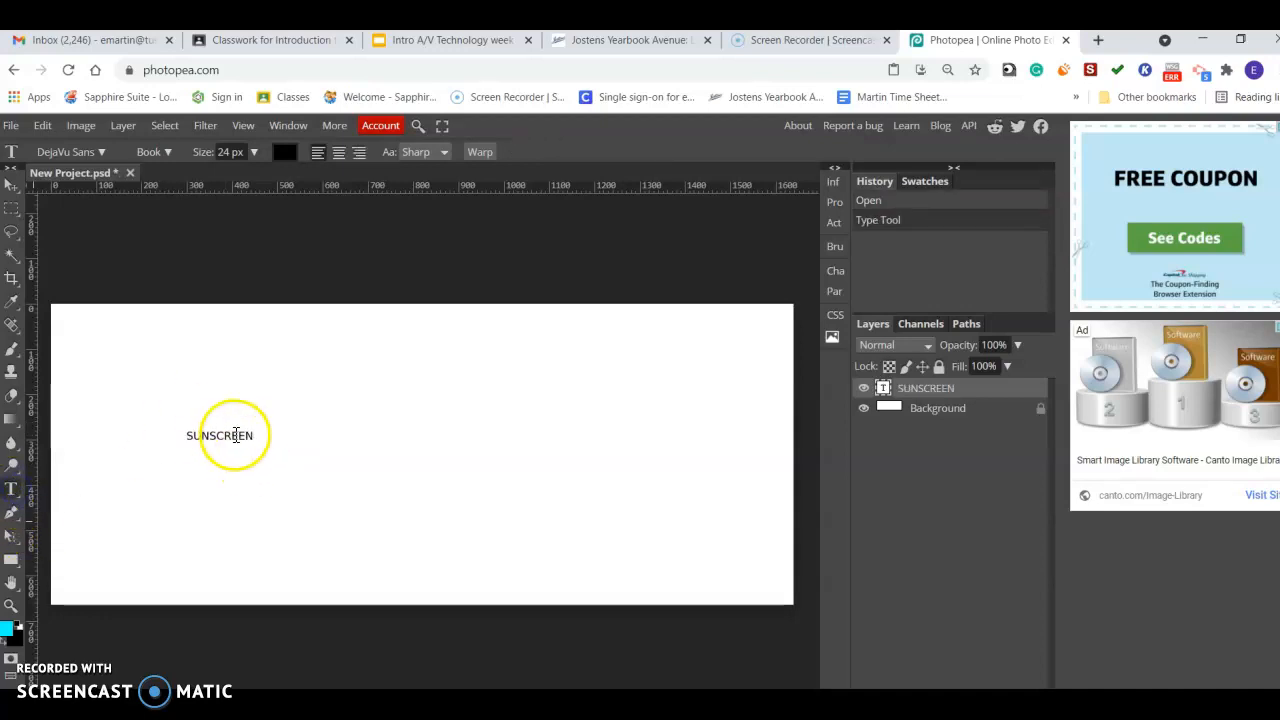
drag(254, 435, 177, 437)
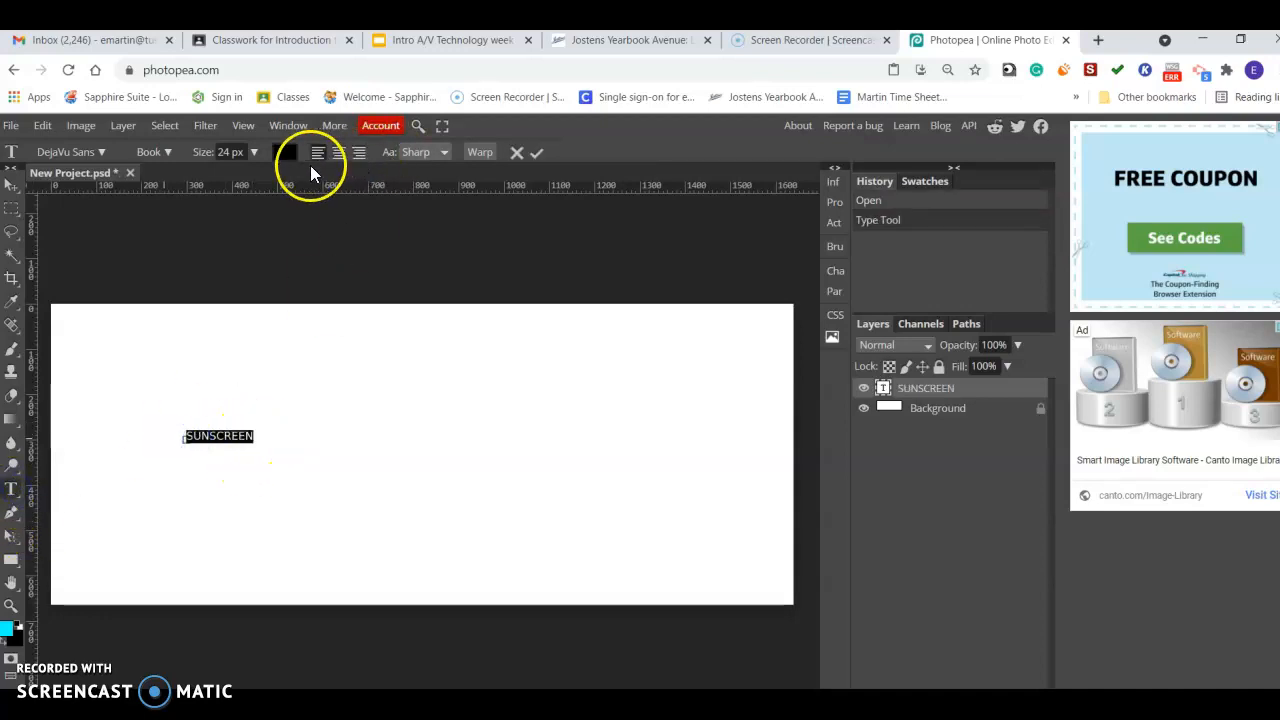
drag(233, 183, 249, 185)
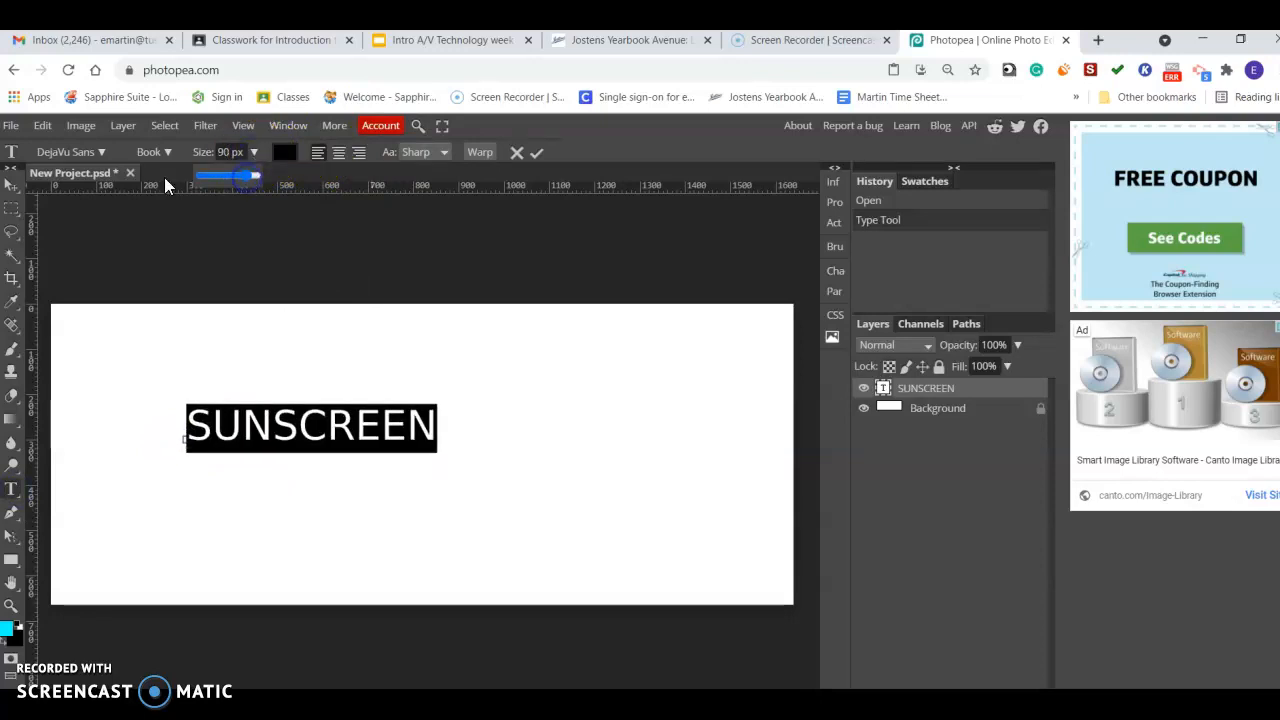
Change the SUNSCREEN text's font to Destroy and commit the edit.
click(100, 155)
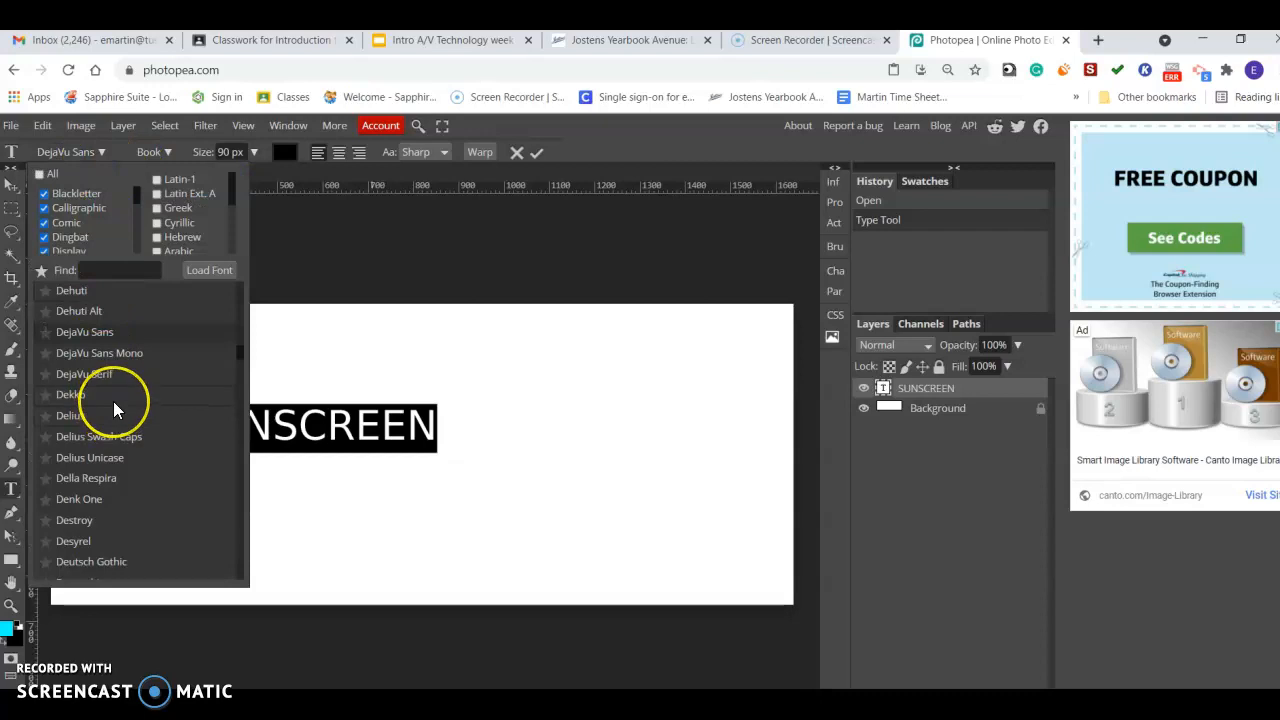
scroll(113, 401, down, 5)
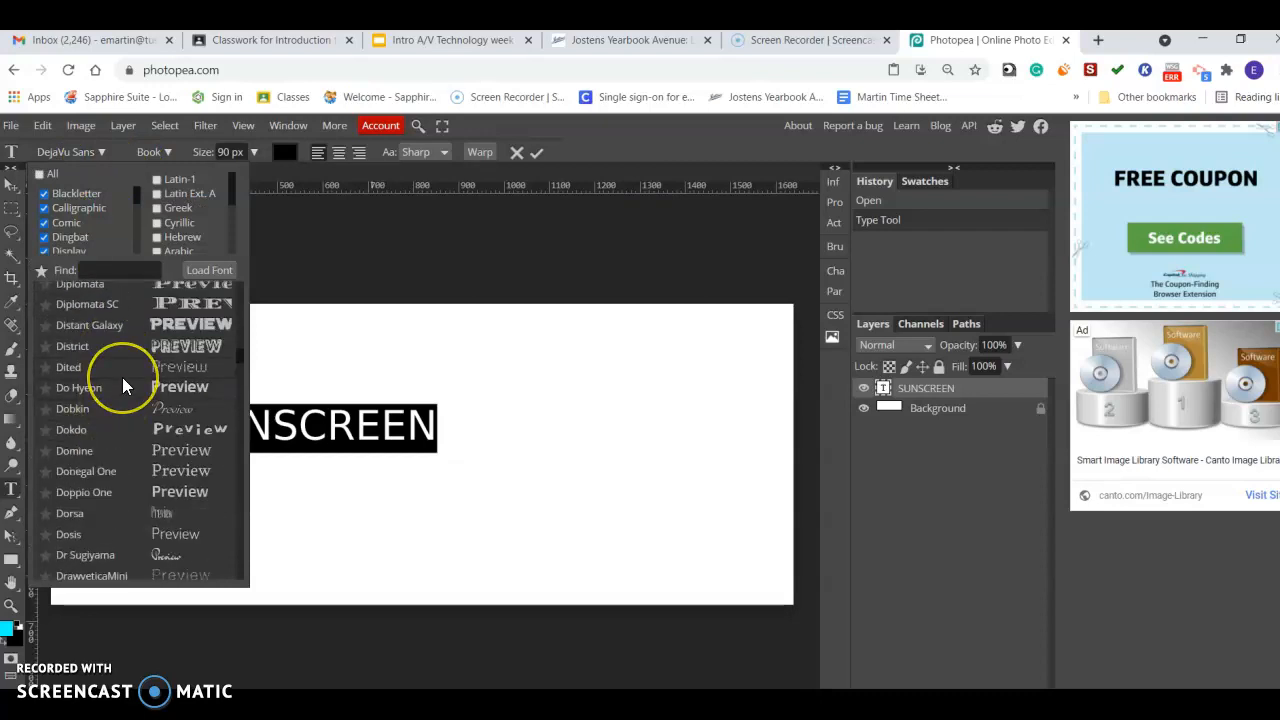
scroll(122, 387, up, 3)
scroll(124, 396, up, 1)
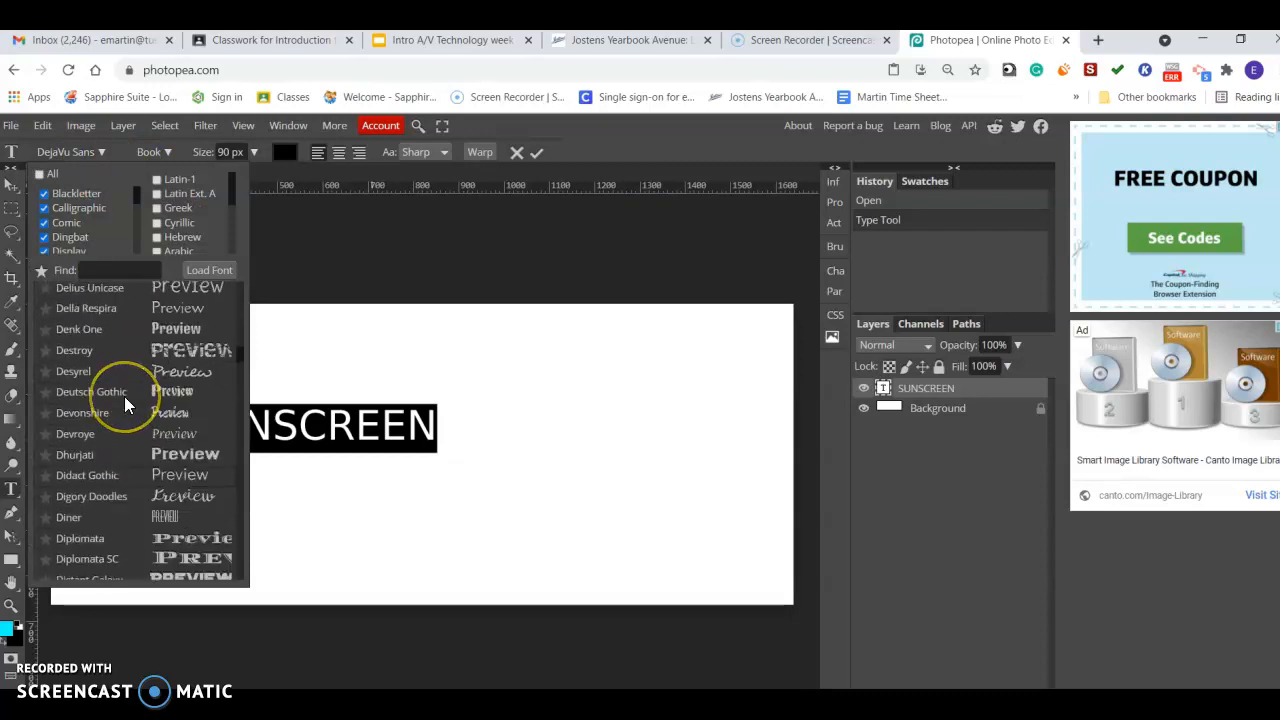
click(122, 351)
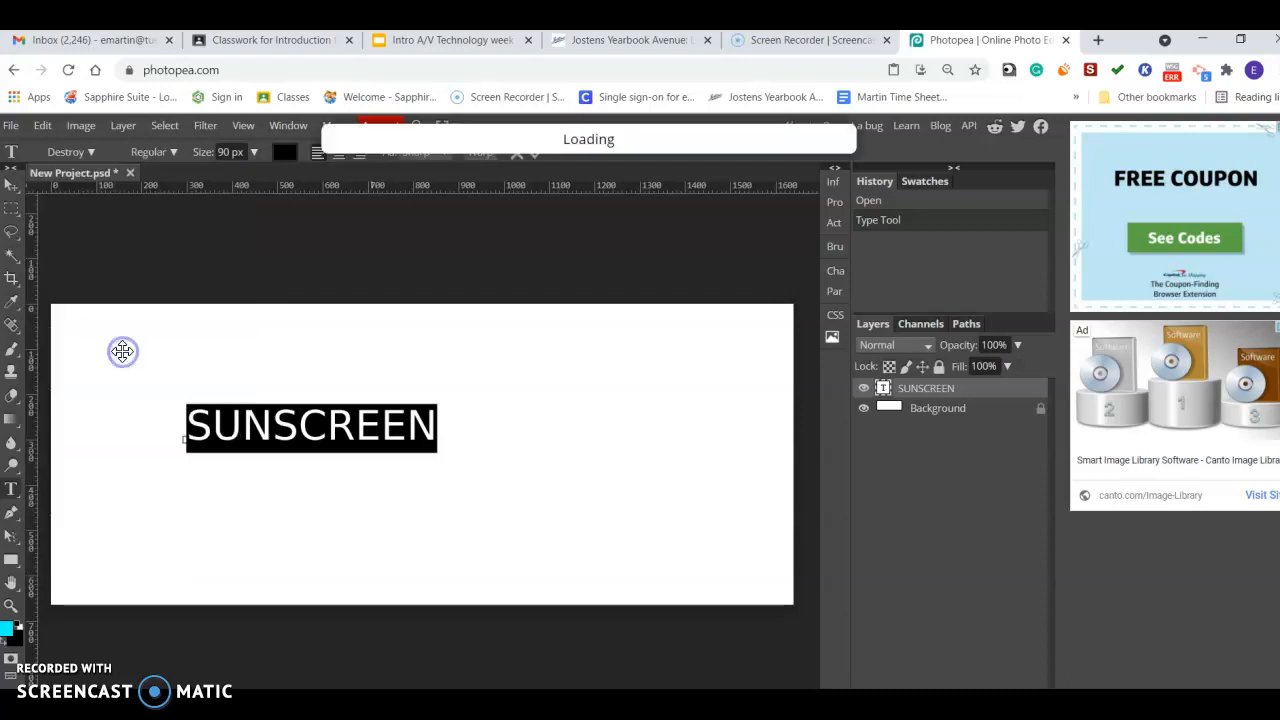
click(11, 185)
click(11, 231)
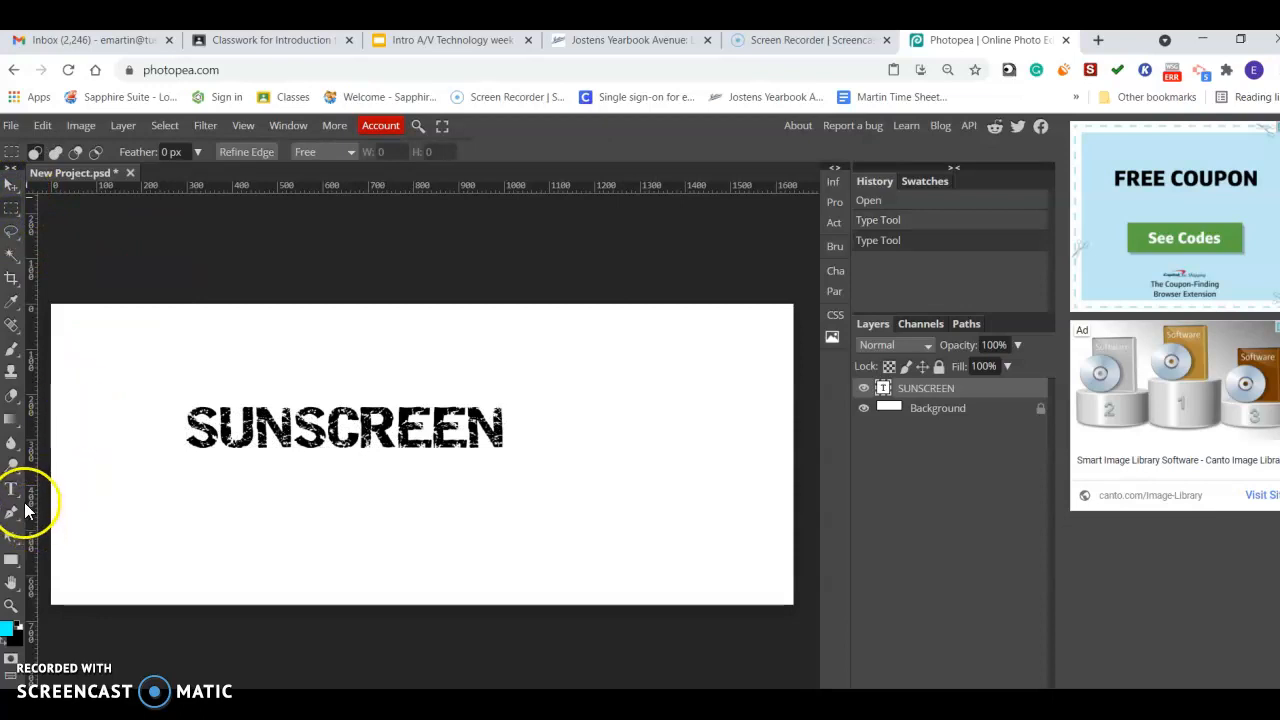
Add a second text layer reading SunrippeneD below SUNSCREEN.
click(12, 489)
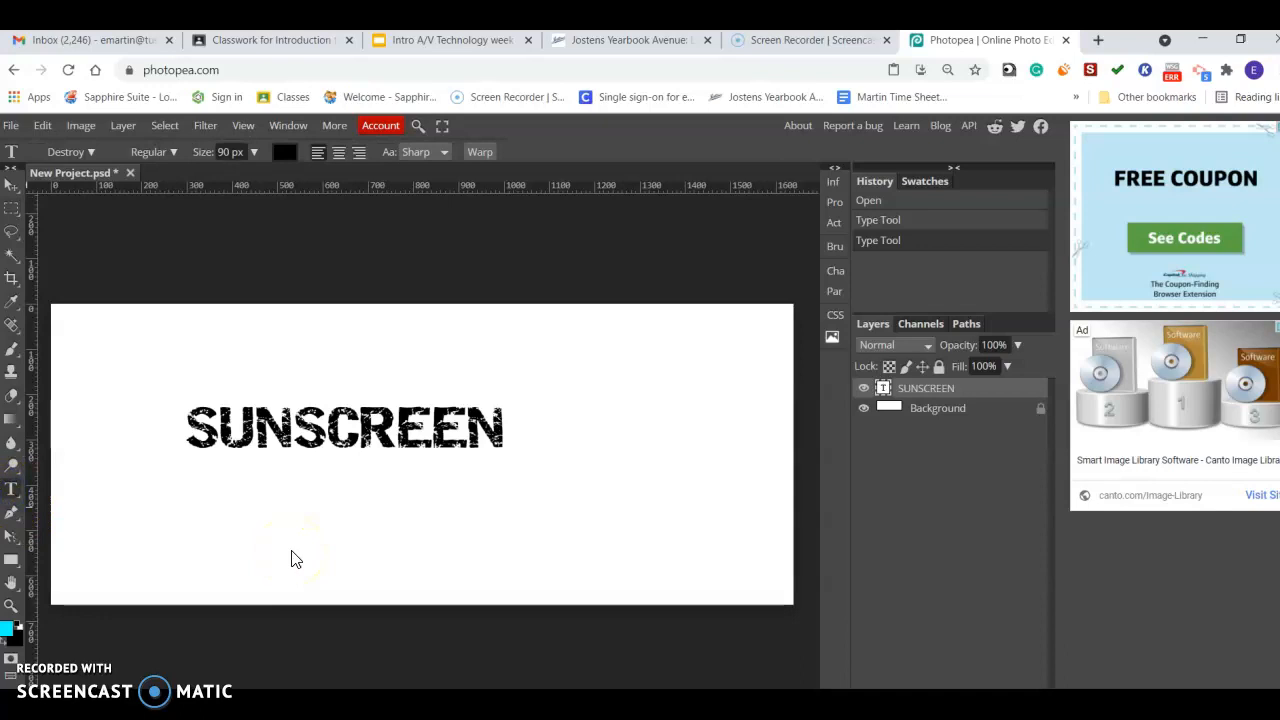
click(291, 552)
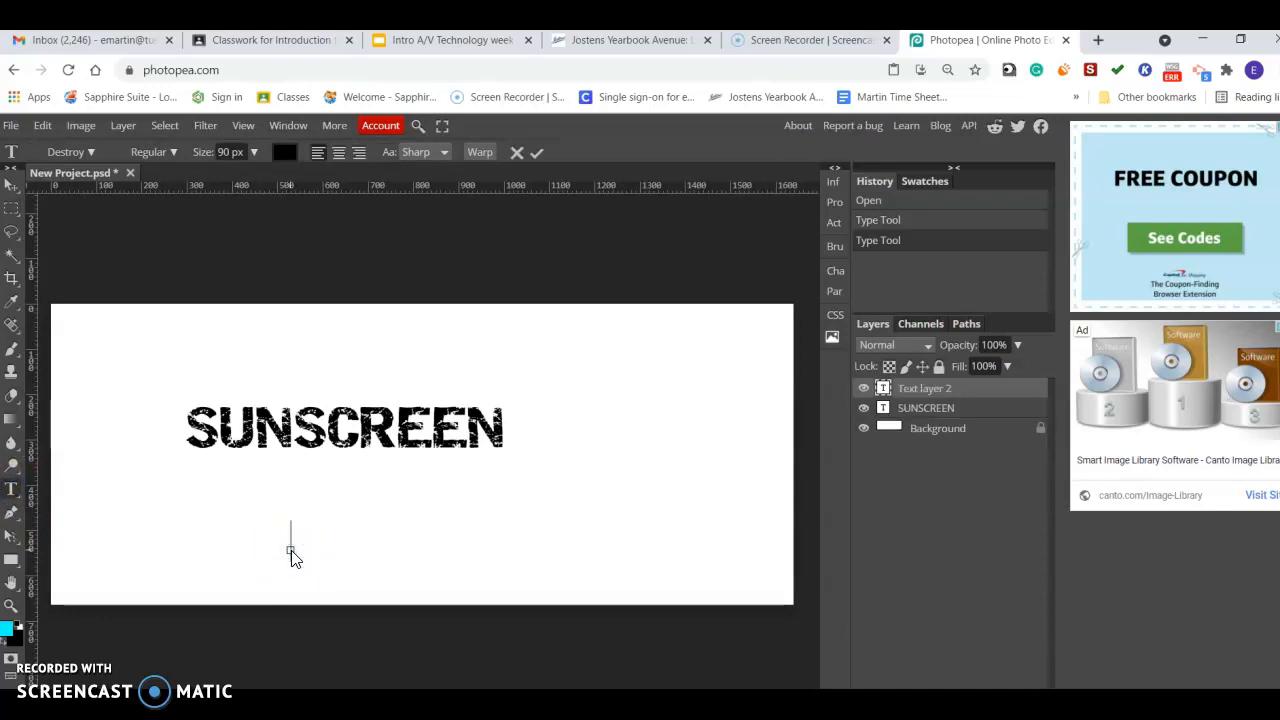
text(sunrip)
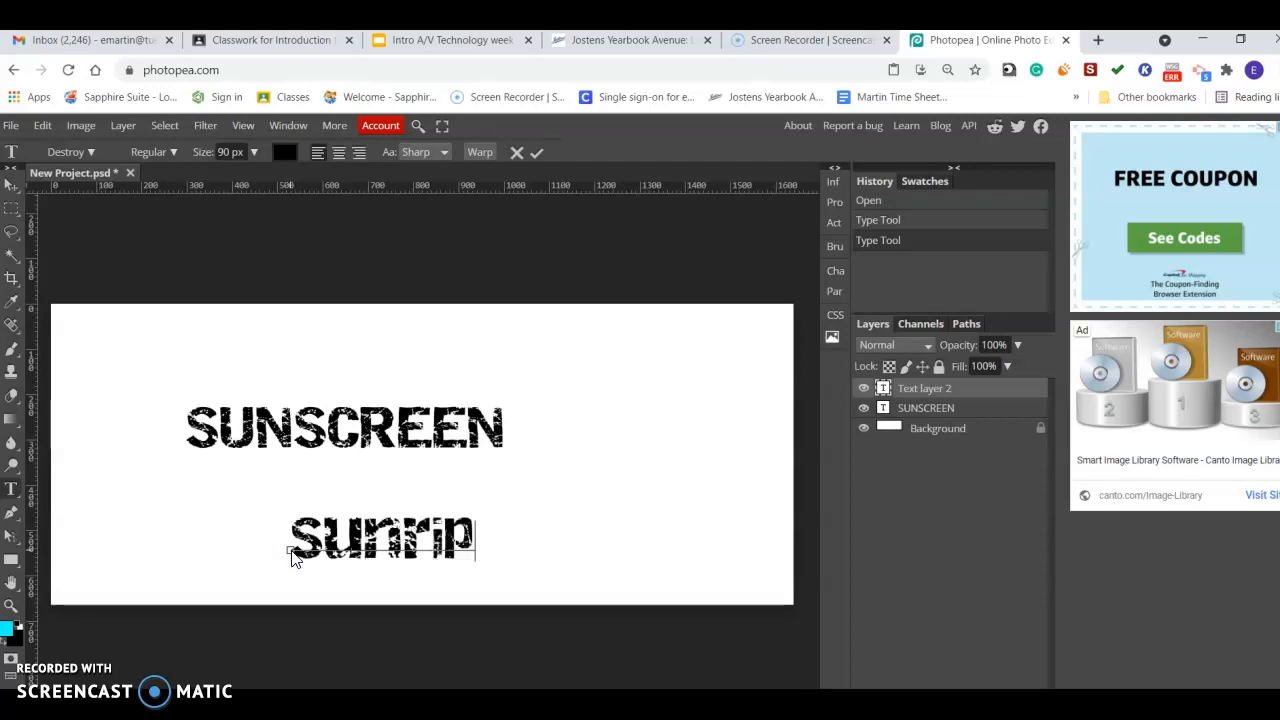
text(pene)
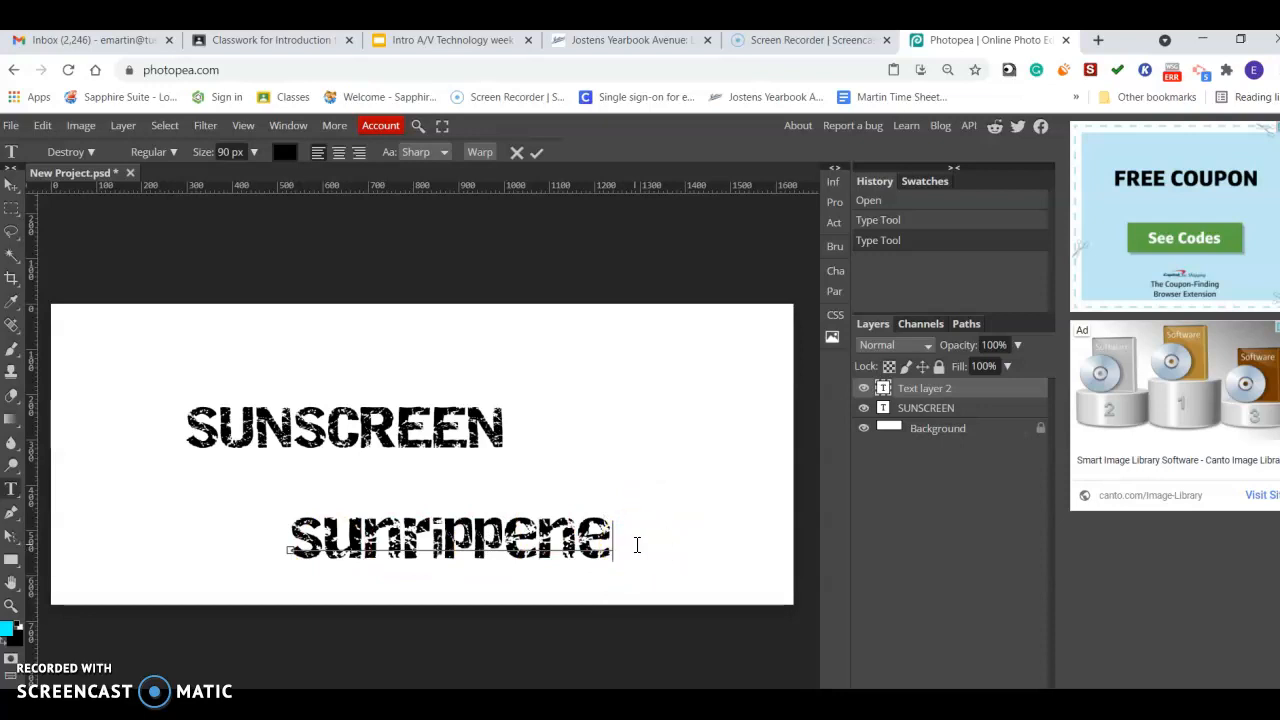
text(dD)
Move the SunrippeneD text up so it sits directly above SUNSCREEN.
click(11, 184)
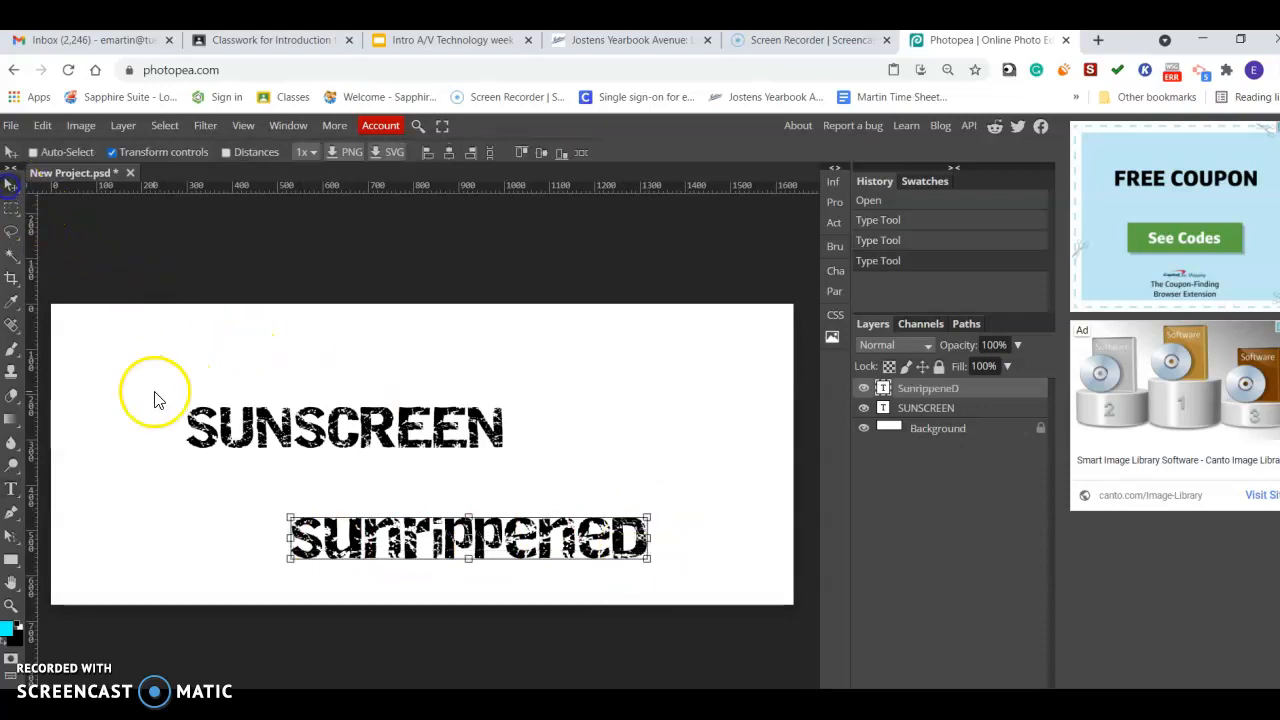
click(11, 488)
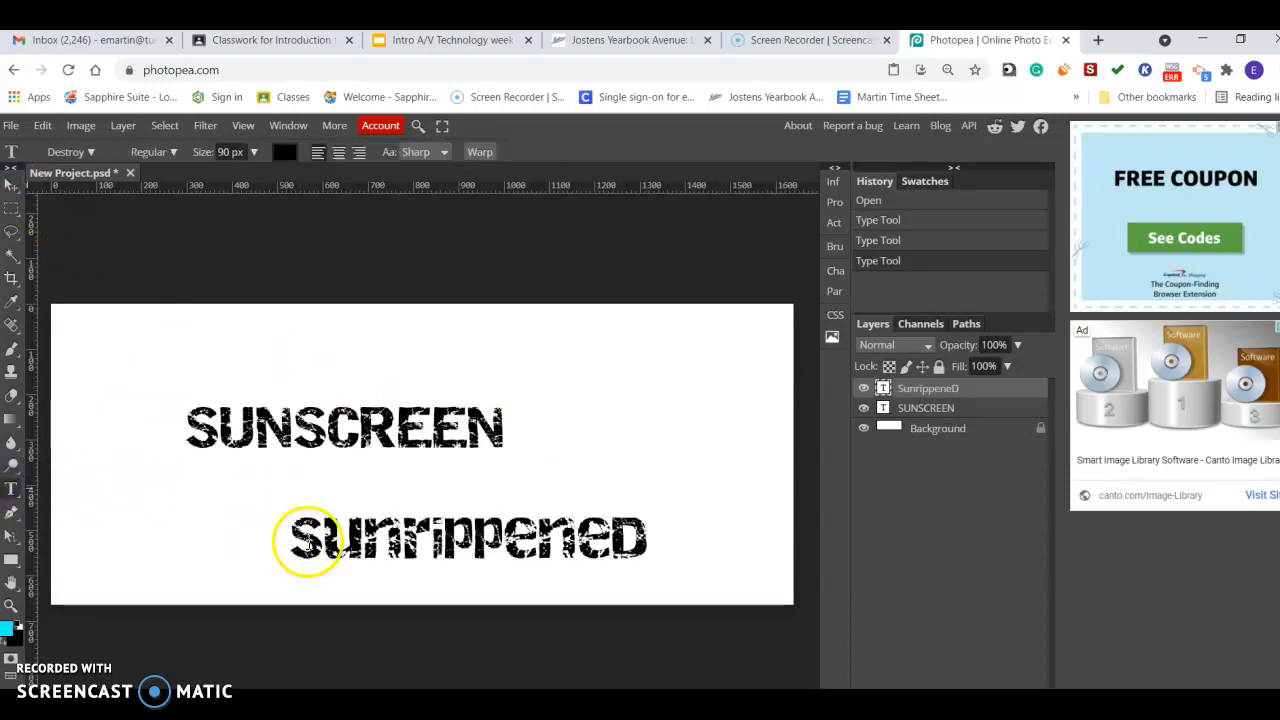
click(308, 541)
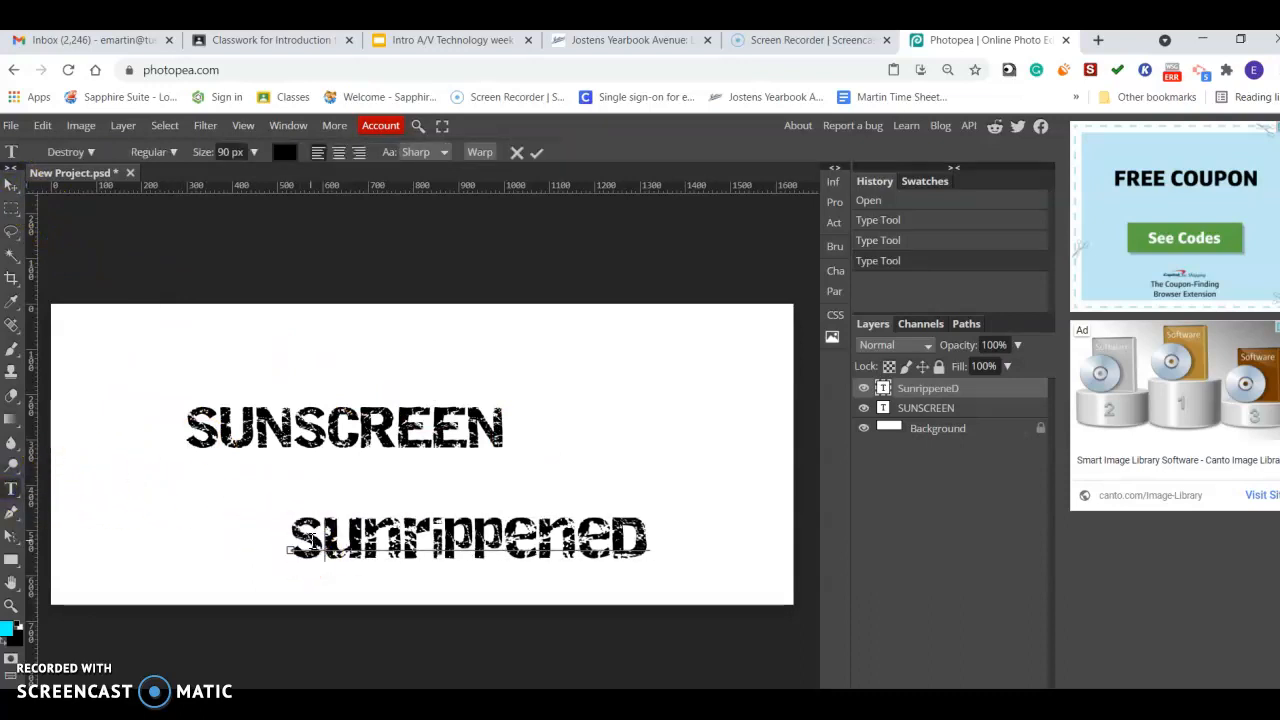
click(11, 184)
drag(572, 531, 588, 384)
drag(491, 440, 339, 433)
drag(466, 423, 467, 431)
click(680, 429)
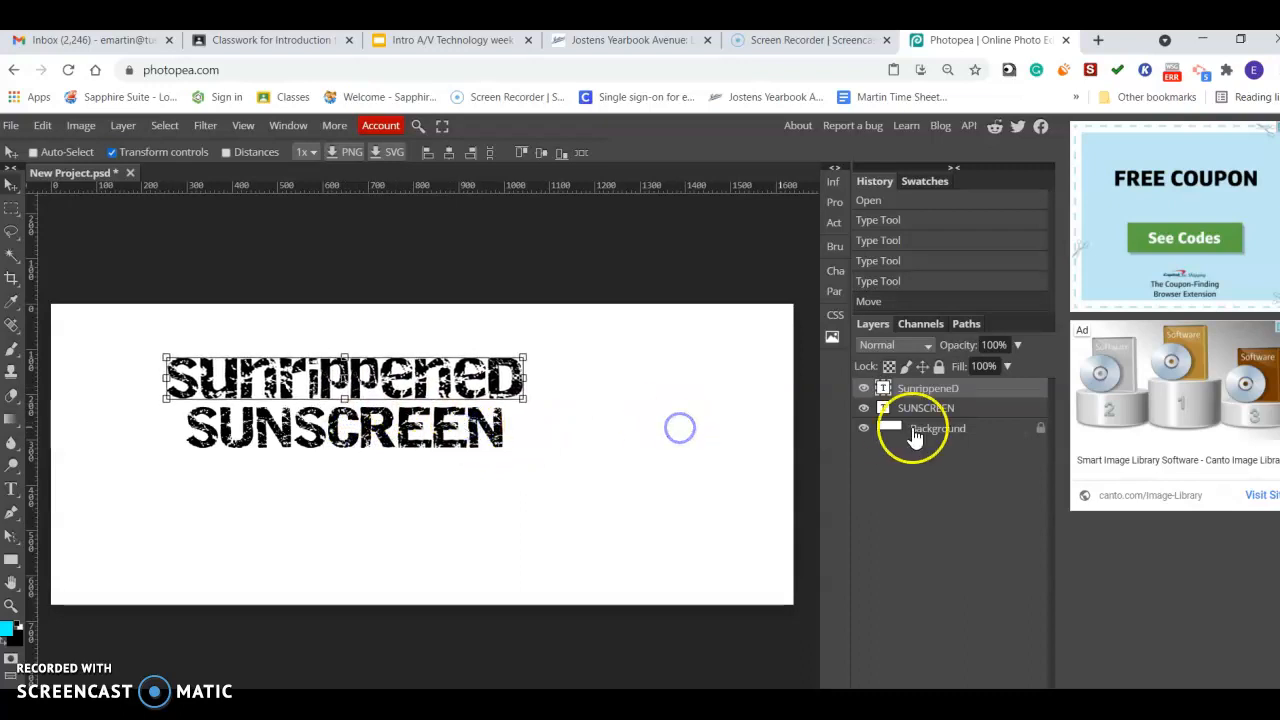
Select the SUNSCREEN text and set its font to Donegal One.
click(924, 409)
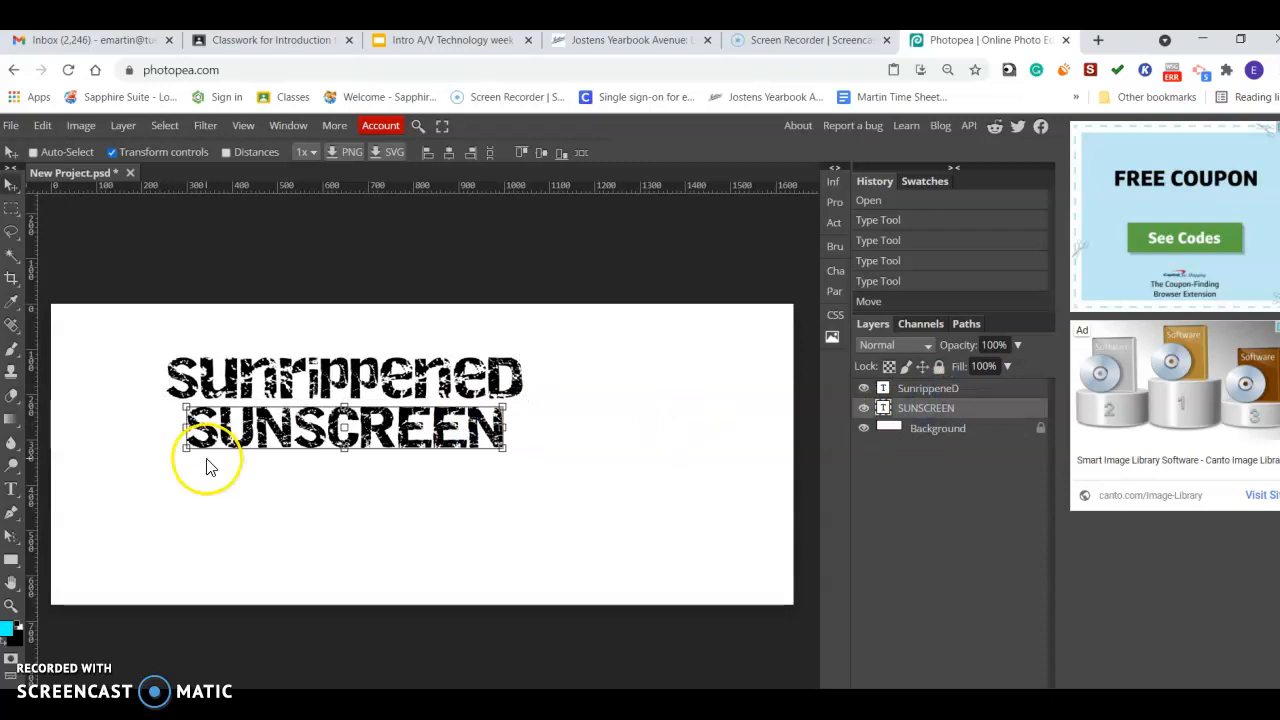
click(12, 490)
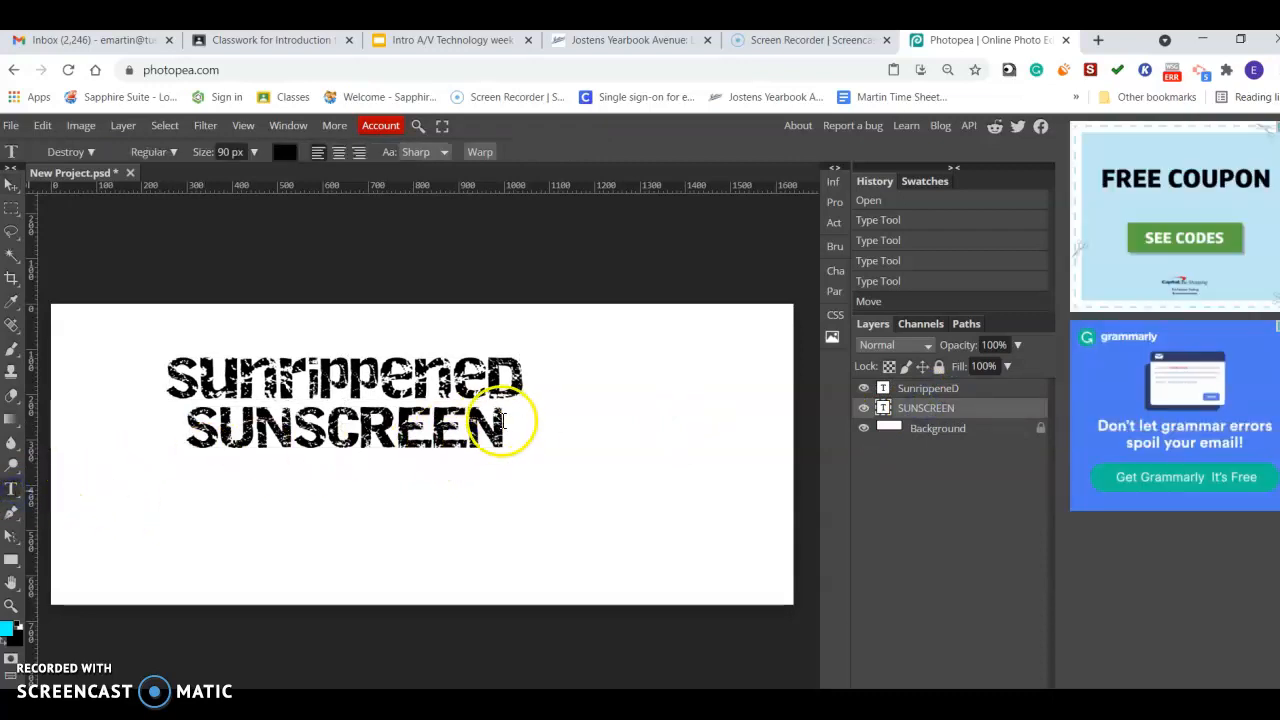
click(497, 423)
drag(497, 423, 146, 428)
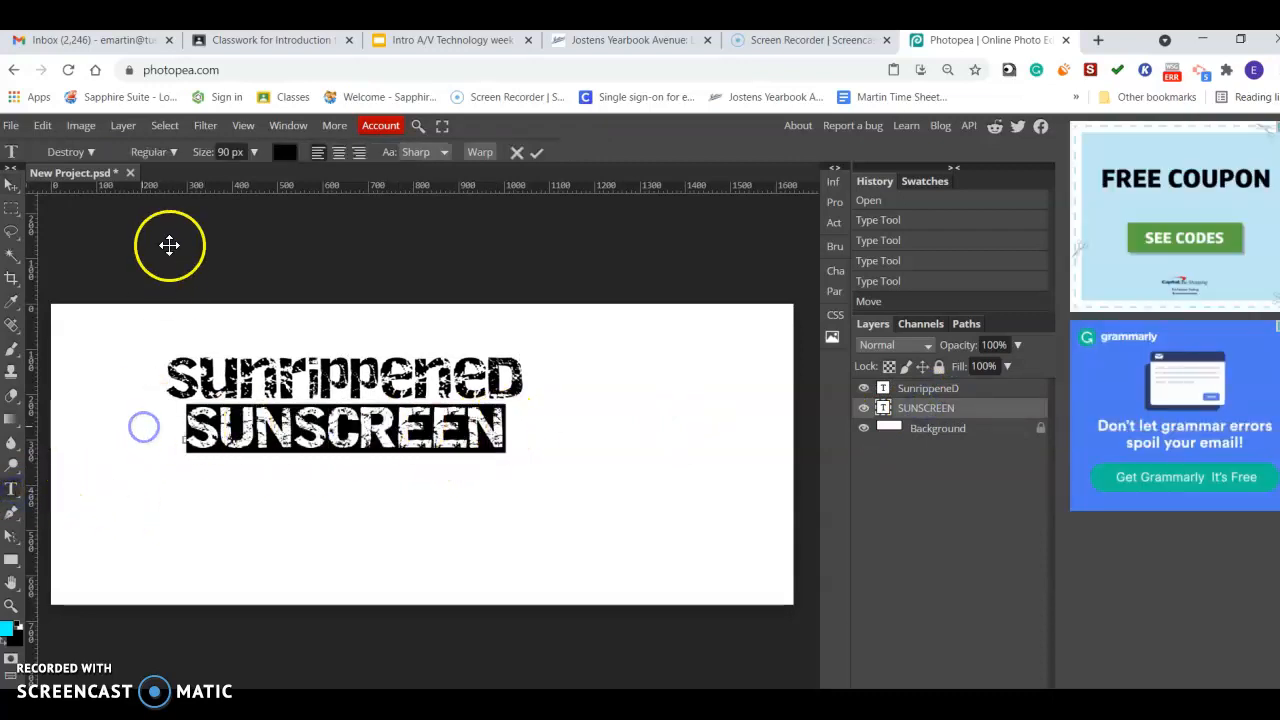
click(90, 153)
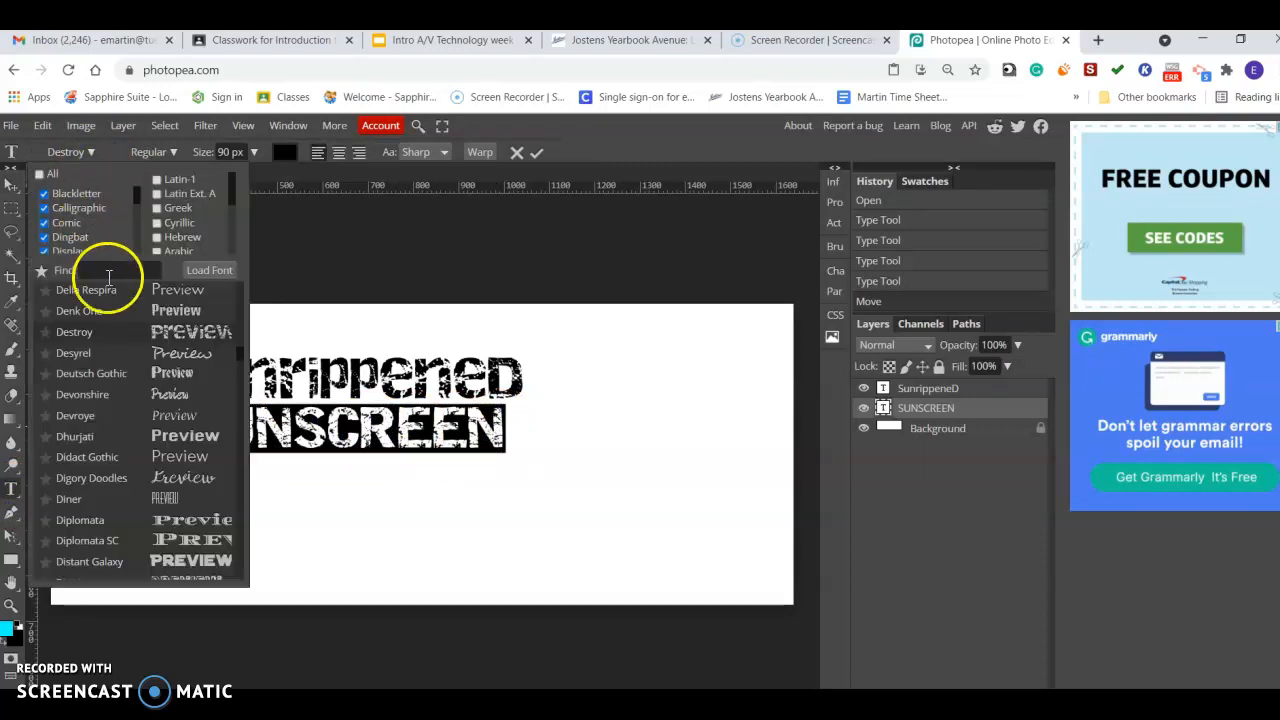
scroll(139, 450, down, 3)
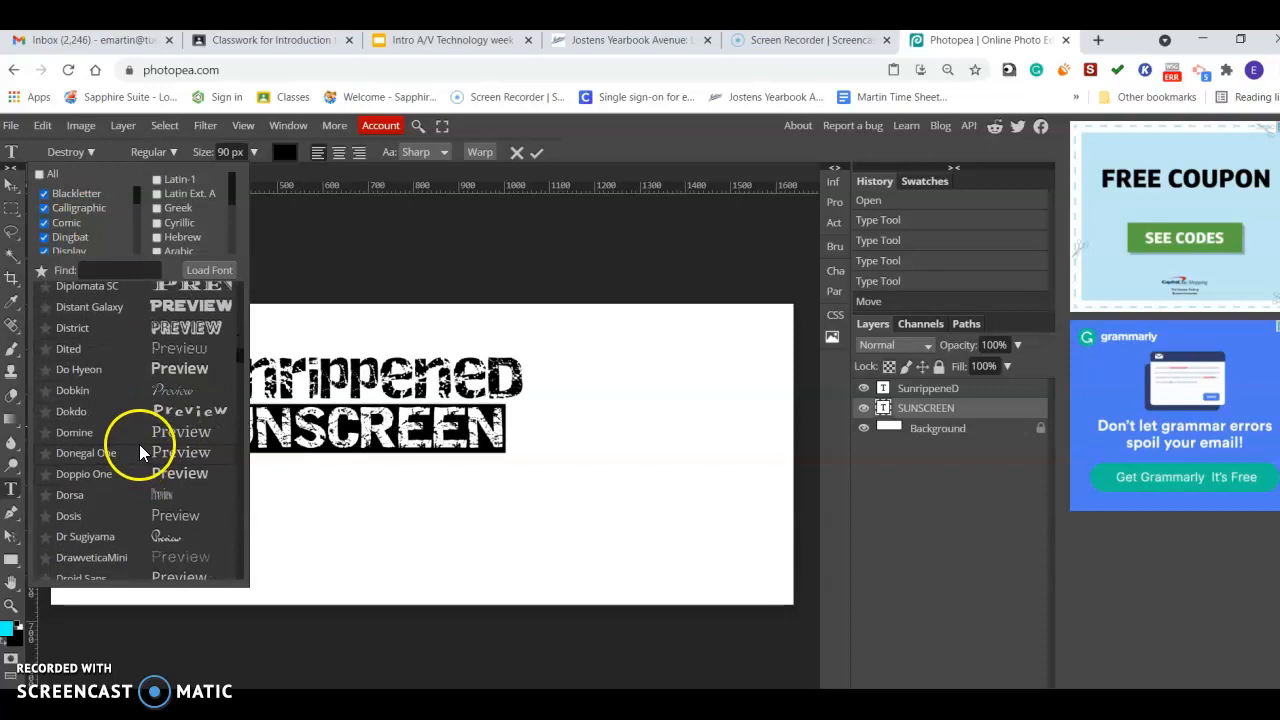
click(139, 452)
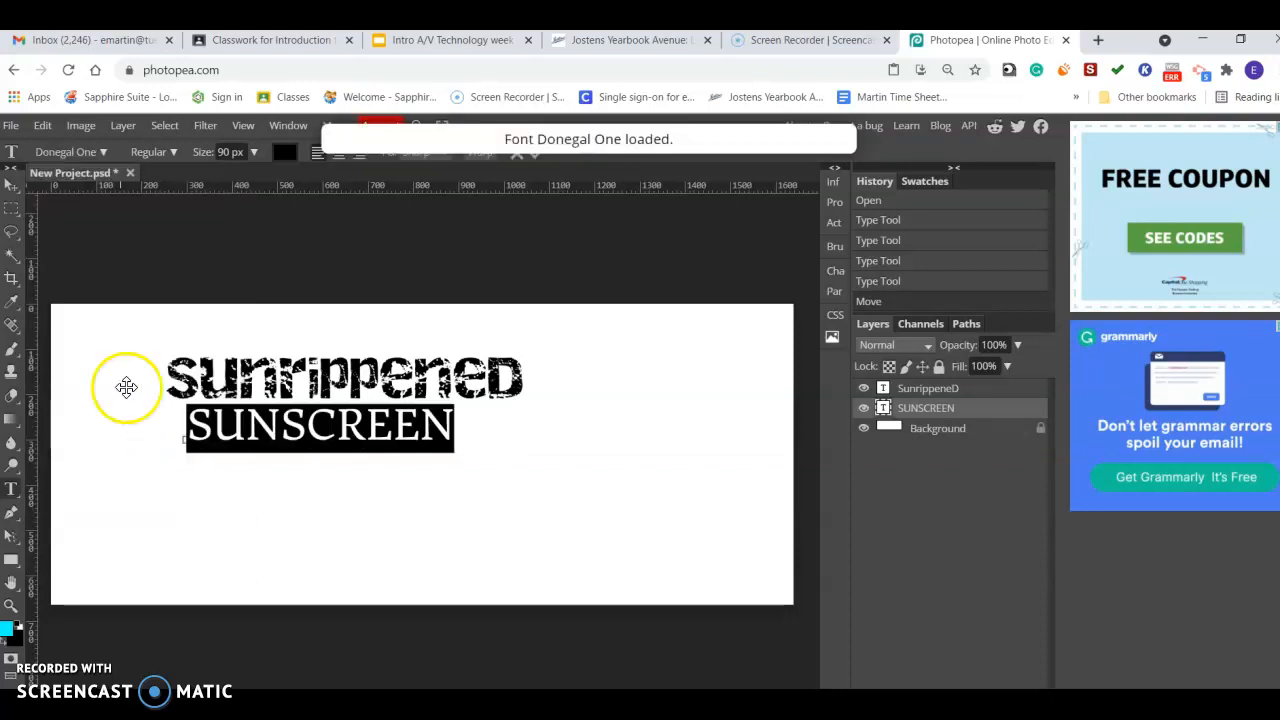
Change the SUNSCREEN text's font to Economica.
click(97, 156)
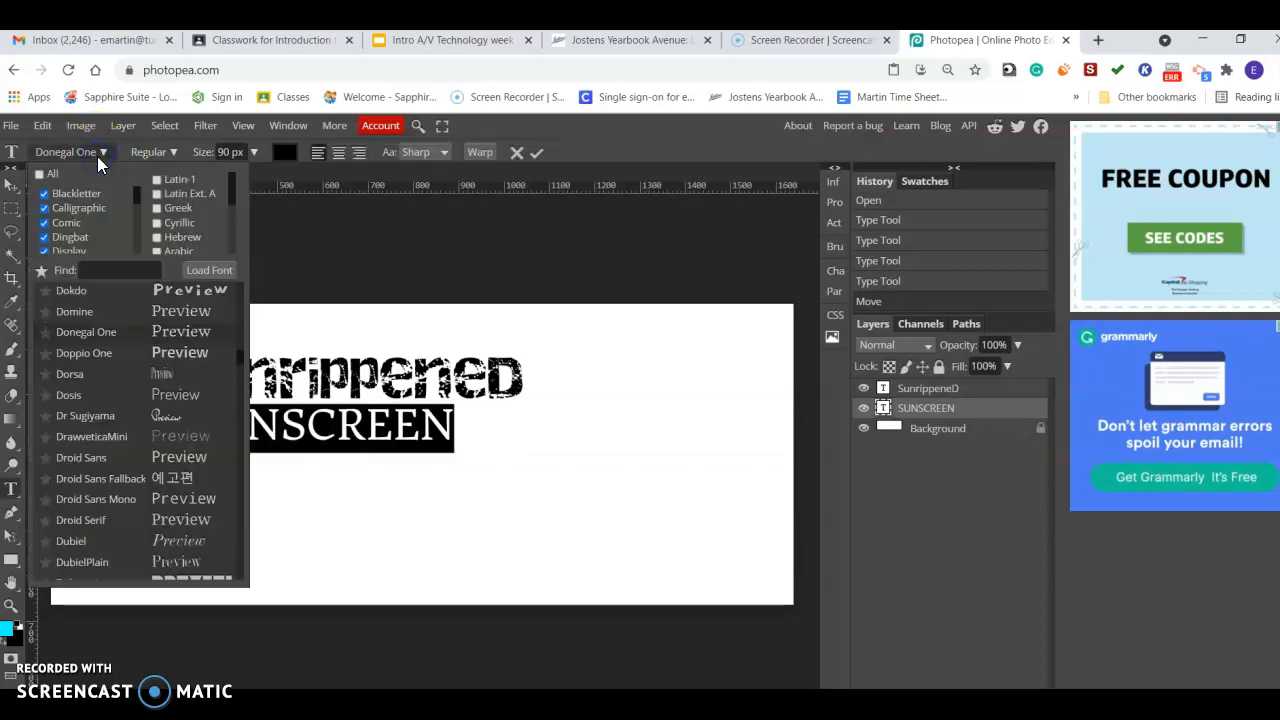
scroll(155, 383, down, 3)
scroll(158, 387, down, 5)
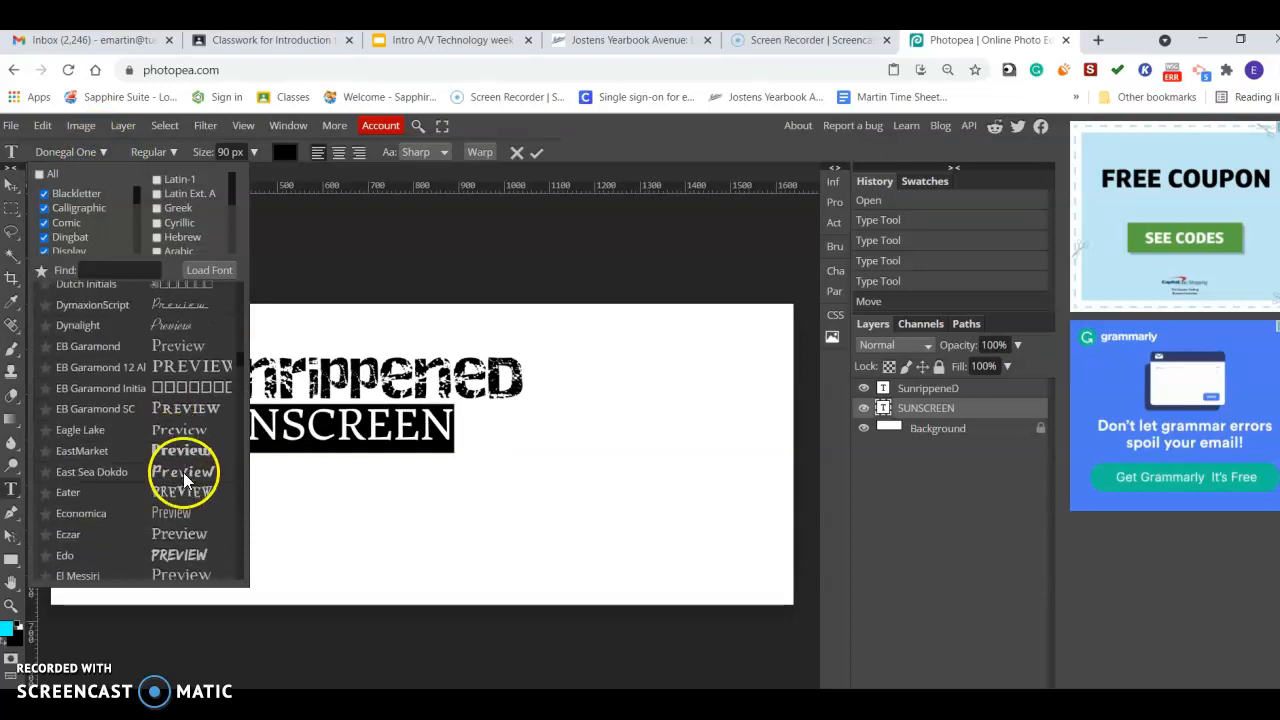
click(185, 514)
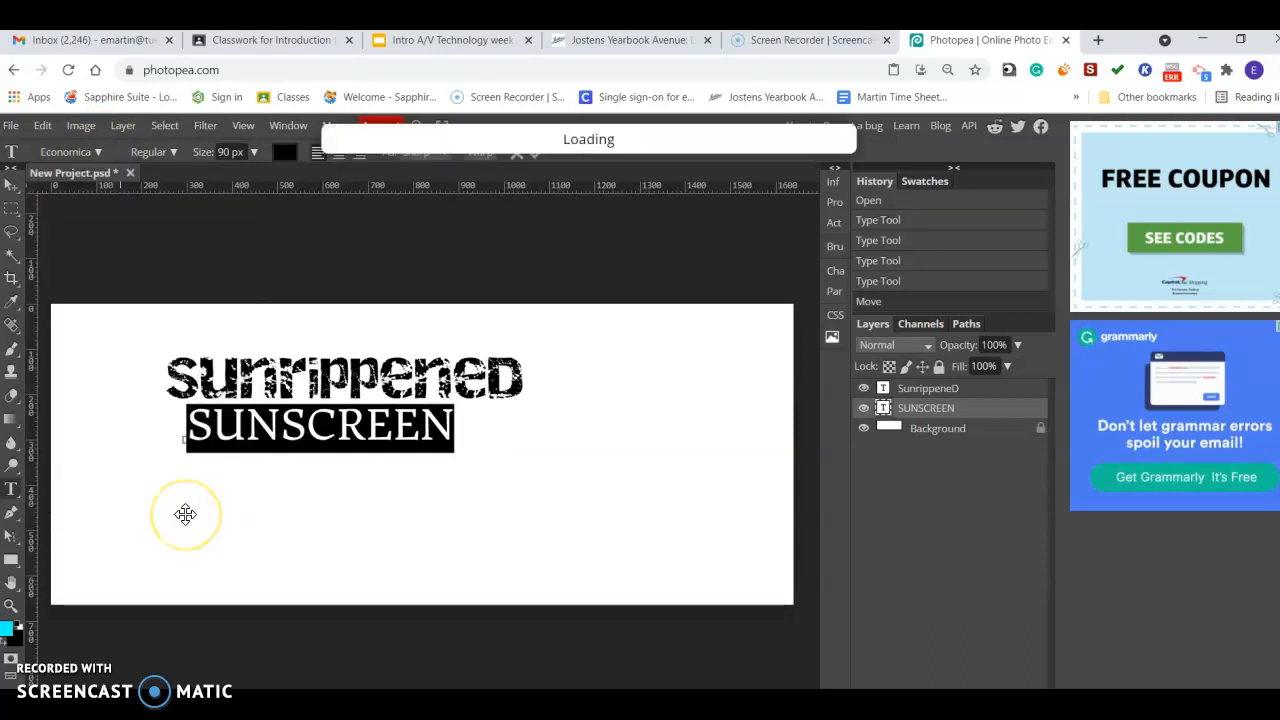
click(226, 430)
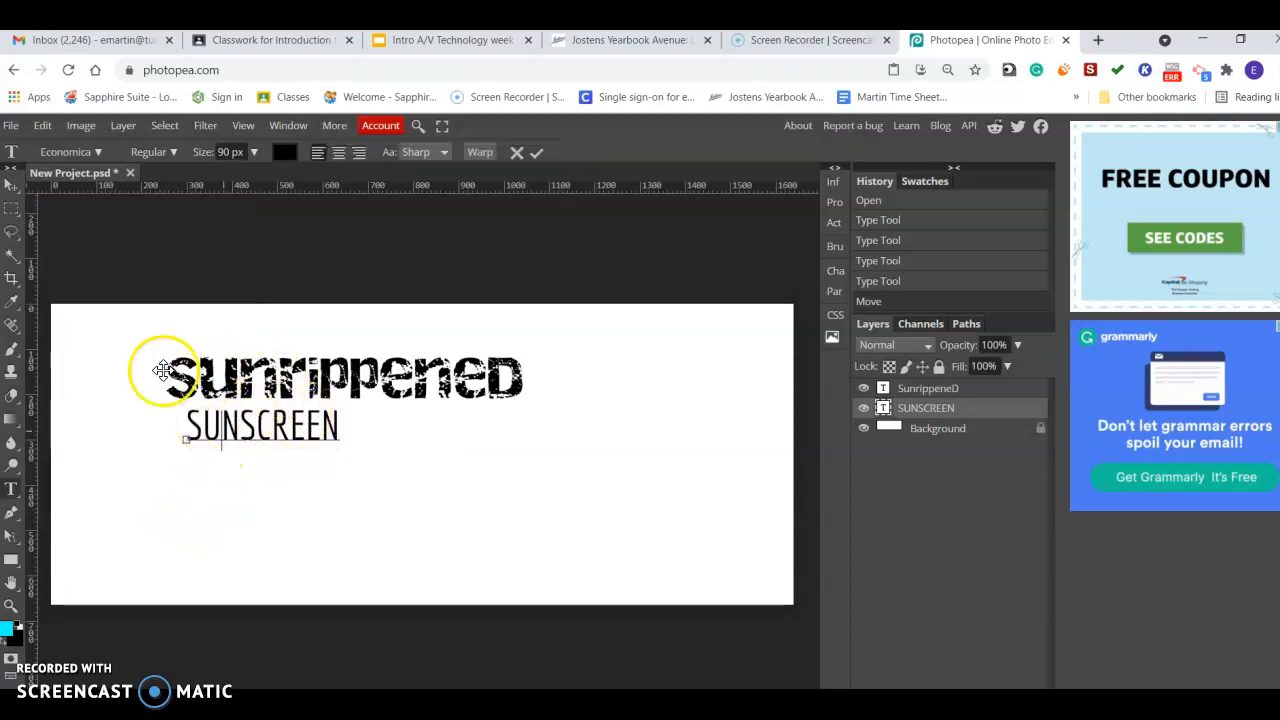
Move the SUNSCREEN text to the right, centred beneath SunrippeneD.
click(12, 186)
drag(303, 440, 393, 443)
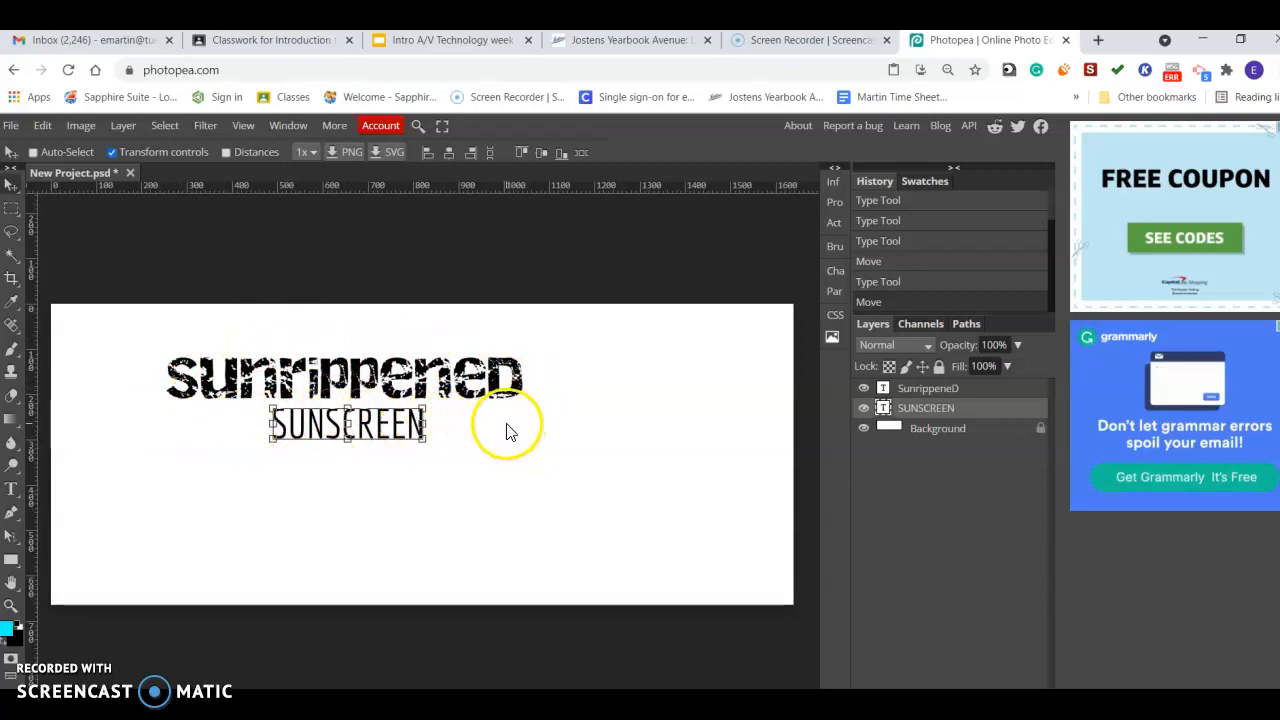
click(360, 430)
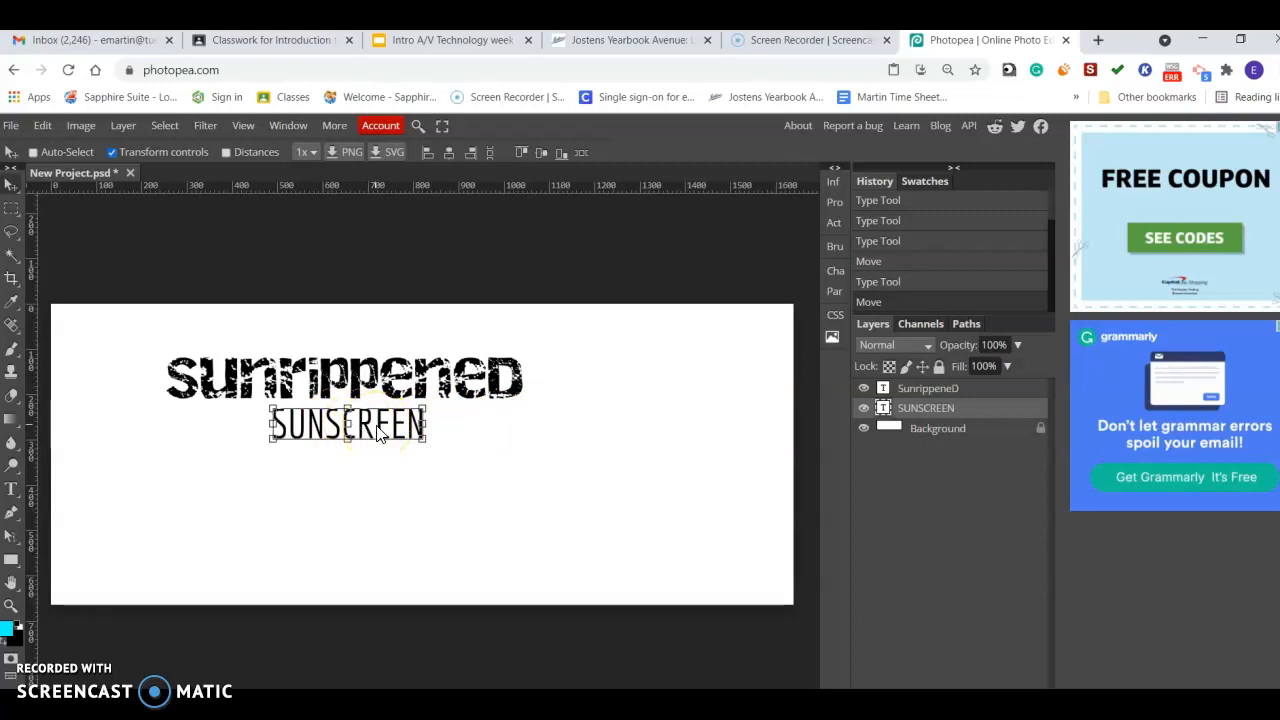
drag(425, 424, 519, 424)
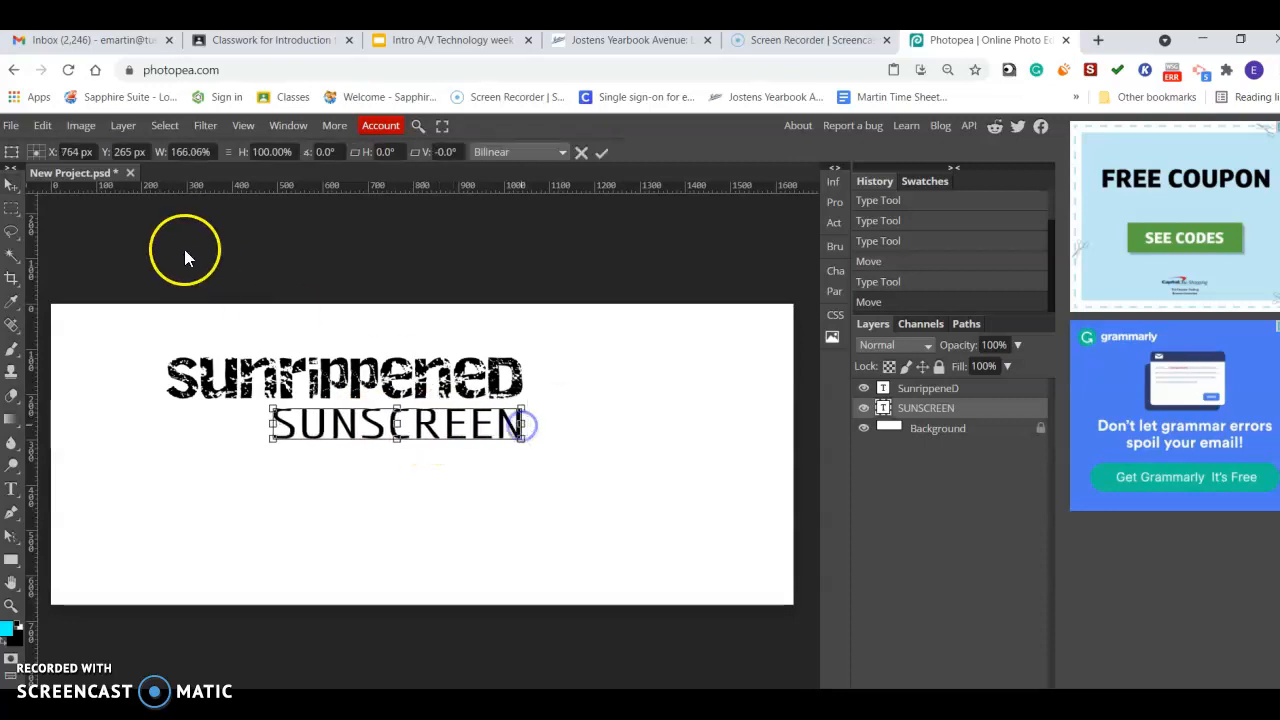
click(60, 131)
click(47, 139)
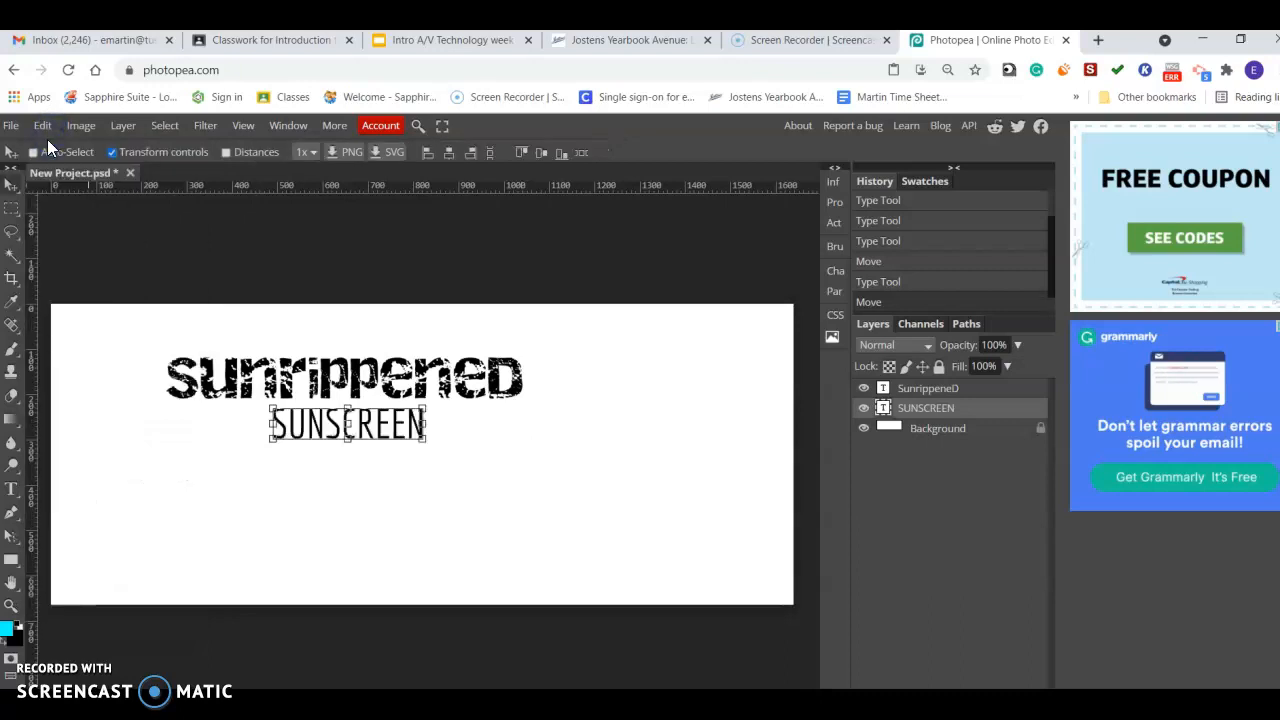
Open the Character panel and set the SUNSCREEN text's tracking to 227%.
click(276, 124)
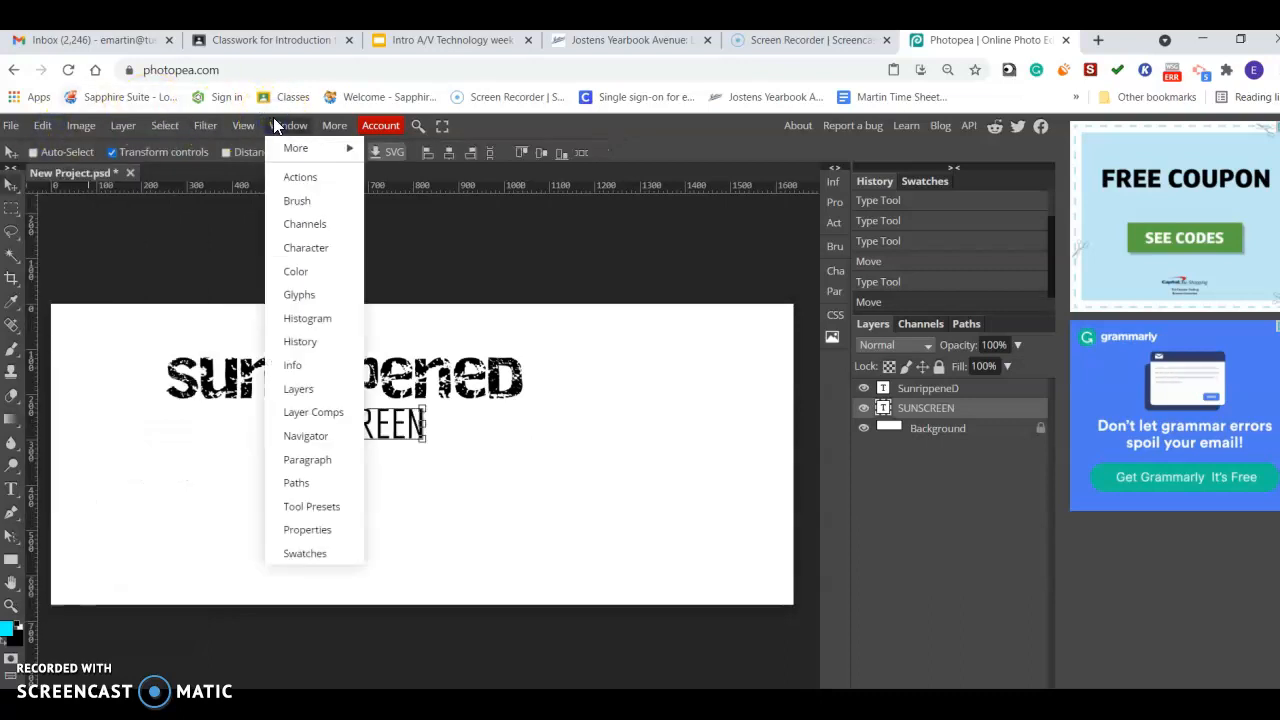
click(316, 247)
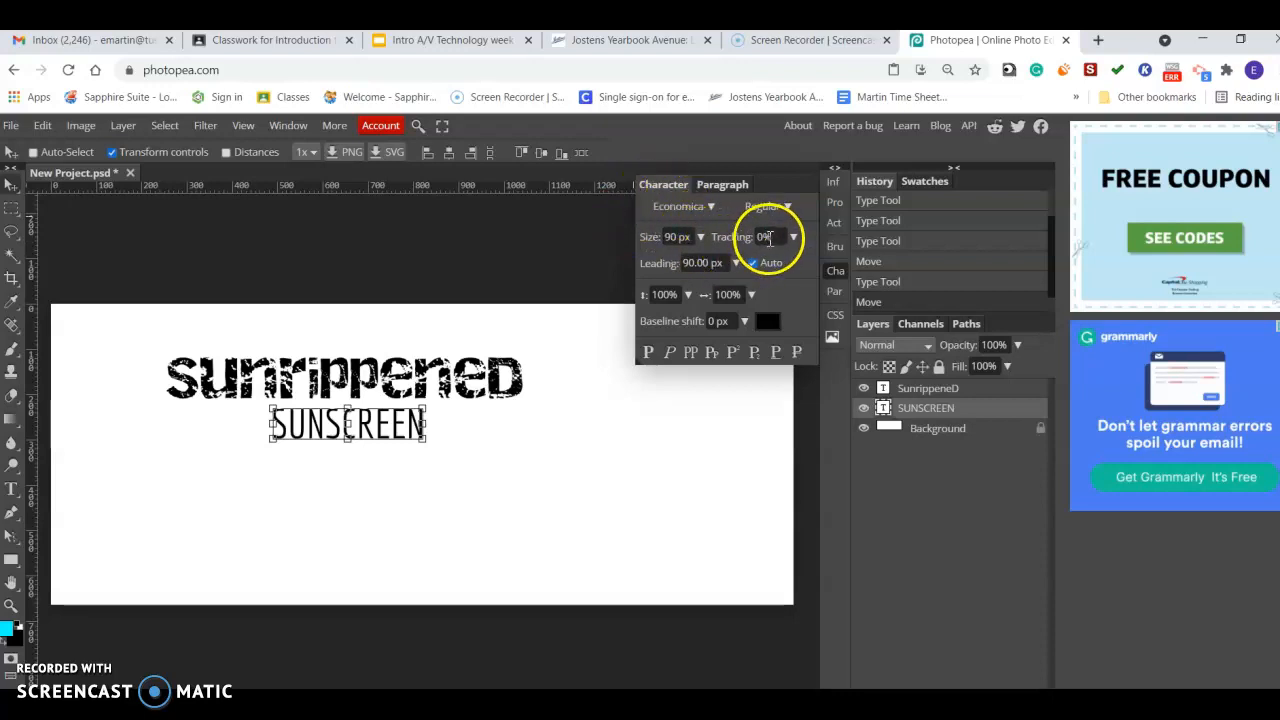
click(794, 238)
mouse_move(760, 265)
mouse_down()
mouse_move(775, 268)
mouse_move(737, 278)
mouse_move(755, 268)
mouse_up()
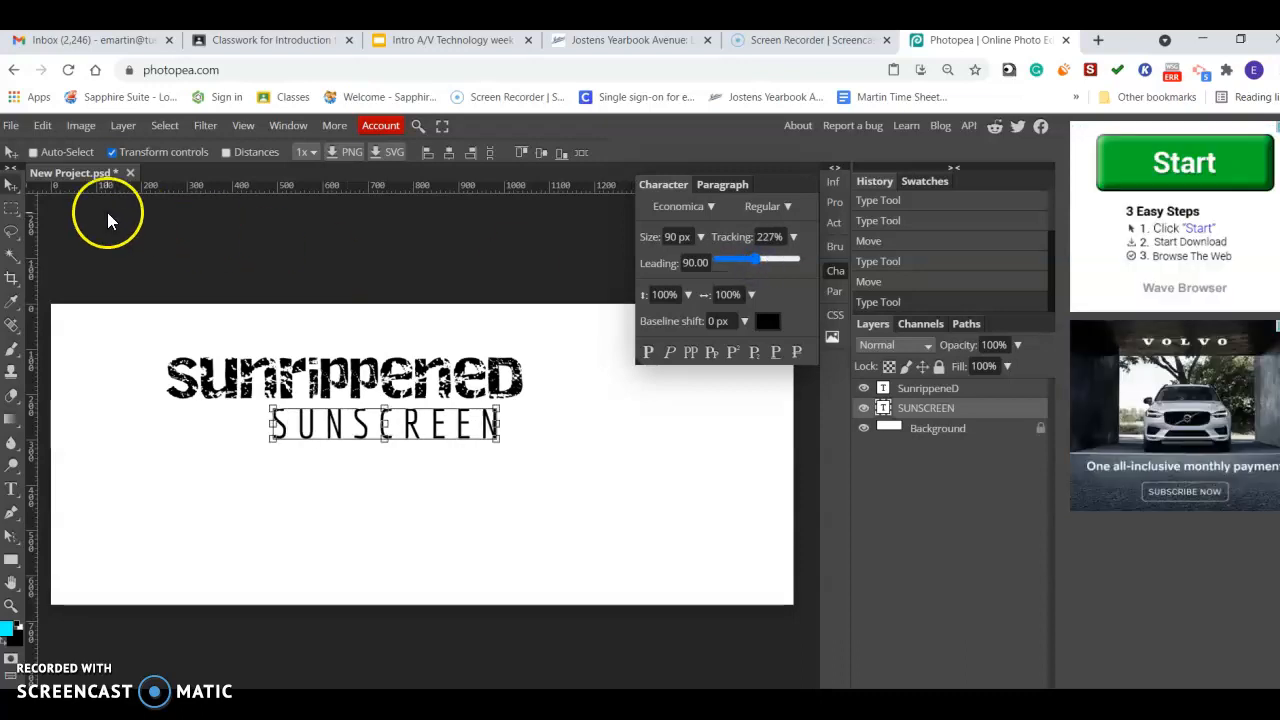
Move the widened SUNSCREEN text left so it sits centred beneath SunrippeneD.
click(386, 423)
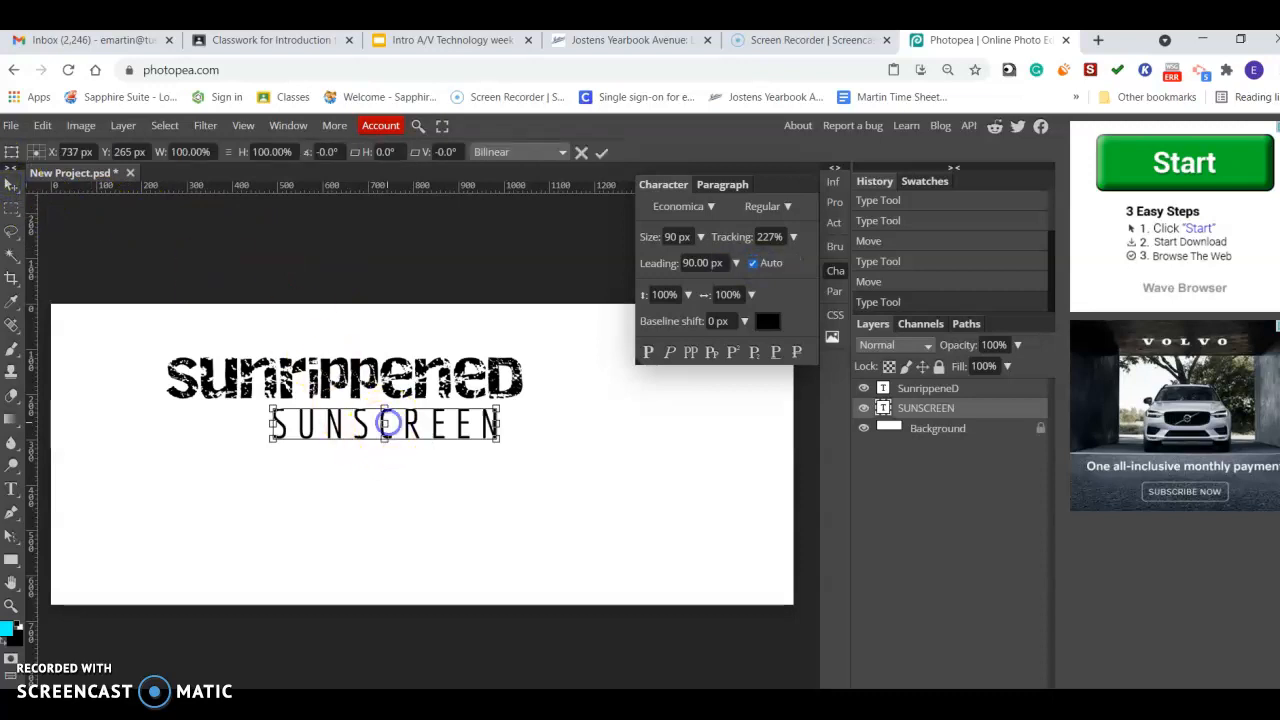
drag(428, 430, 400, 430)
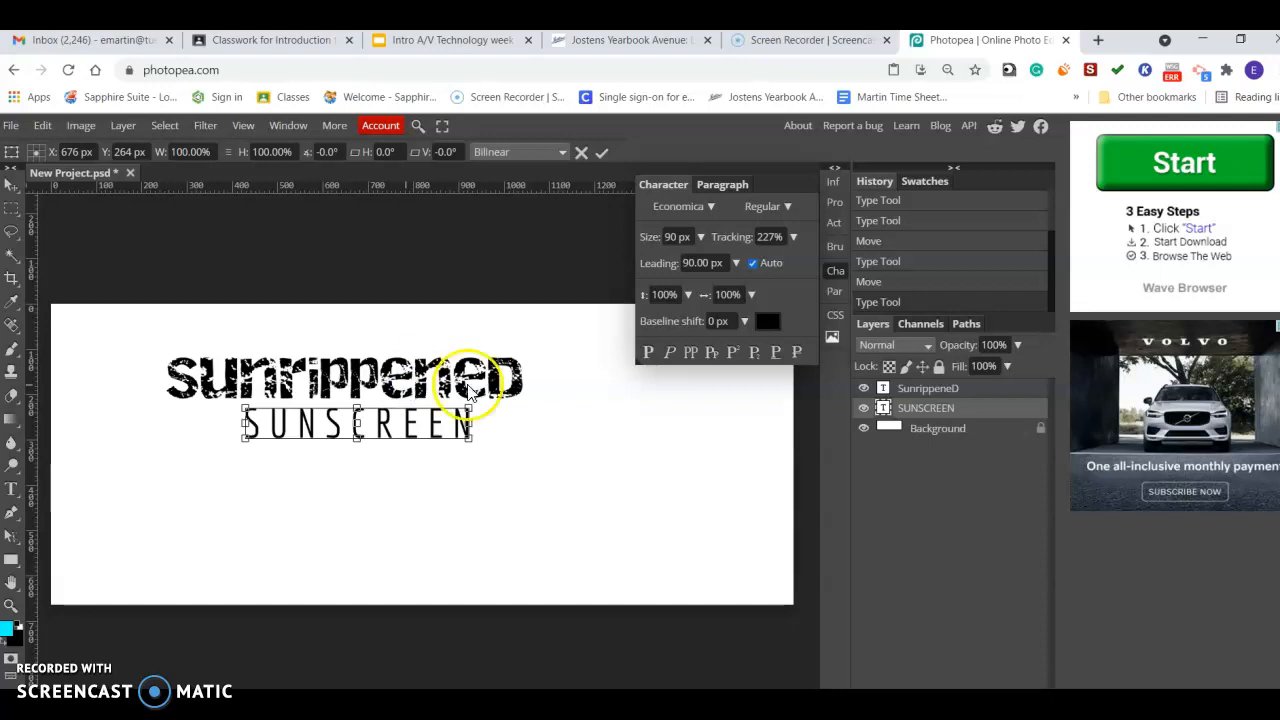
click(865, 389)
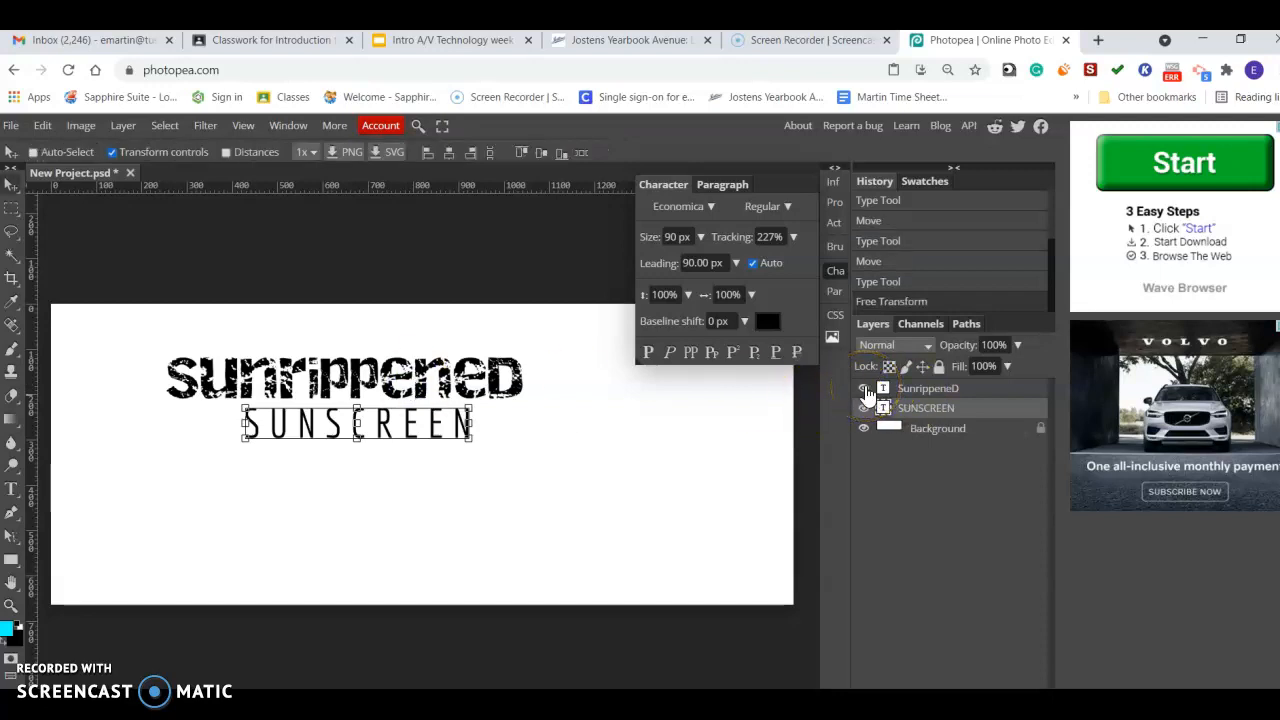
Select the SunrippeneD layer and set its tracking to -37%.
click(905, 388)
click(805, 241)
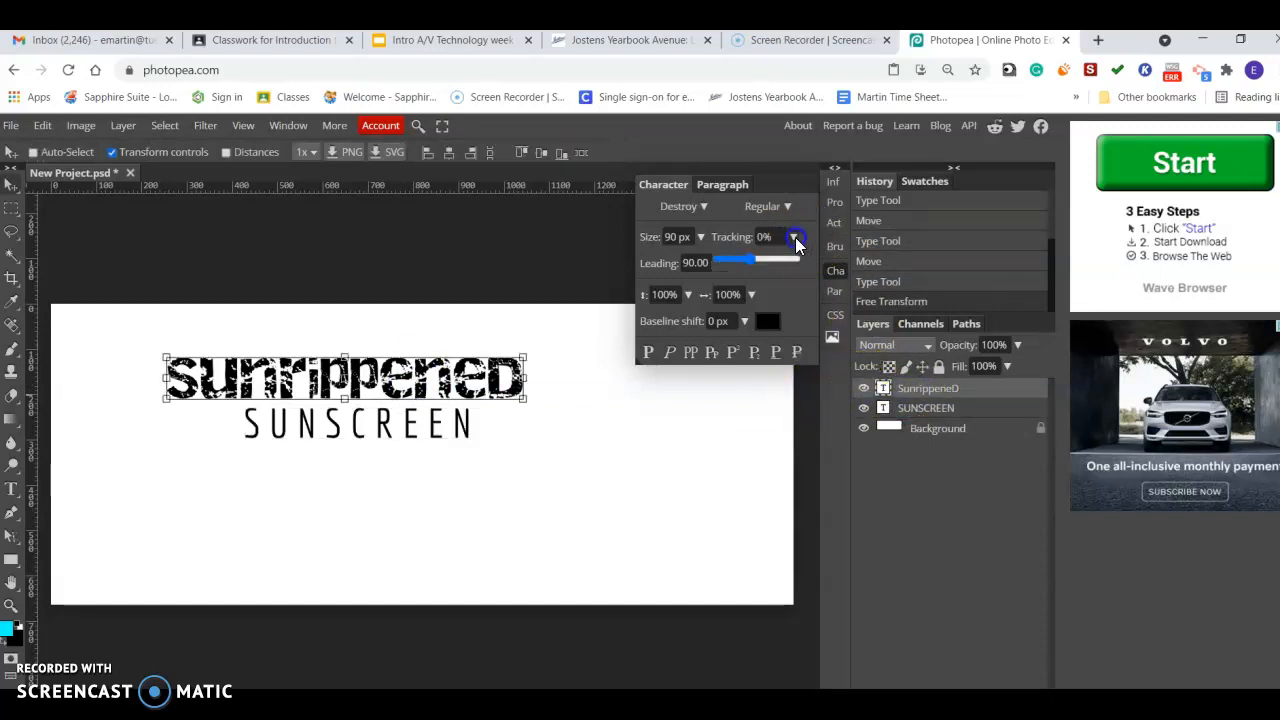
drag(752, 265, 753, 266)
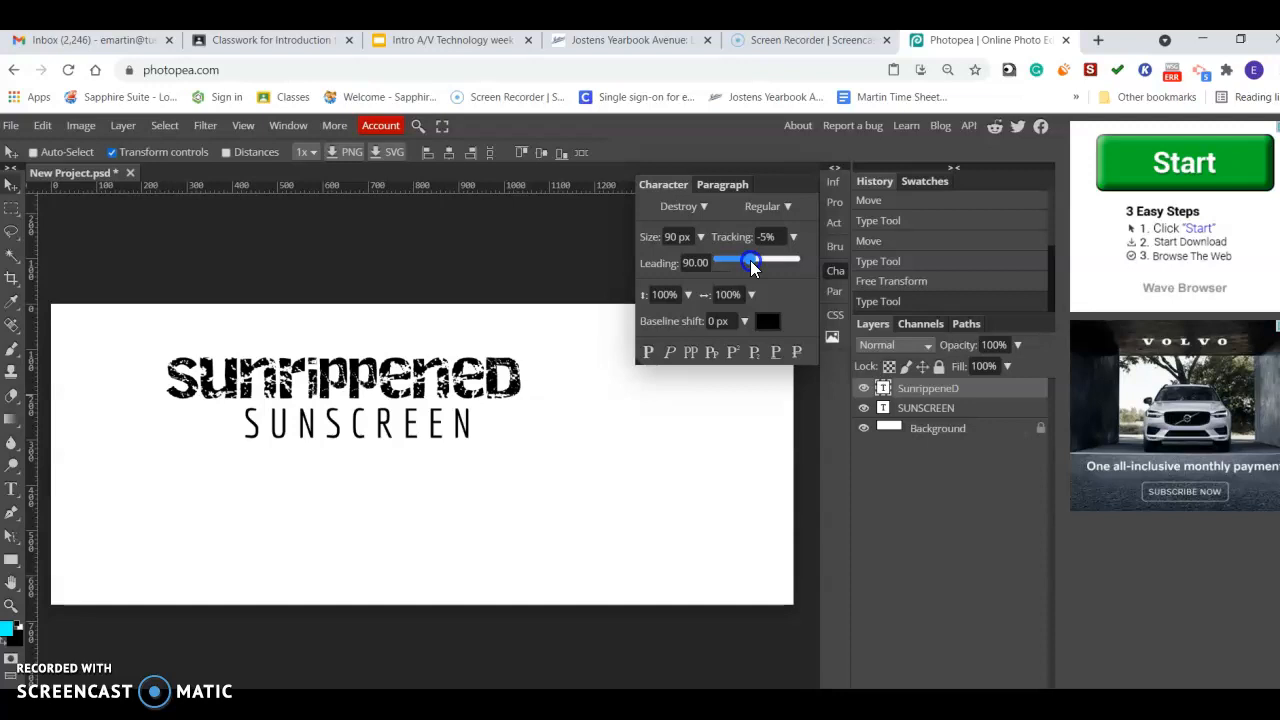
drag(752, 265, 752, 265)
key(Right)
click(314, 290)
click(14, 190)
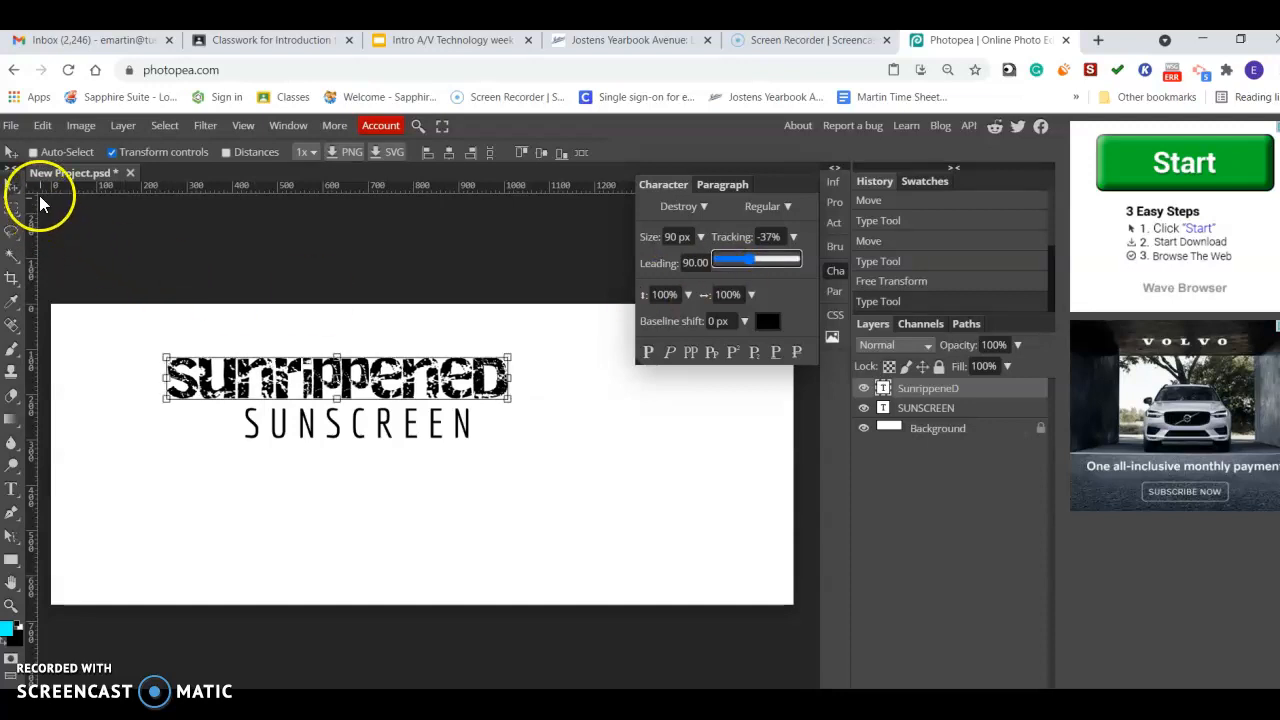
Shift SunrippeneD slightly right and set its vertical scale to 148%.
click(370, 368)
drag(370, 370, 391, 372)
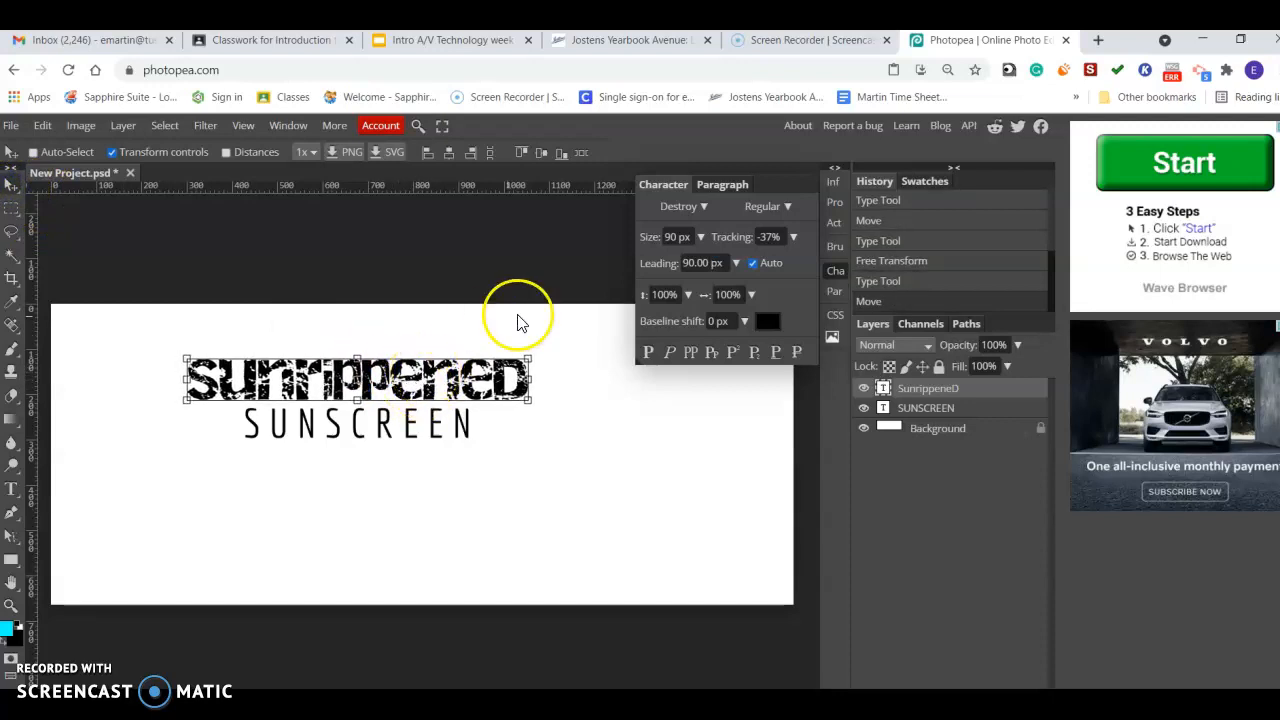
click(687, 295)
mouse_move(668, 318)
mouse_down()
mouse_move(688, 325)
mouse_move(670, 326)
mouse_up()
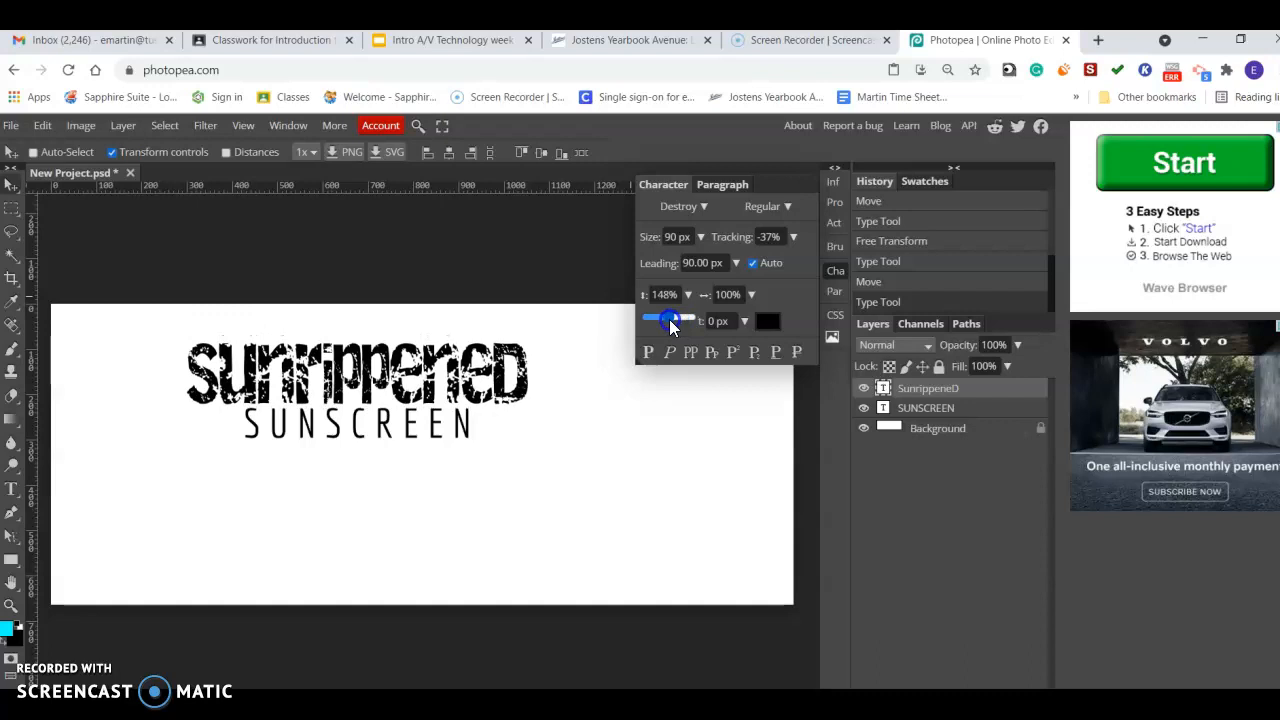
Change the SunrippeneD text's font to EastMarket.
click(703, 207)
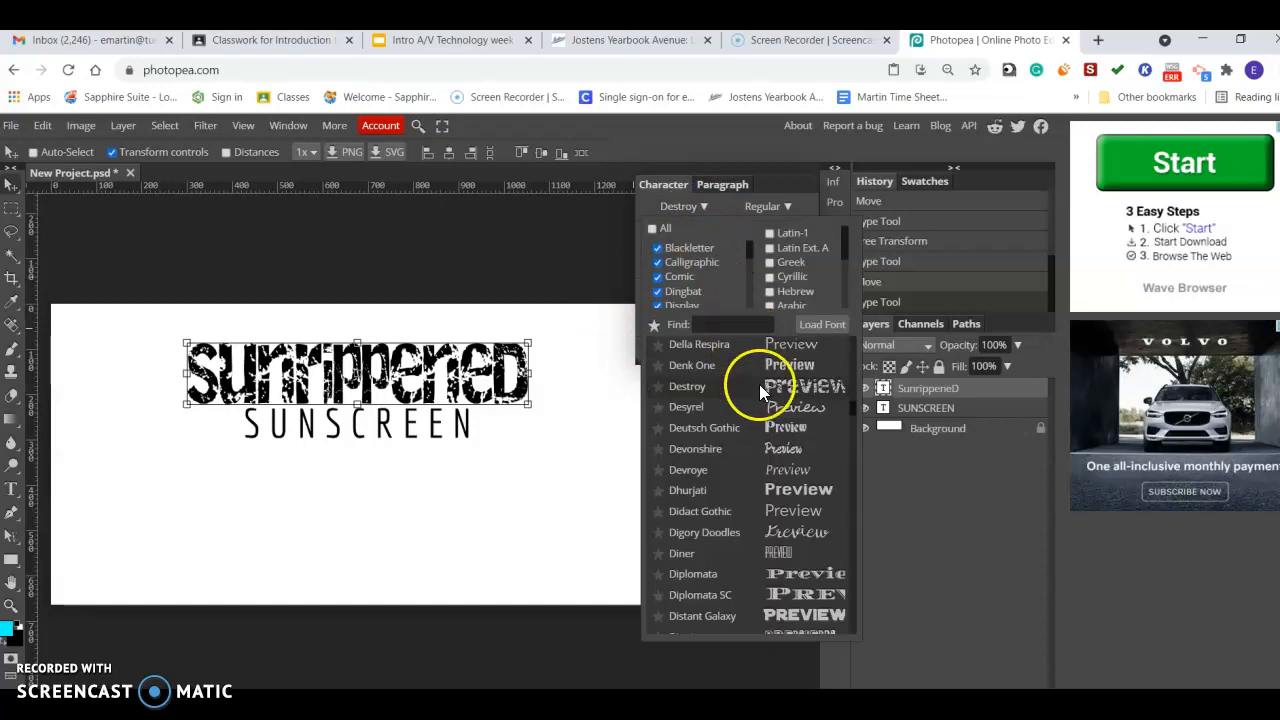
scroll(785, 505, down, 10)
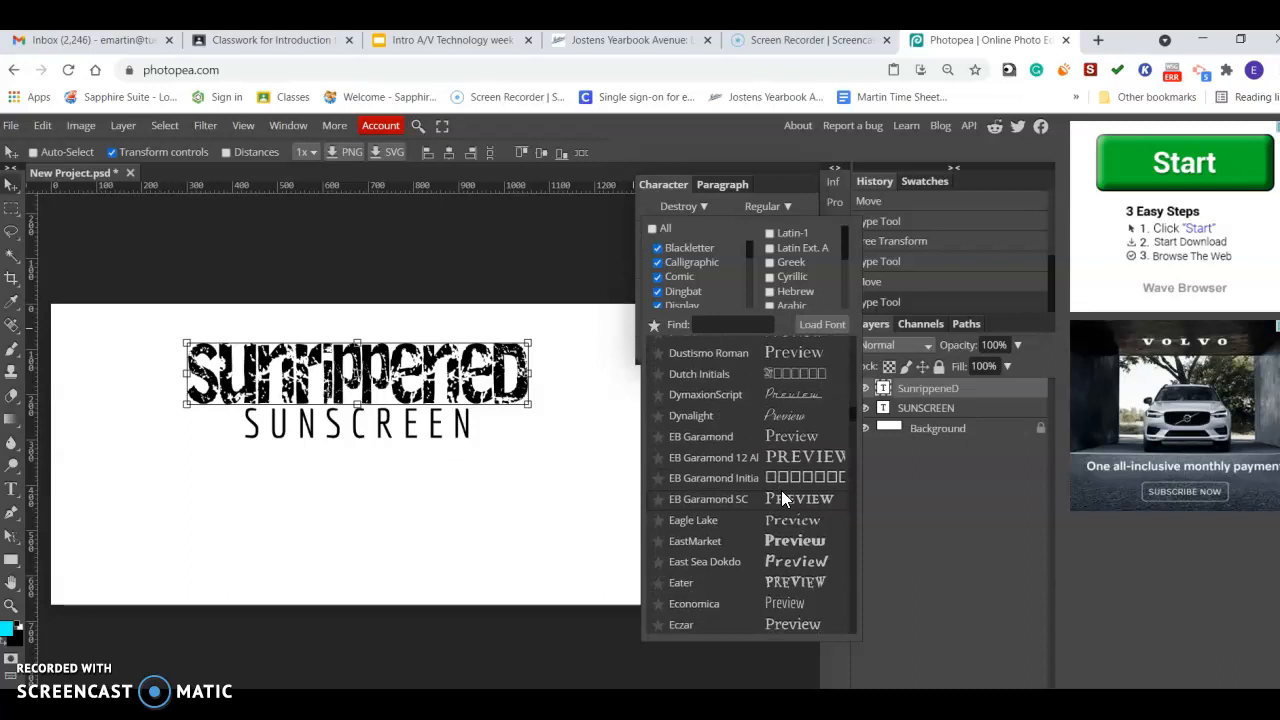
click(800, 541)
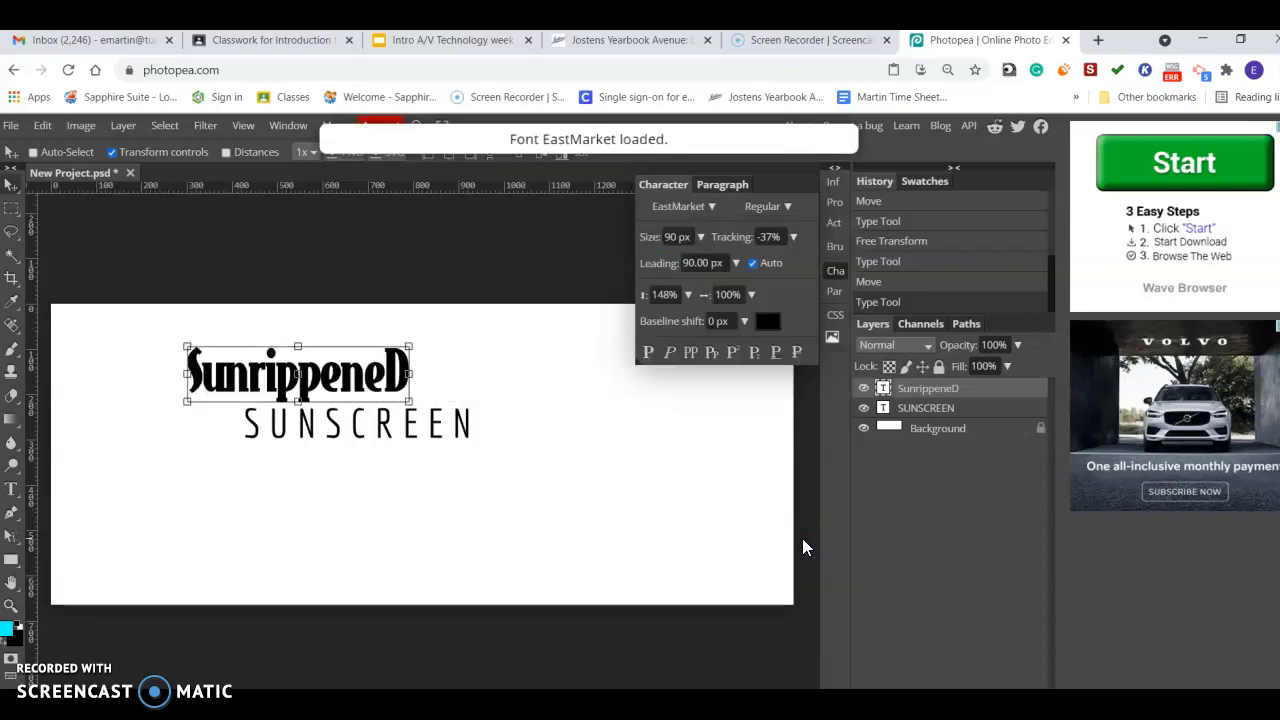
Edit the title's final letter to a lowercase d so it reads Sunrippened.
click(14, 490)
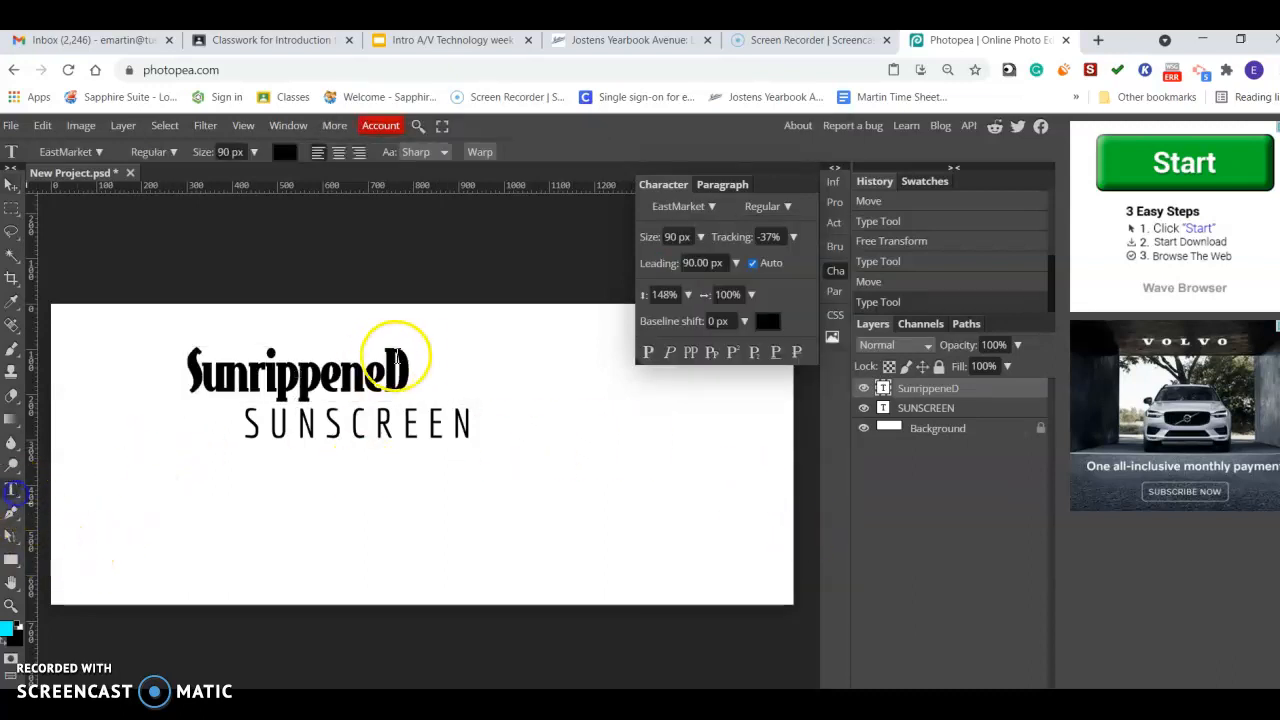
click(403, 362)
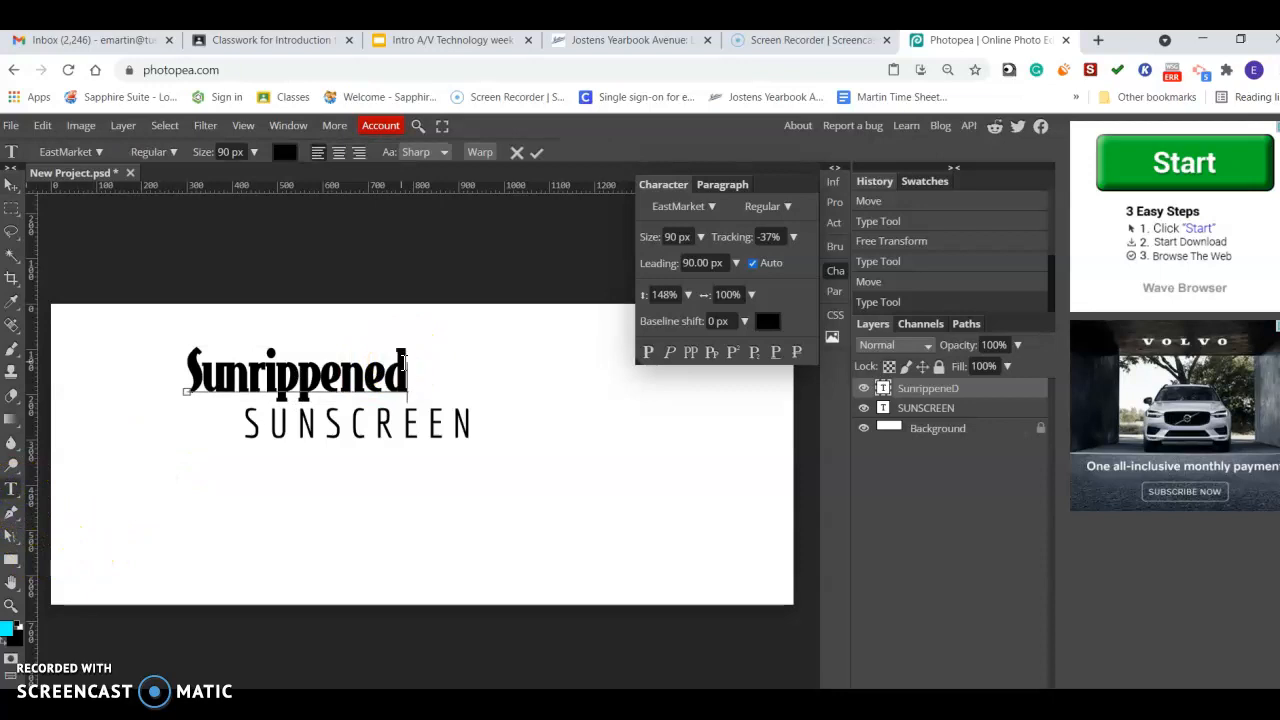
text(d)
click(11, 185)
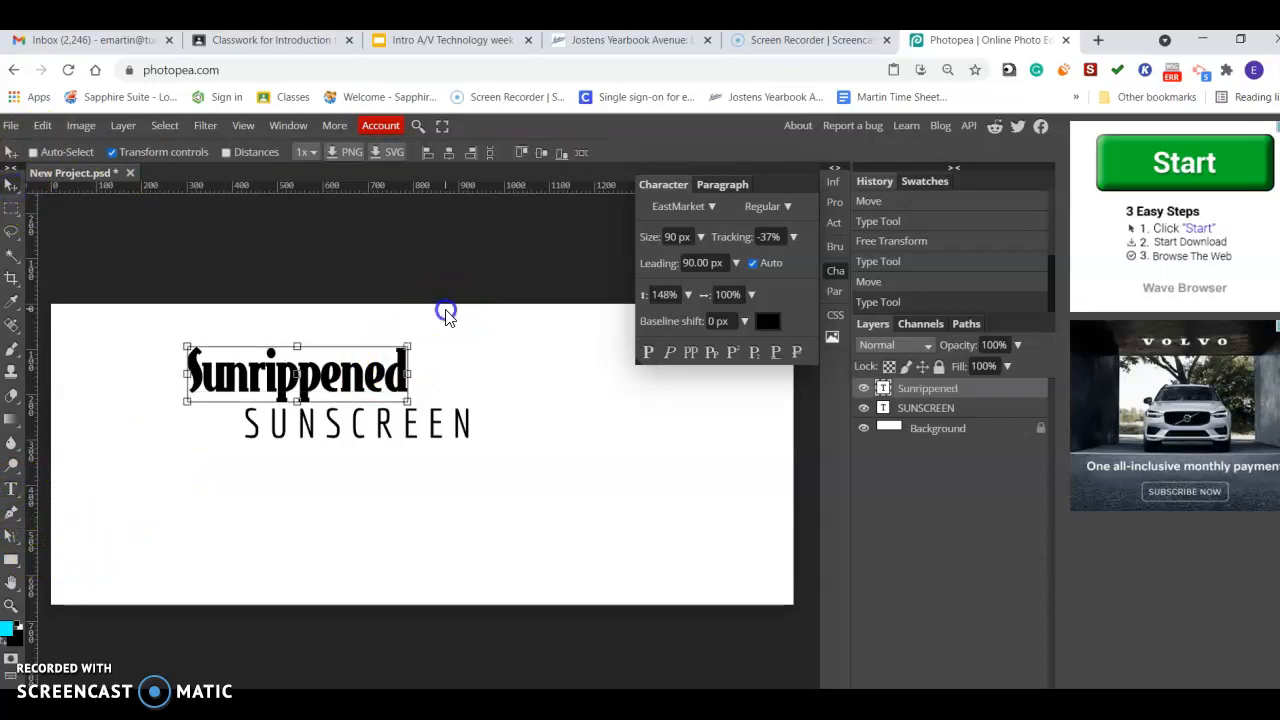
Move Sunrippened over SUNSCREEN and add vertical guides at SUNSCREEN's left and right edges.
drag(376, 375, 431, 381)
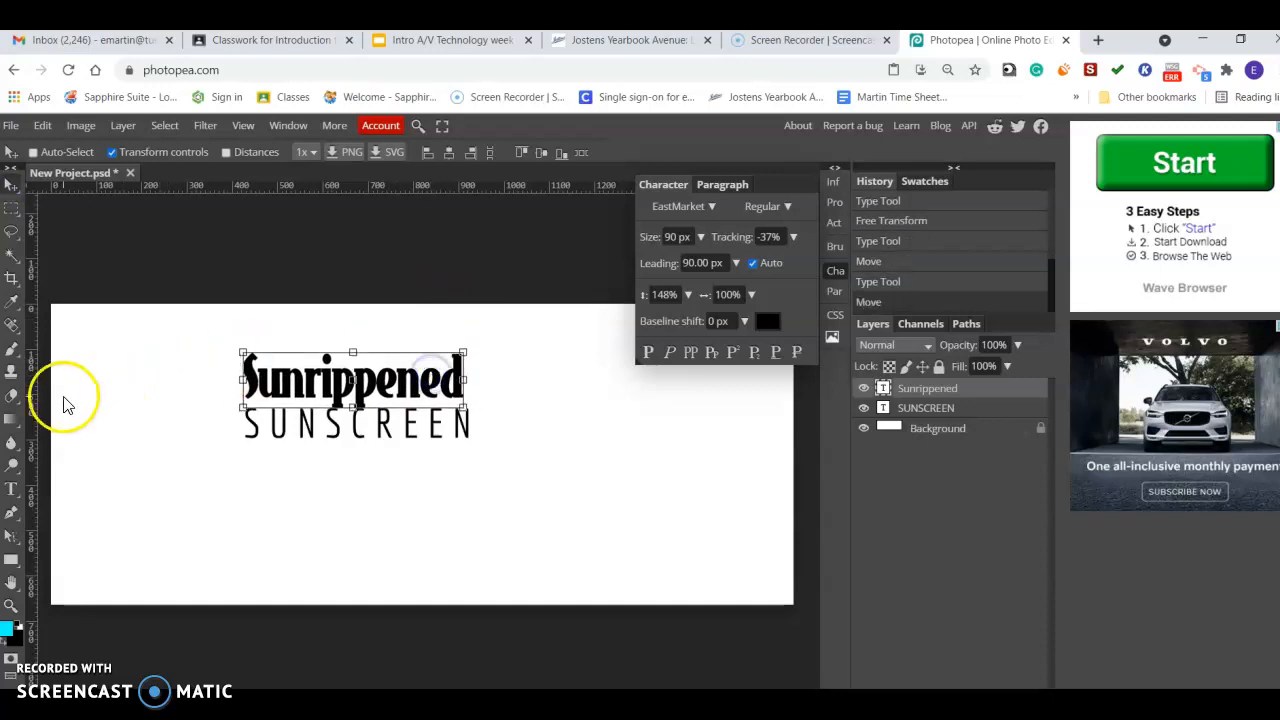
drag(30, 401, 248, 381)
drag(34, 393, 471, 356)
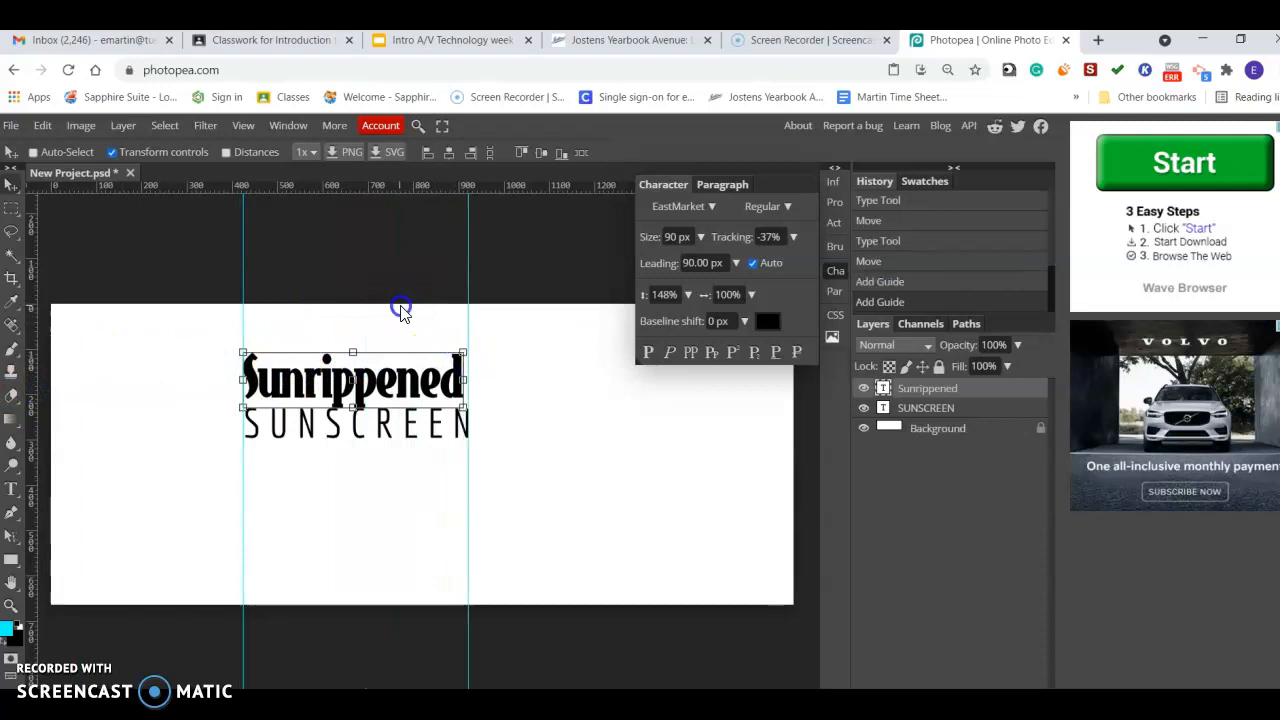
Set the Sunrippened text's tracking to -20%.
click(14, 216)
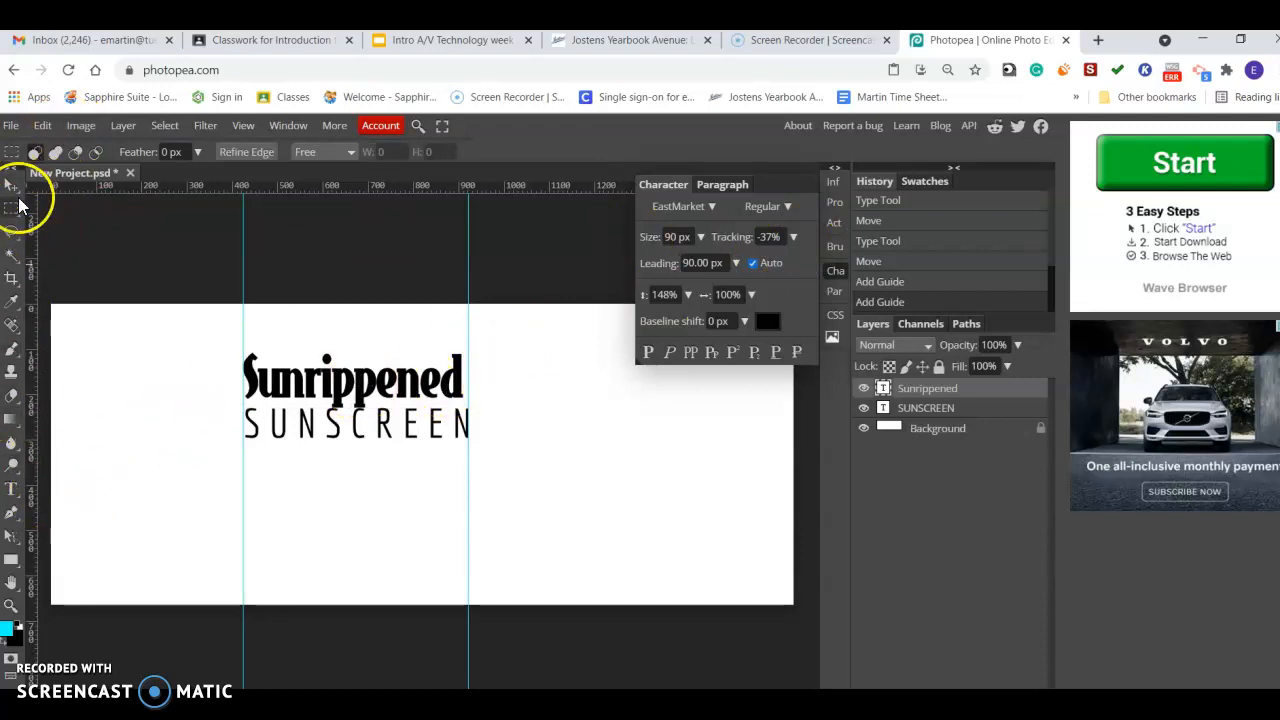
click(14, 190)
click(792, 238)
drag(756, 260, 751, 262)
click(768, 236)
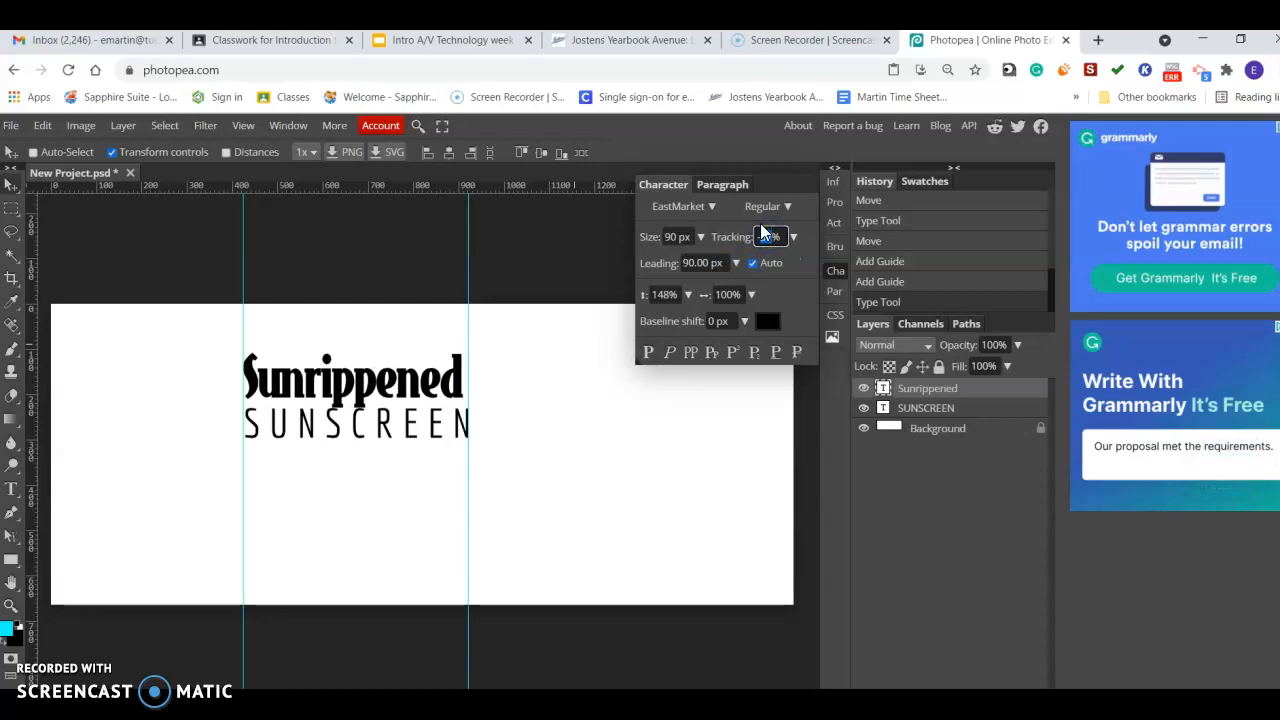
key(Return)
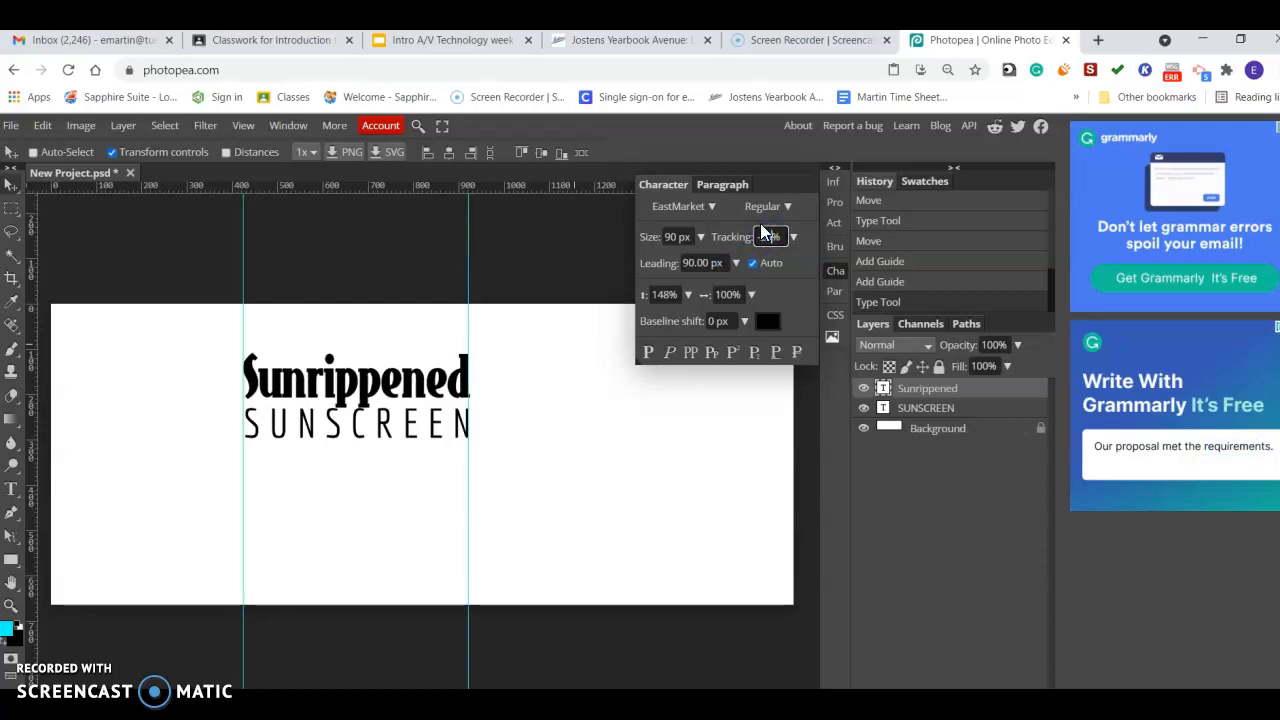
click(10, 187)
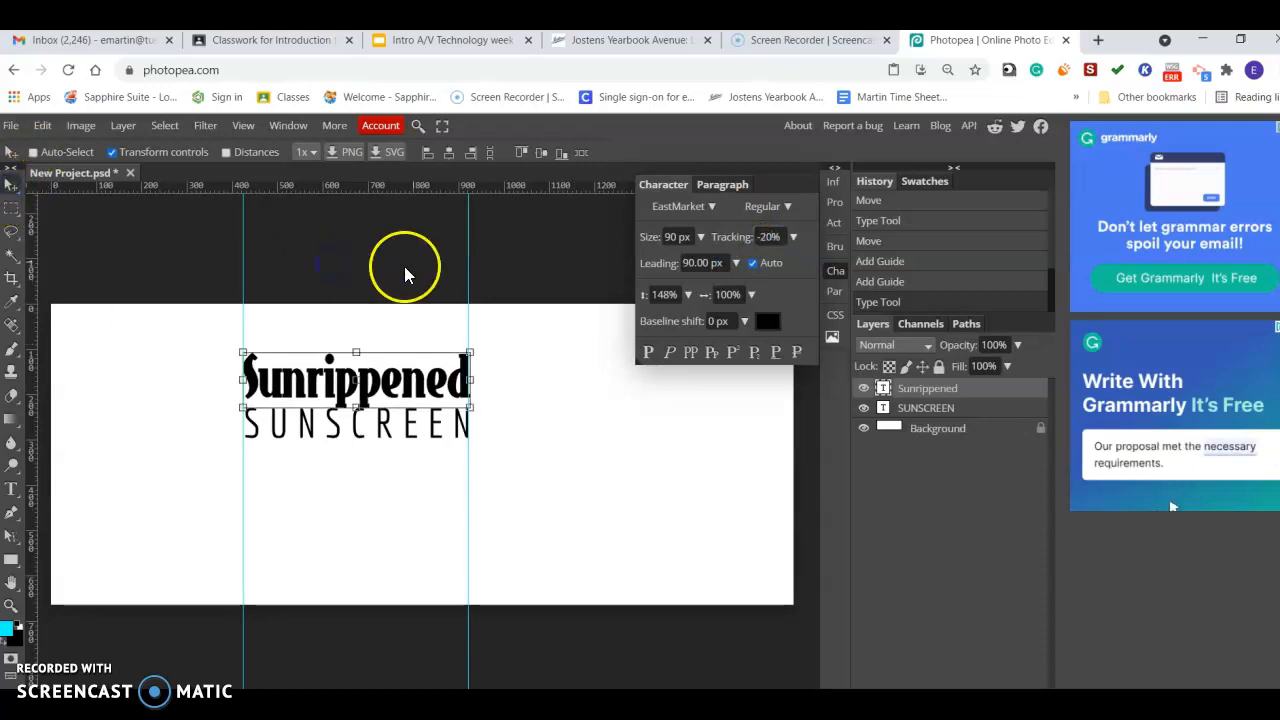
click(11, 208)
click(339, 240)
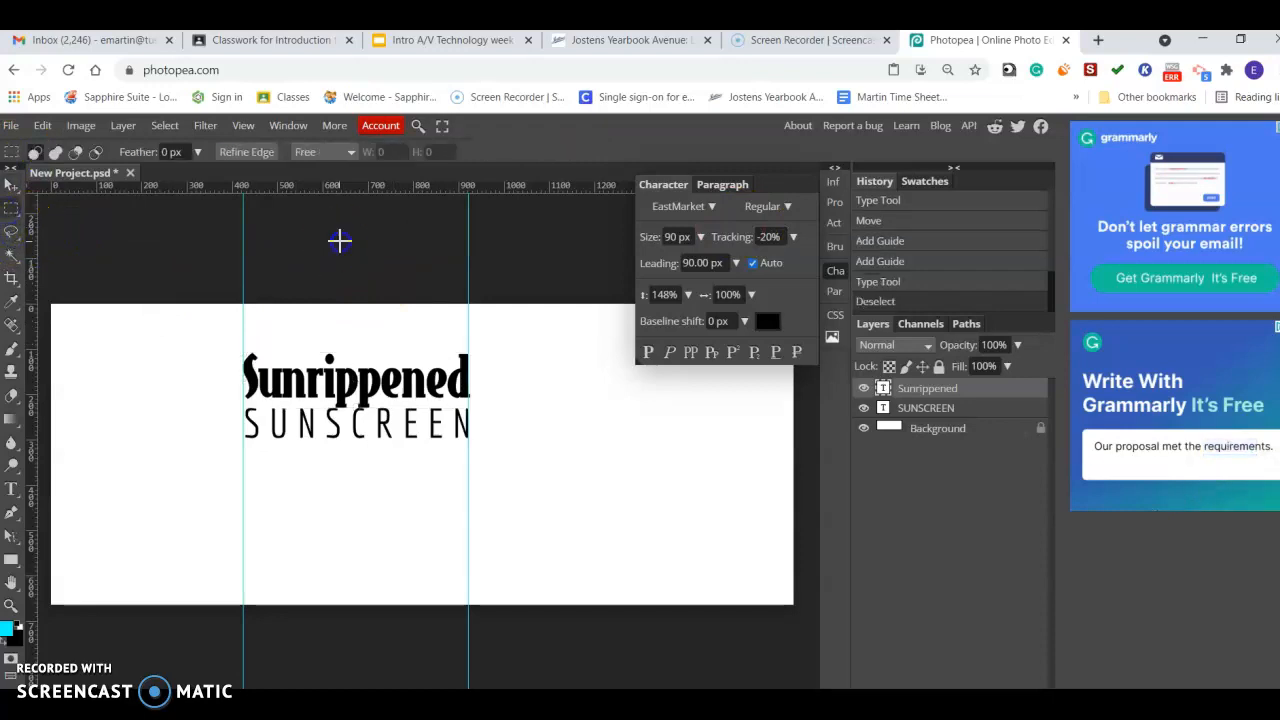
click(12, 189)
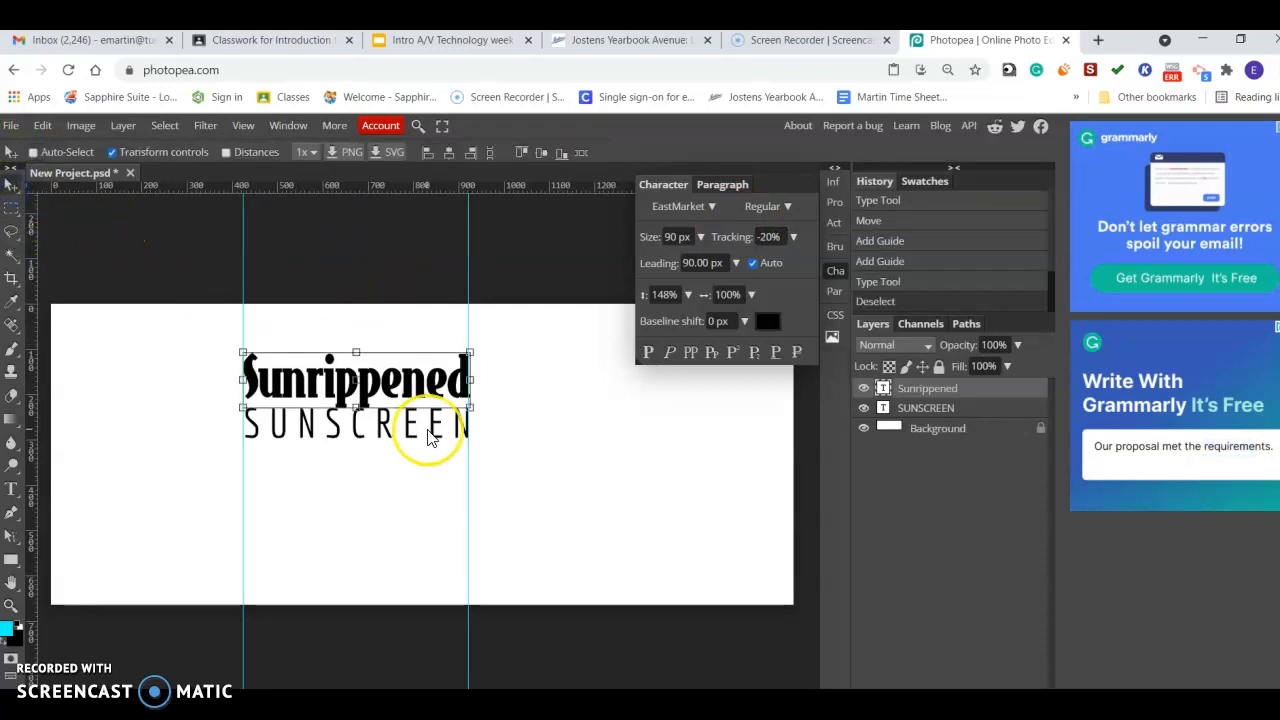
click(446, 294)
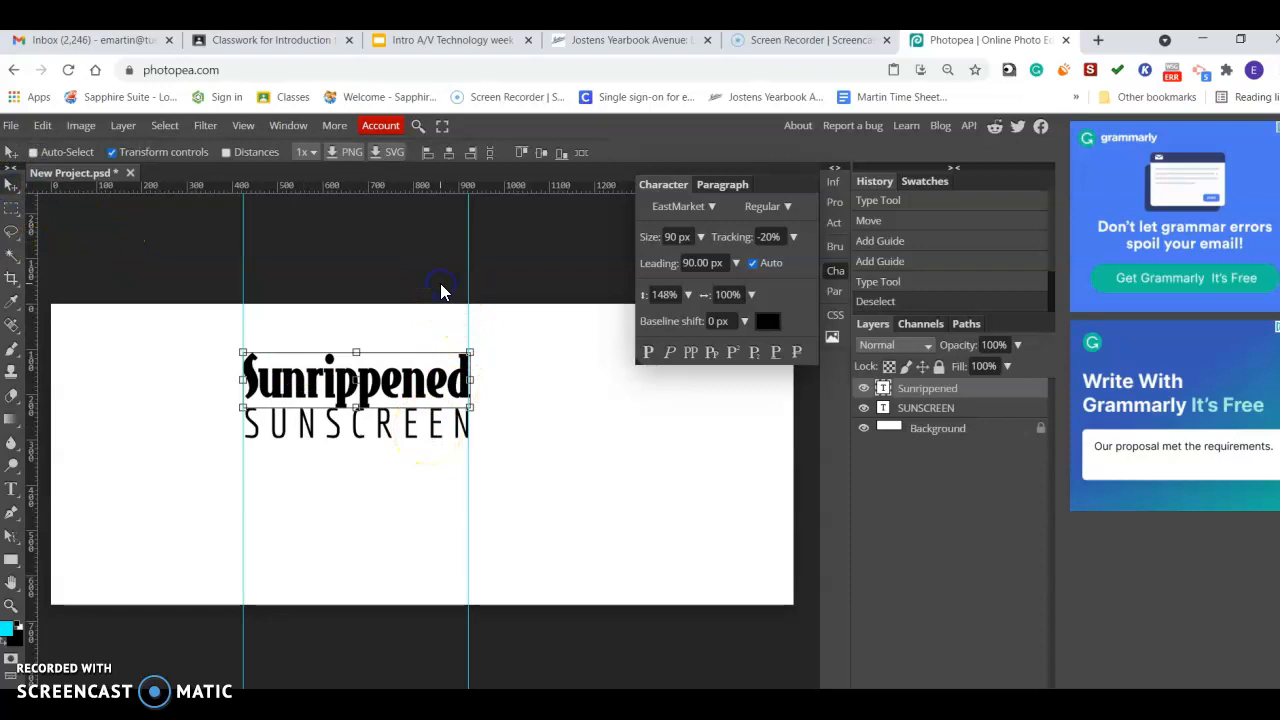
Select the SUNSCREEN layer and nudge it upward so it tucks directly beneath Sunrippened.
click(10, 605)
click(358, 408)
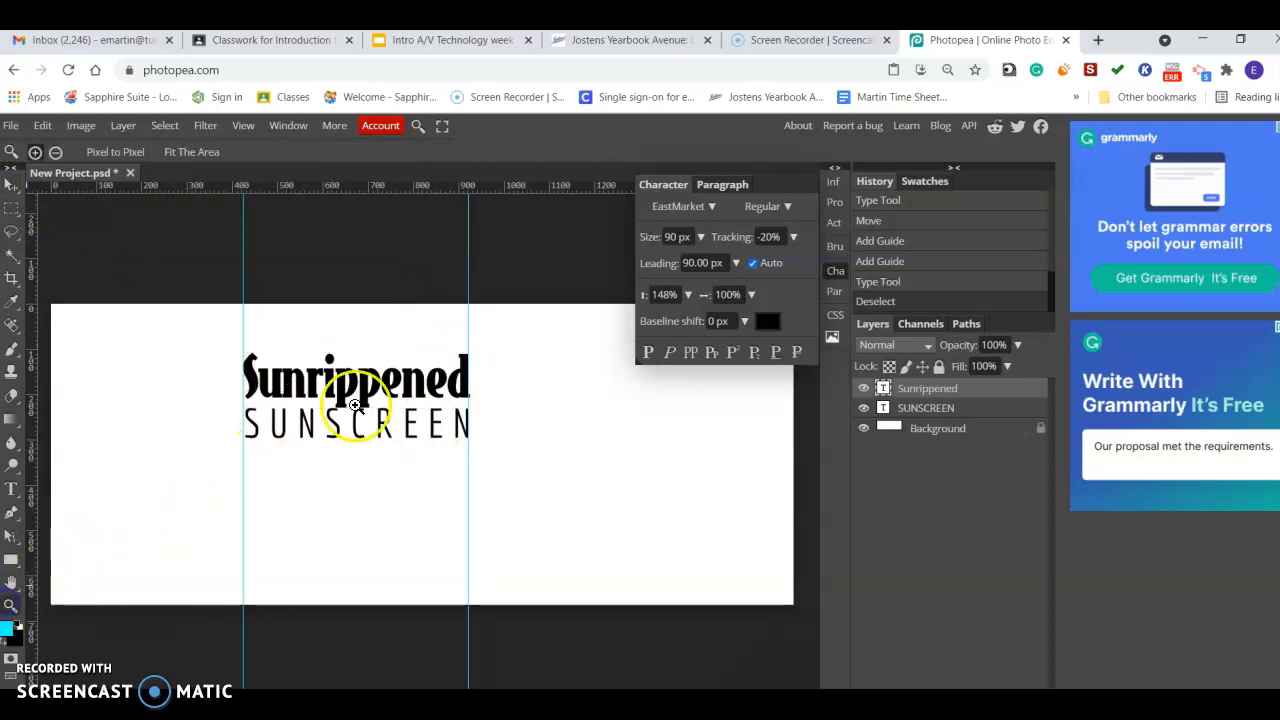
click(361, 405)
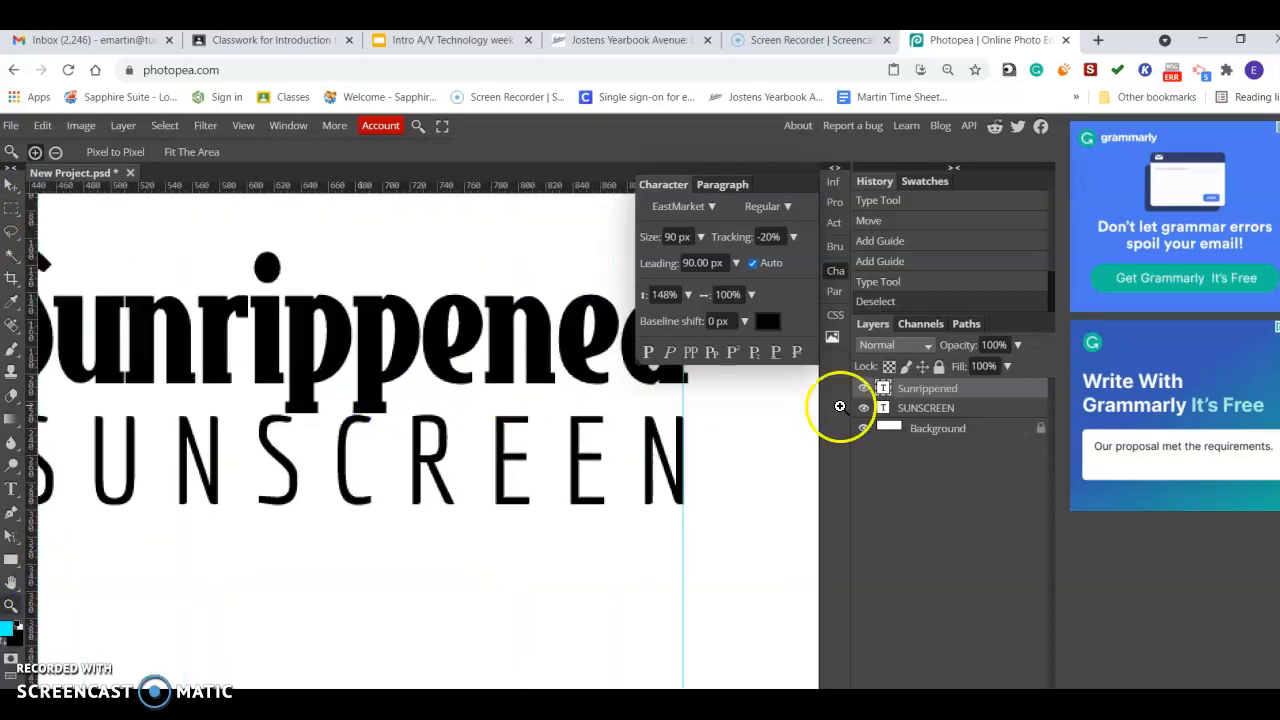
click(930, 408)
click(11, 188)
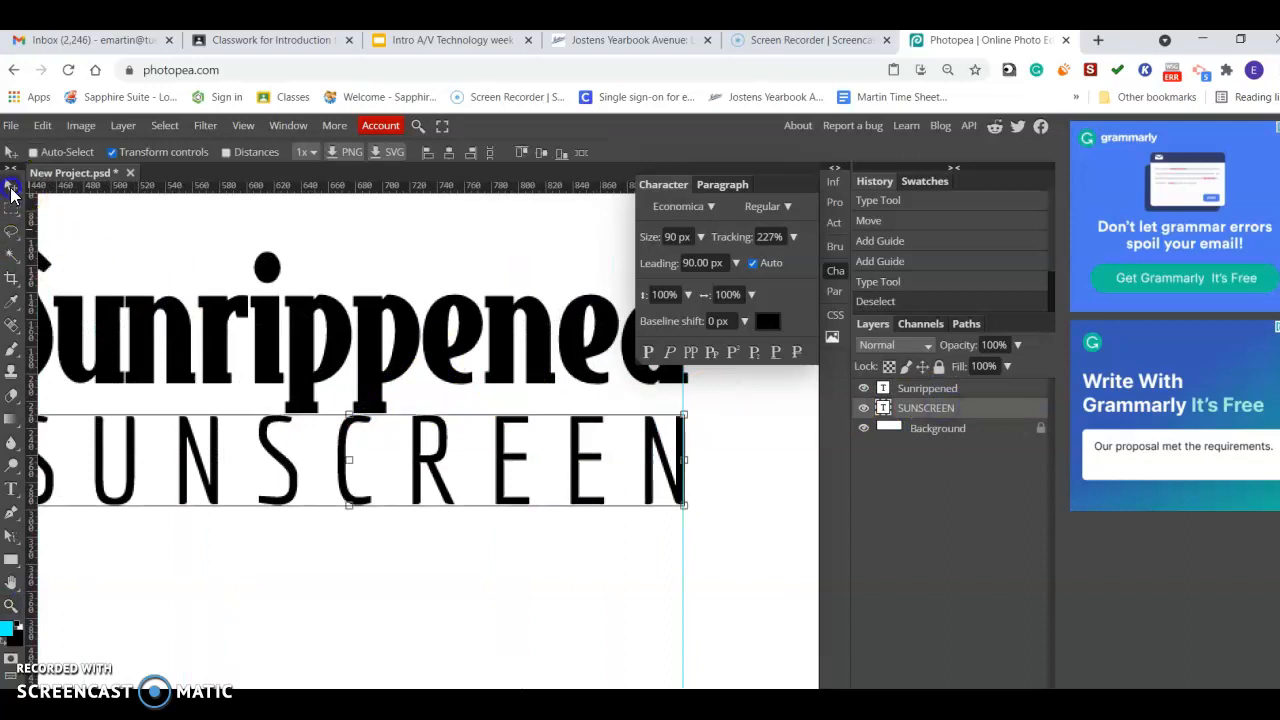
key(Up)
key(Up)
key(Up)
key(Up)
key(Up)
key(Up)
key(Up)
key(Up)
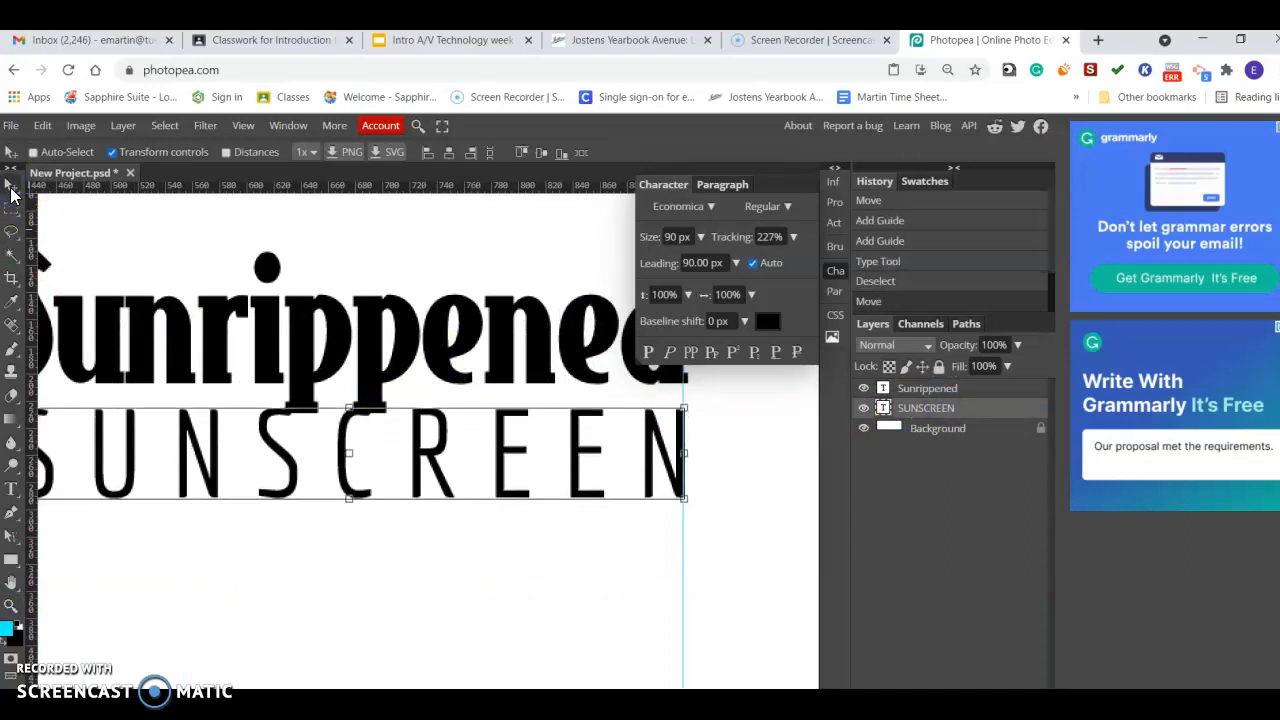
key(Up)
key(Up)
key(Up)
key(Up)
key(Up)
key(Up)
key(Up)
key(Up)
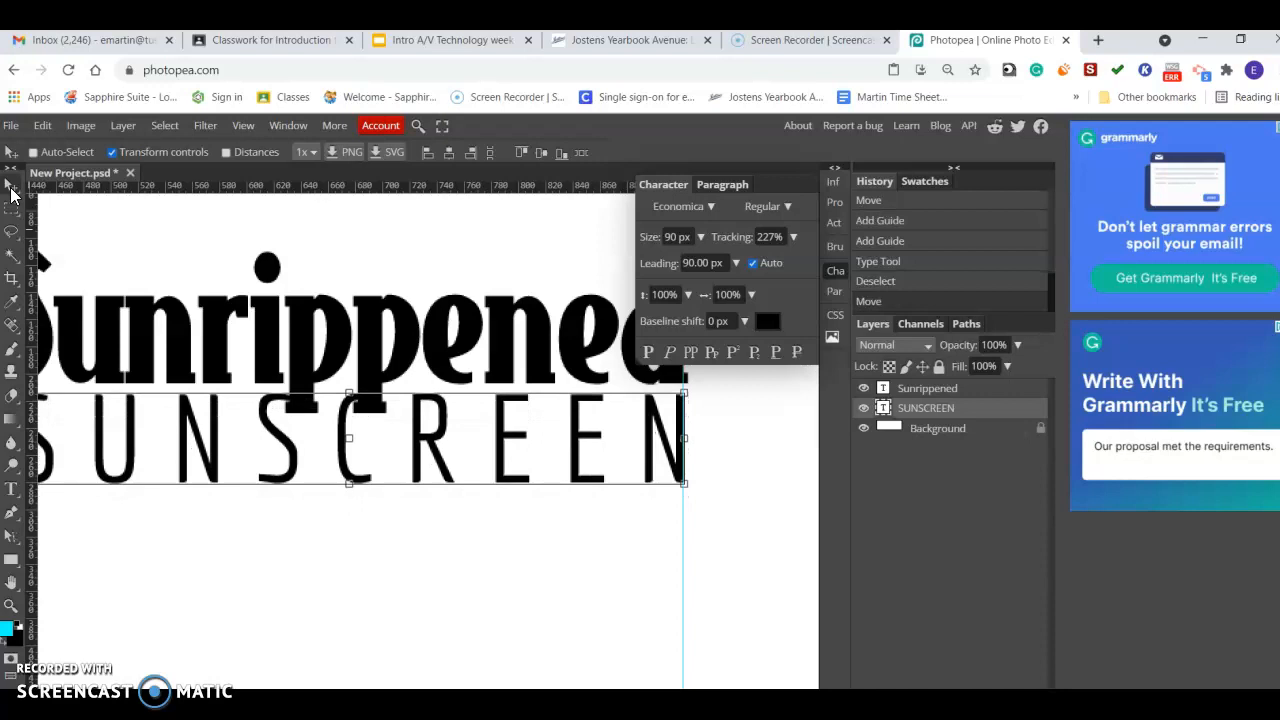
key(Up)
key(Up)
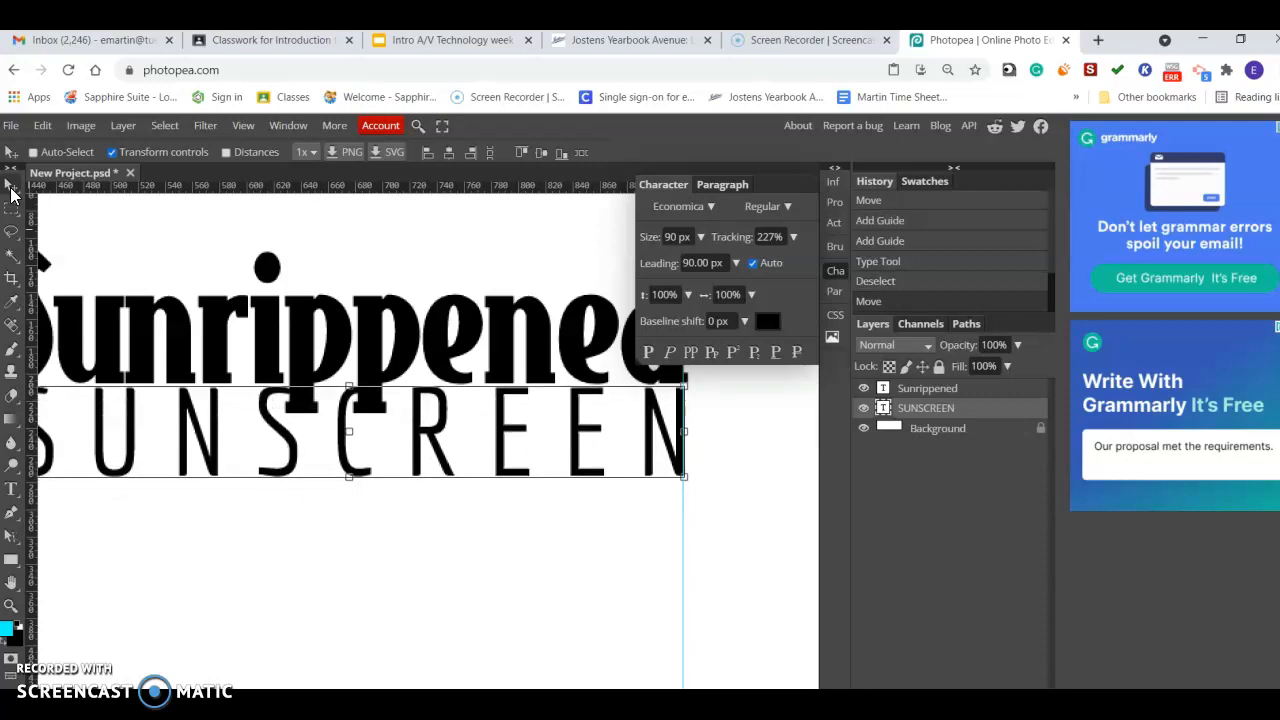
key(Down)
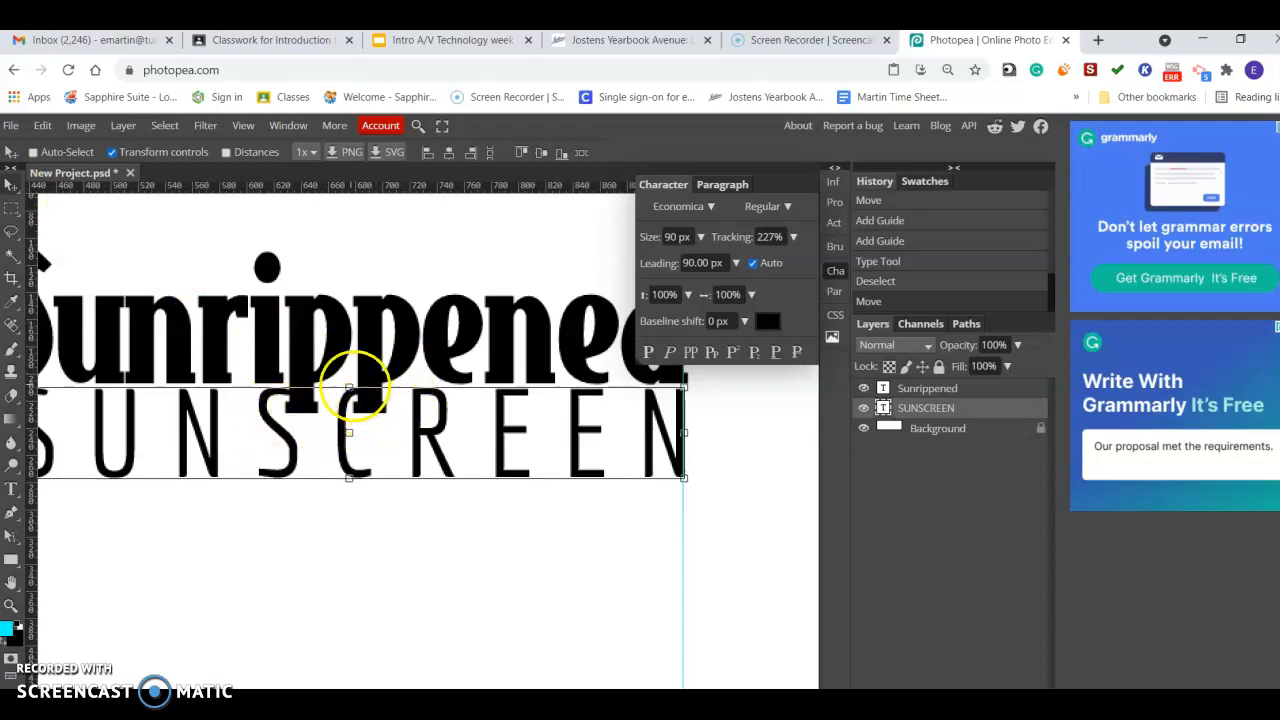
Add a 3 px outside Stroke layer style to the SUNSCREEN layer and set its color to white.
double_click(988, 410)
drag(209, 239, 888, 364)
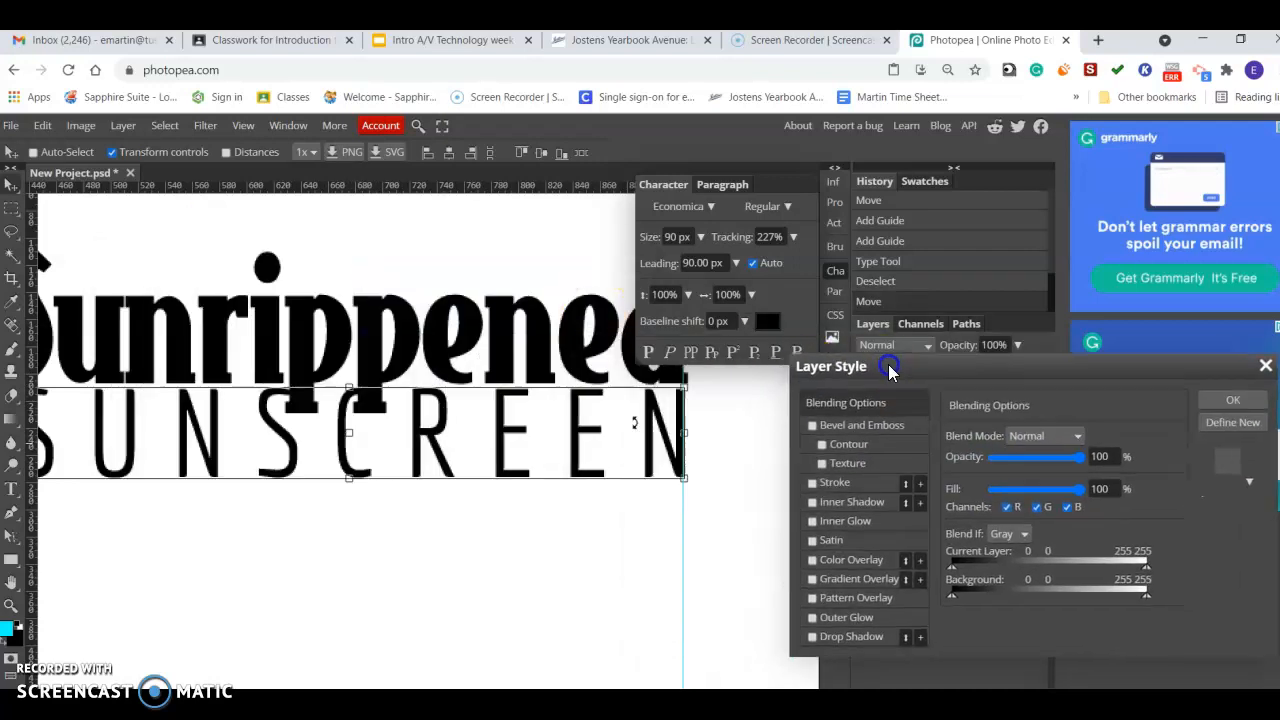
click(812, 484)
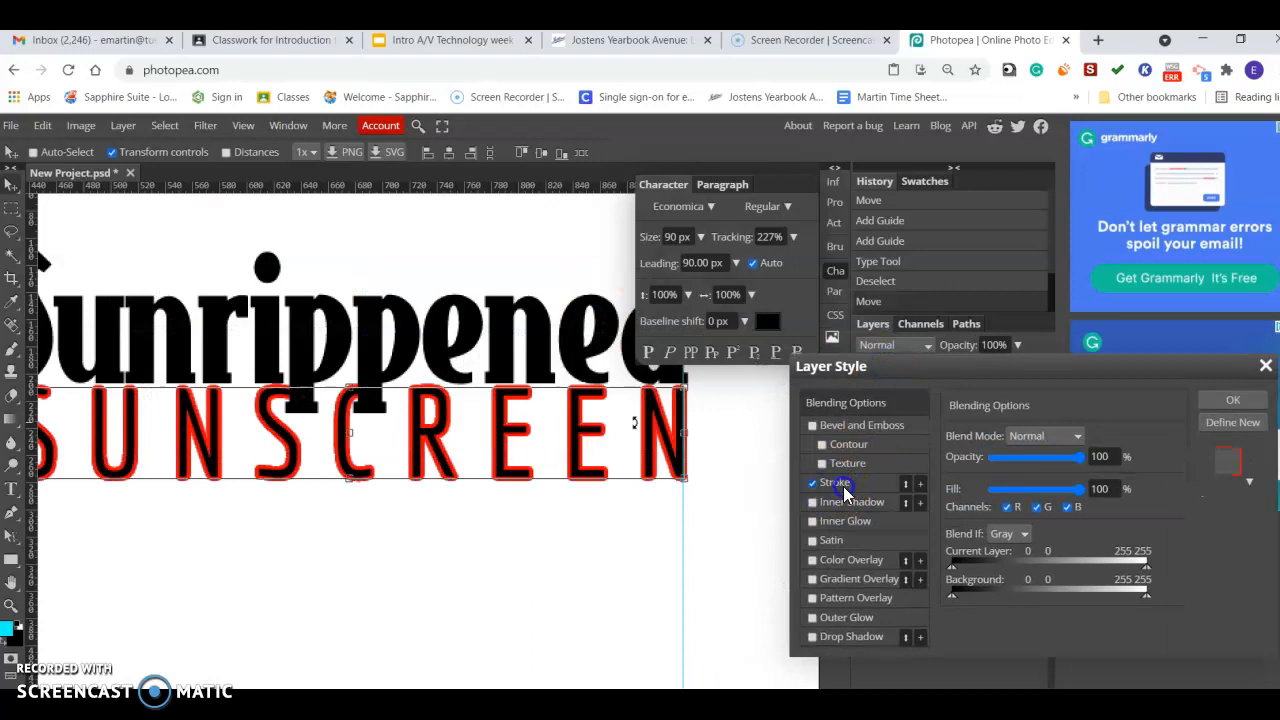
click(843, 486)
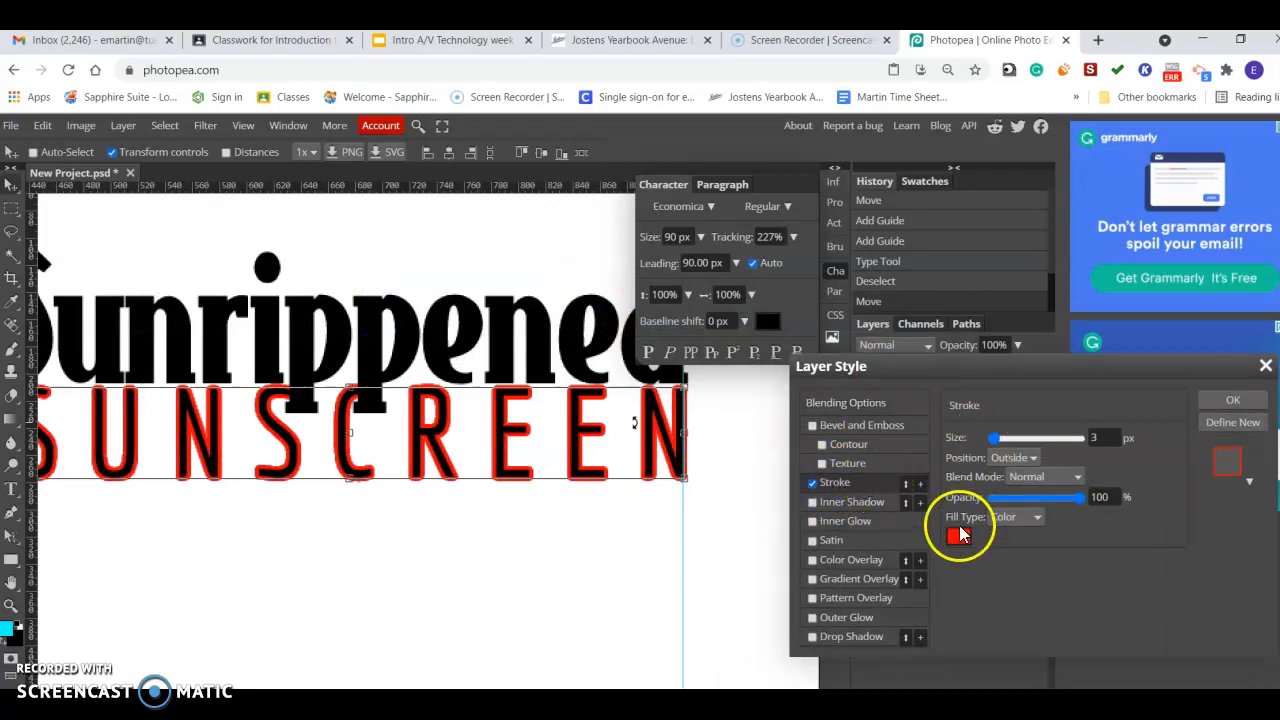
click(956, 537)
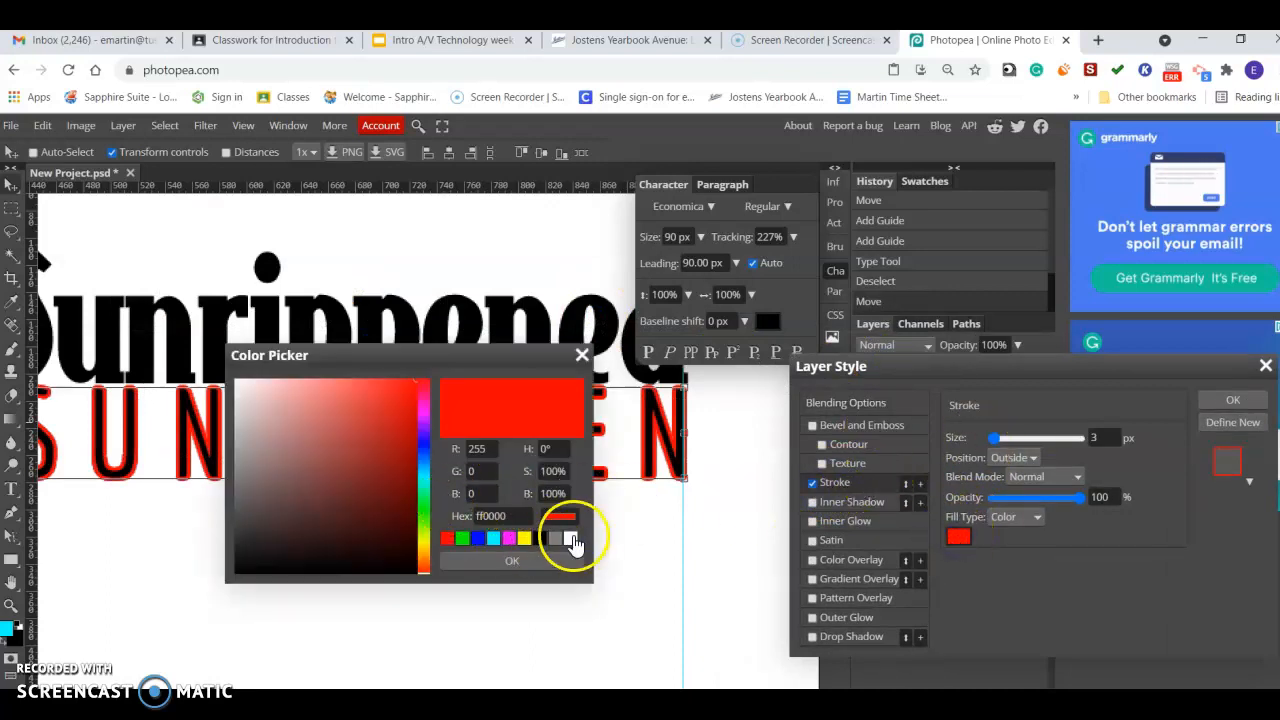
click(573, 540)
click(563, 556)
click(1234, 400)
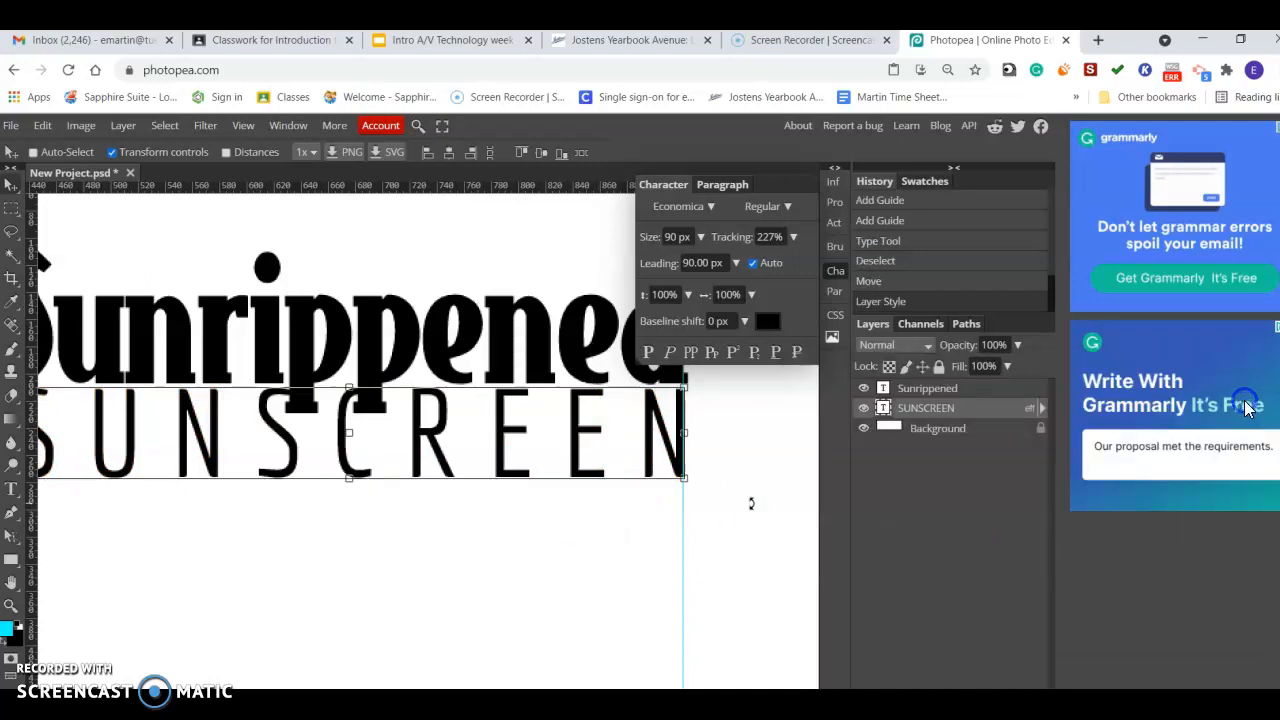
Move the SUNSCREEN layer above Sunrippened in the layer stack.
drag(932, 398, 931, 383)
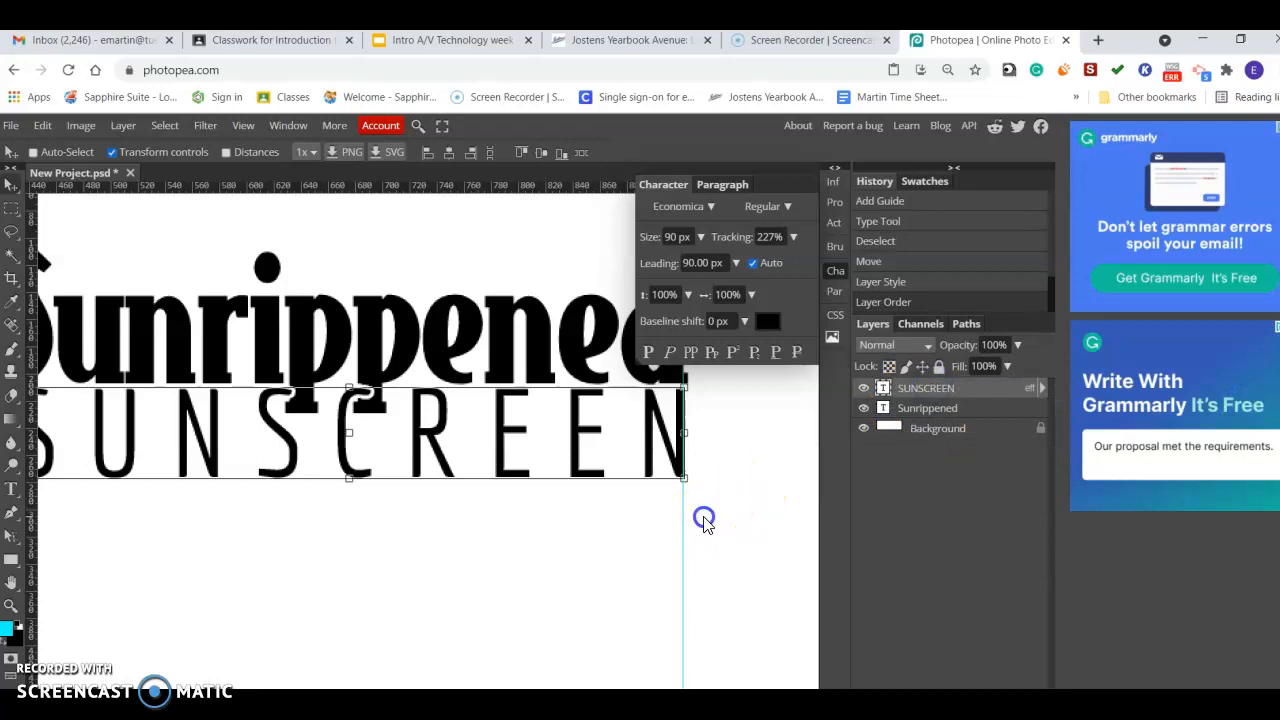
click(11, 605)
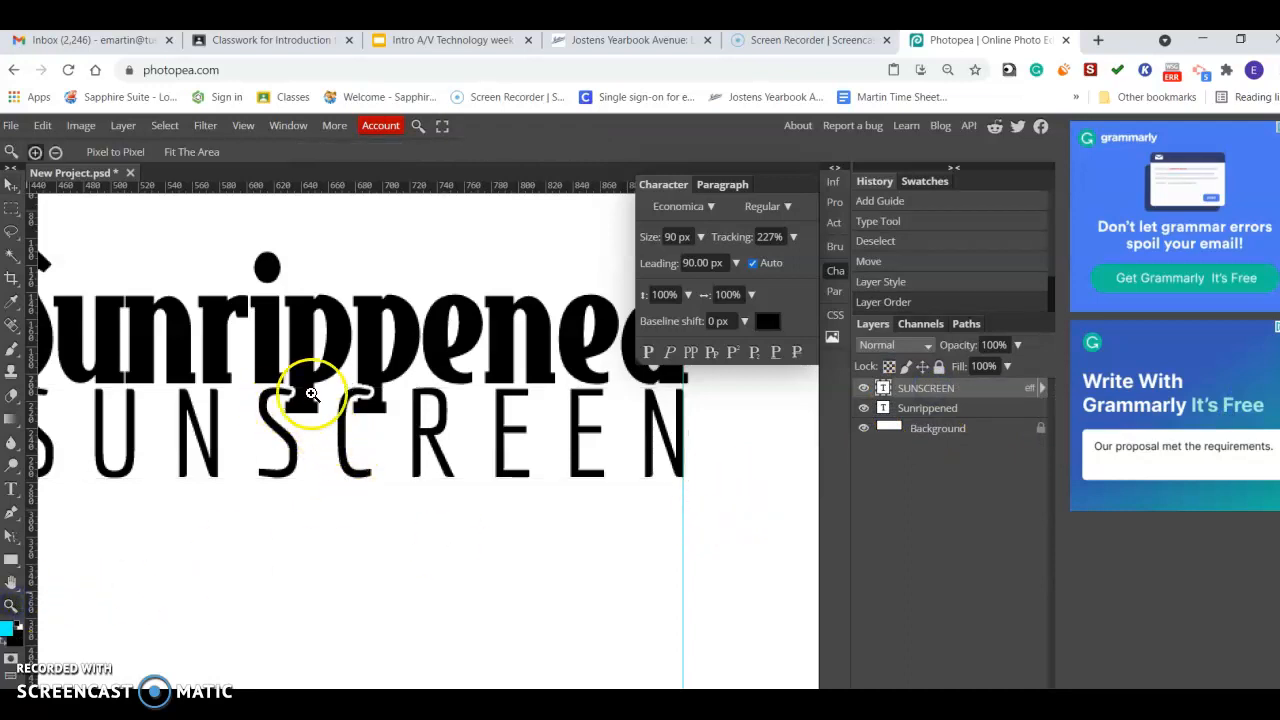
click(58, 151)
click(338, 348)
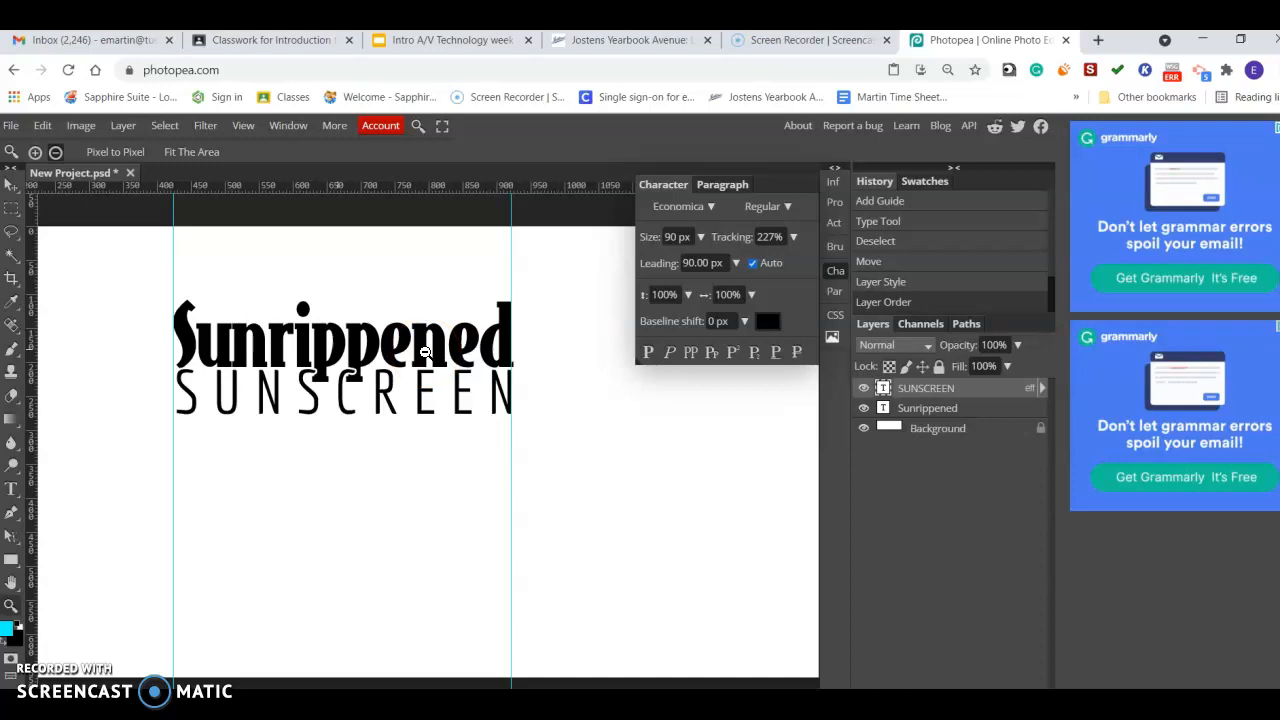
Open a new browser tab and search Google Images for peach.
click(1104, 39)
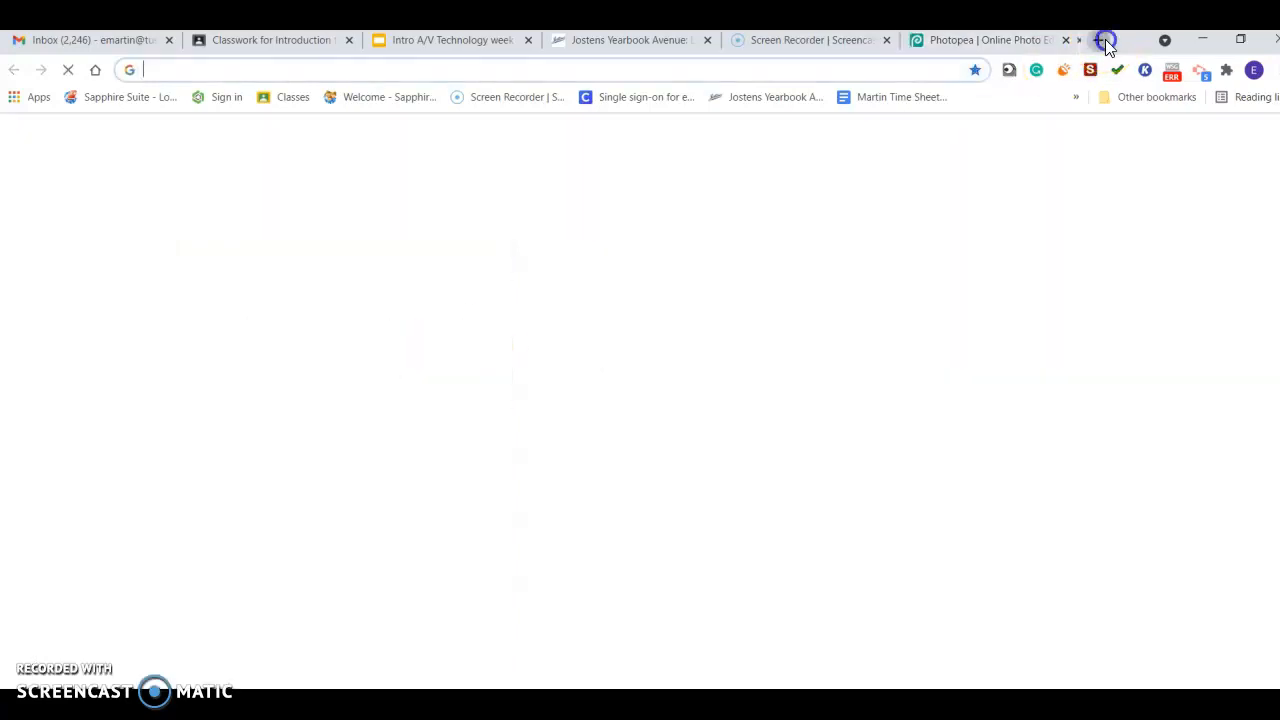
click(491, 372)
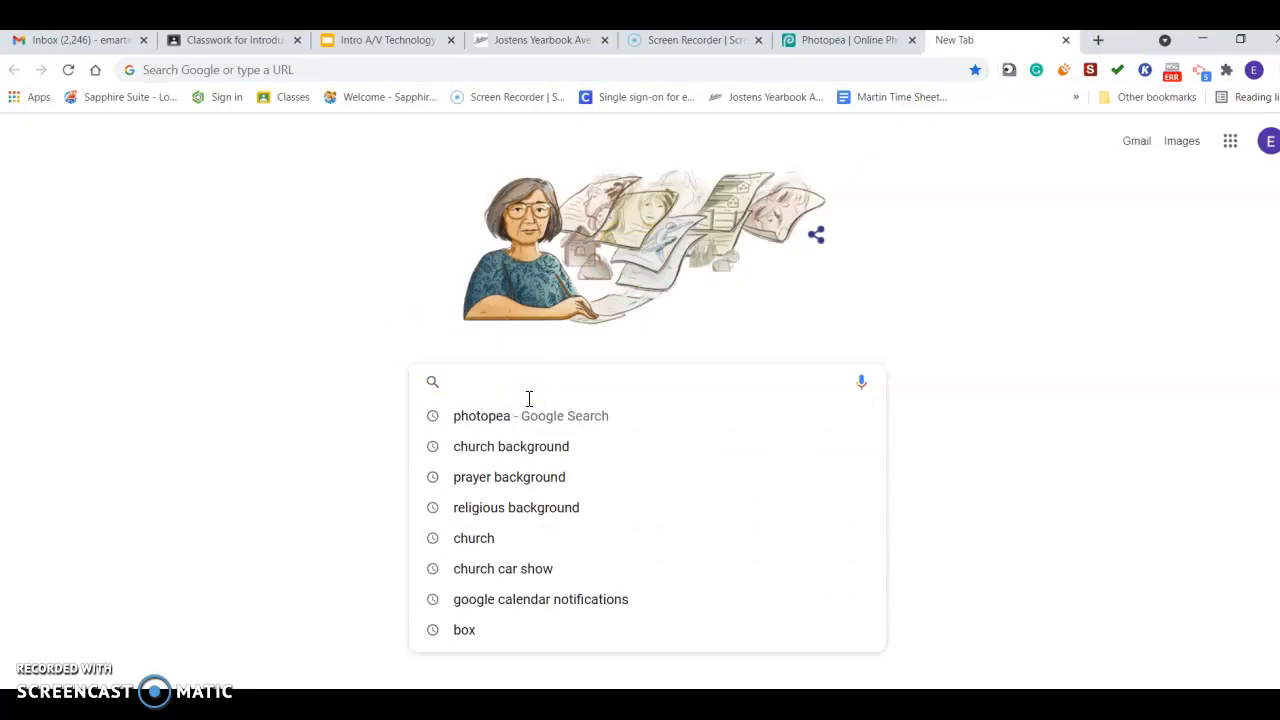
text(peach)
key(Return)
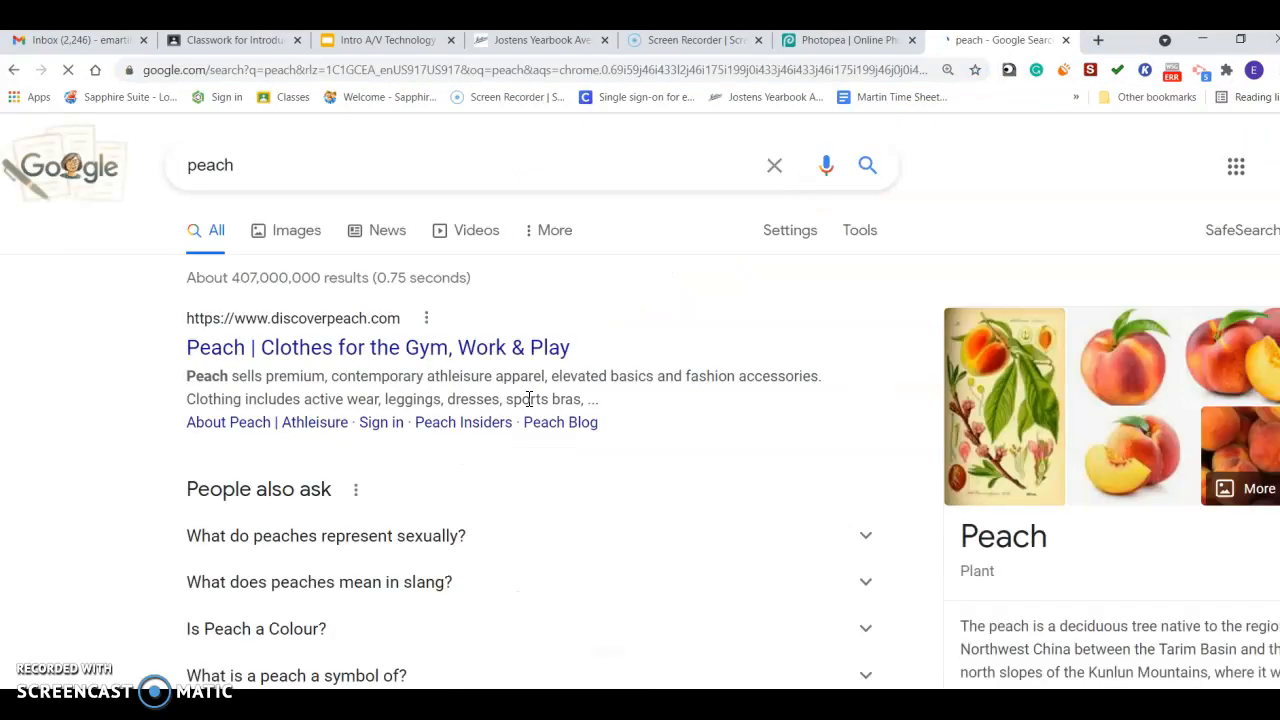
click(316, 233)
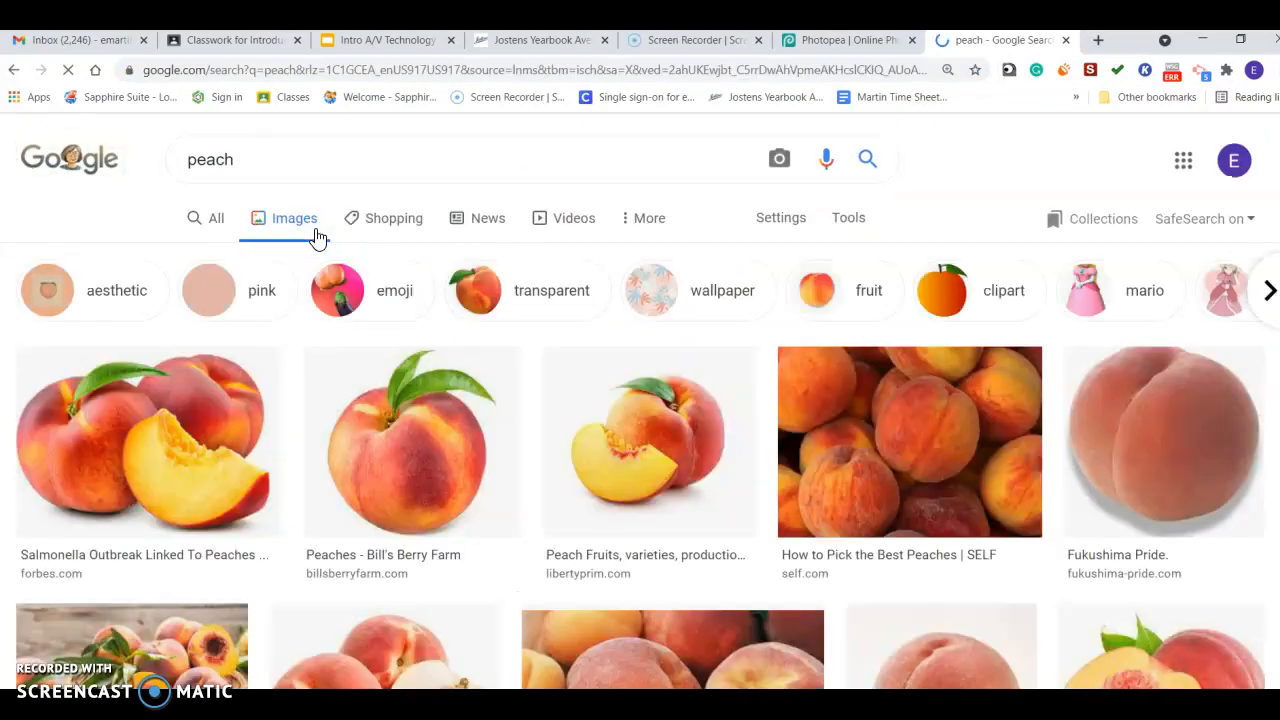
Refine the image search to peach clipart.
scroll(316, 236, down, 1)
scroll(316, 236, down, 3)
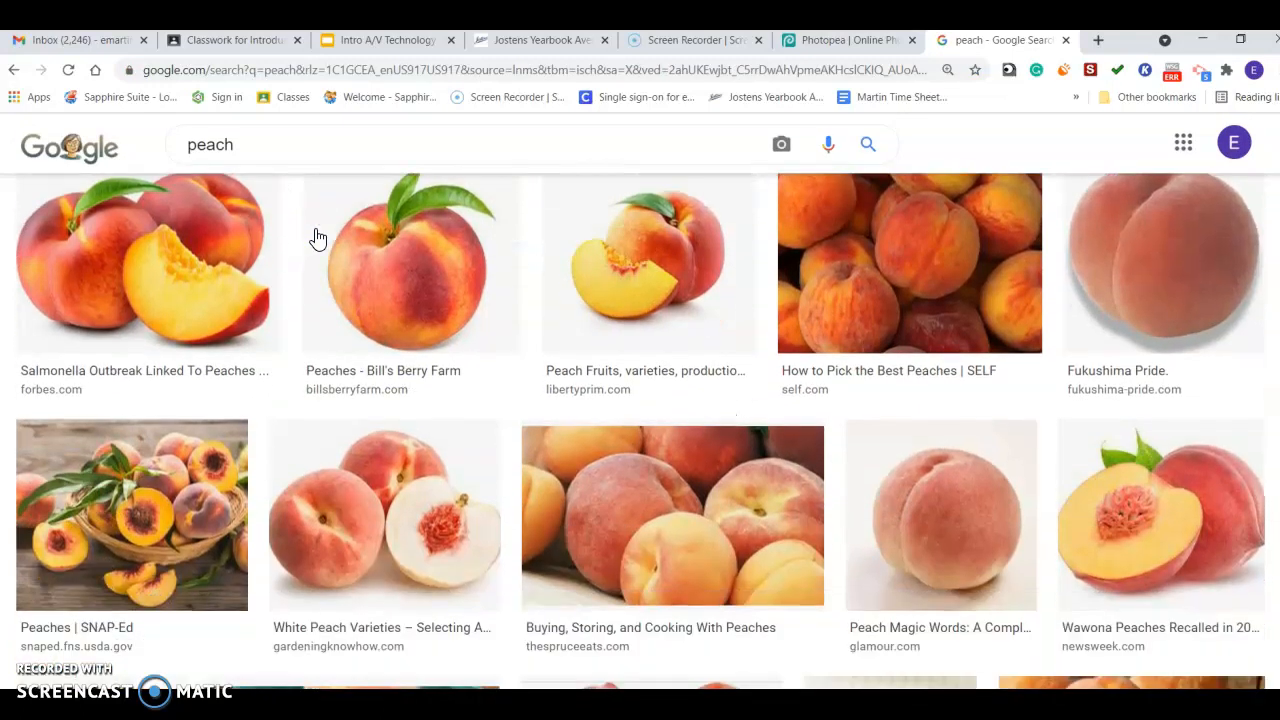
scroll(312, 225, up, 1)
click(293, 158)
text(cli)
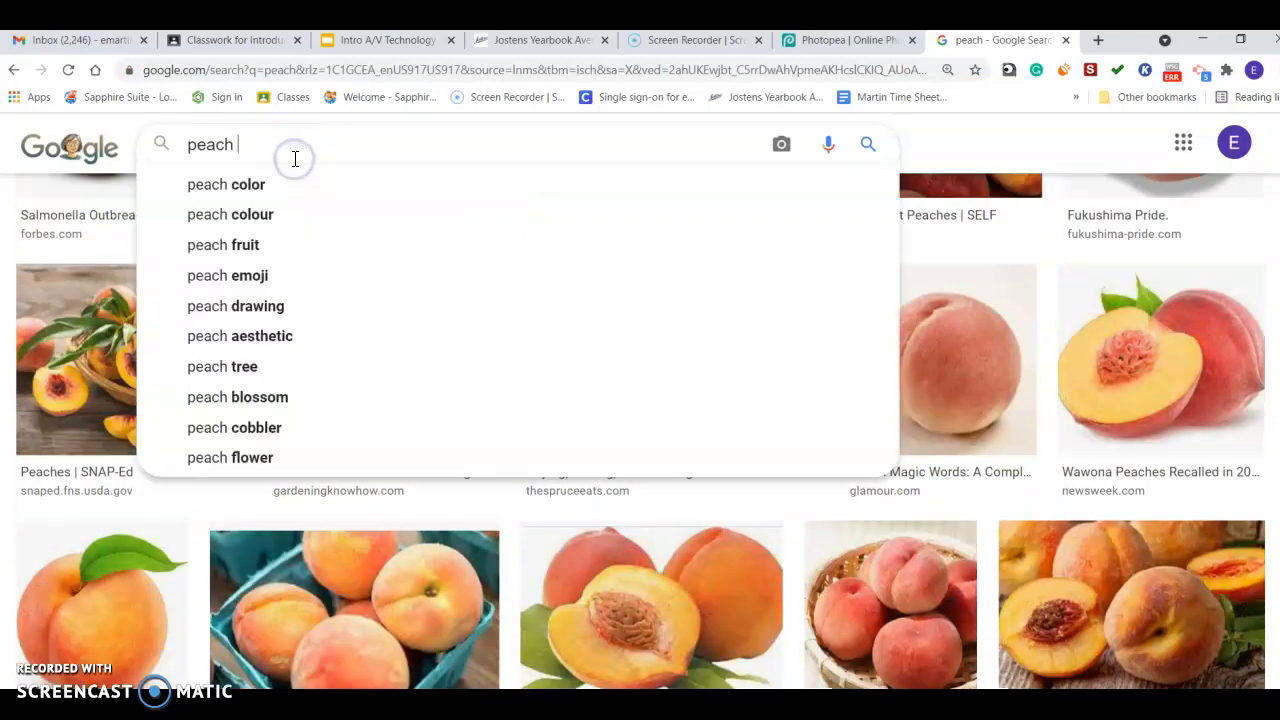
click(265, 184)
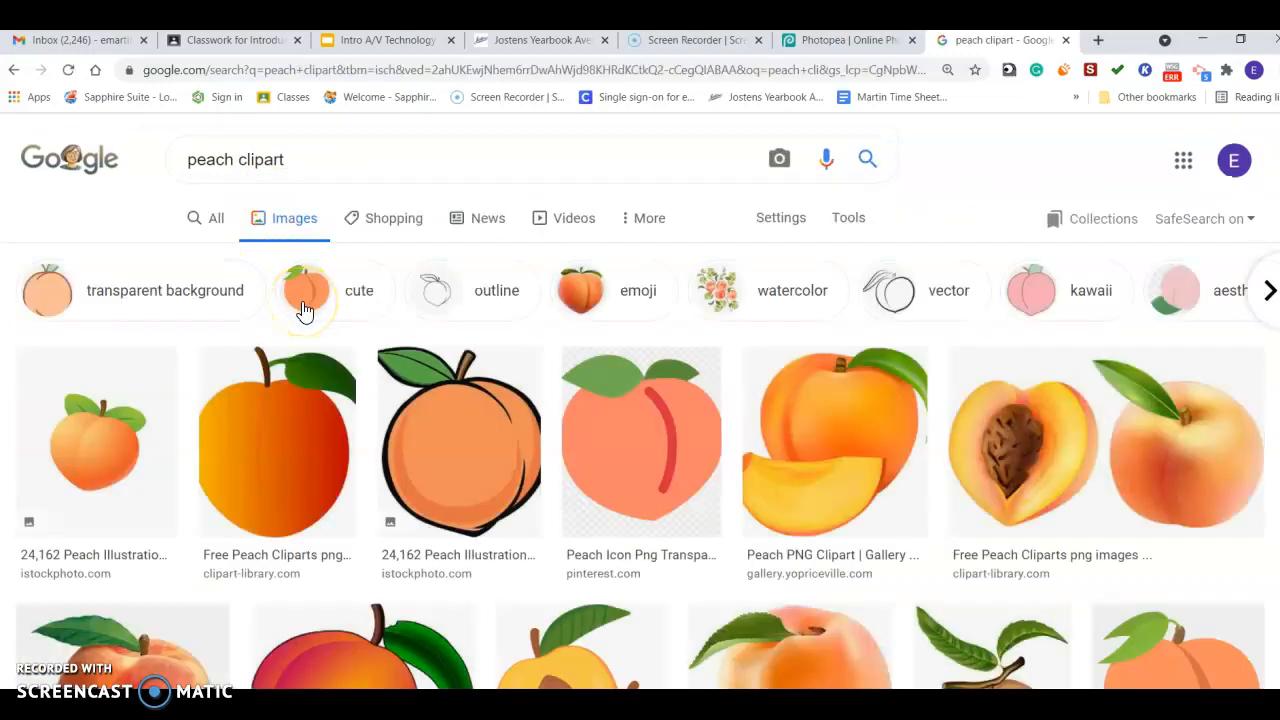
Browse the clipart results and copy the cute peach vector image.
scroll(305, 312, down, 1)
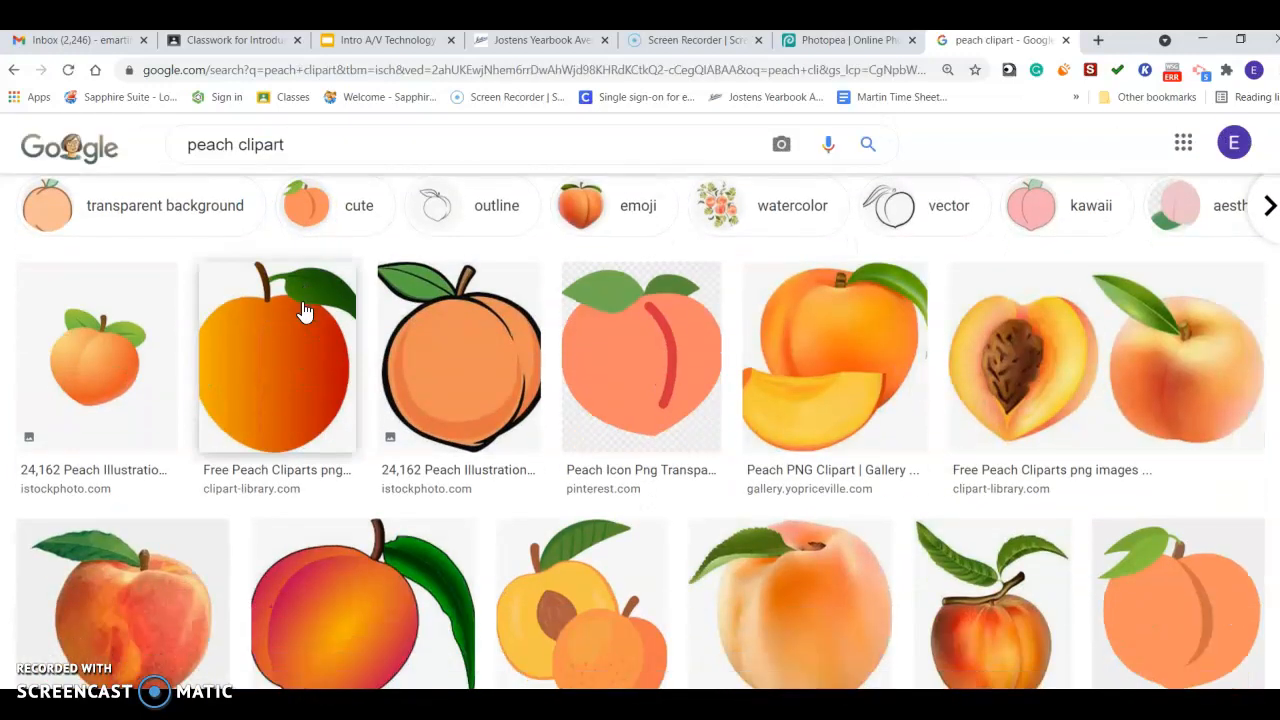
scroll(305, 312, down, 1)
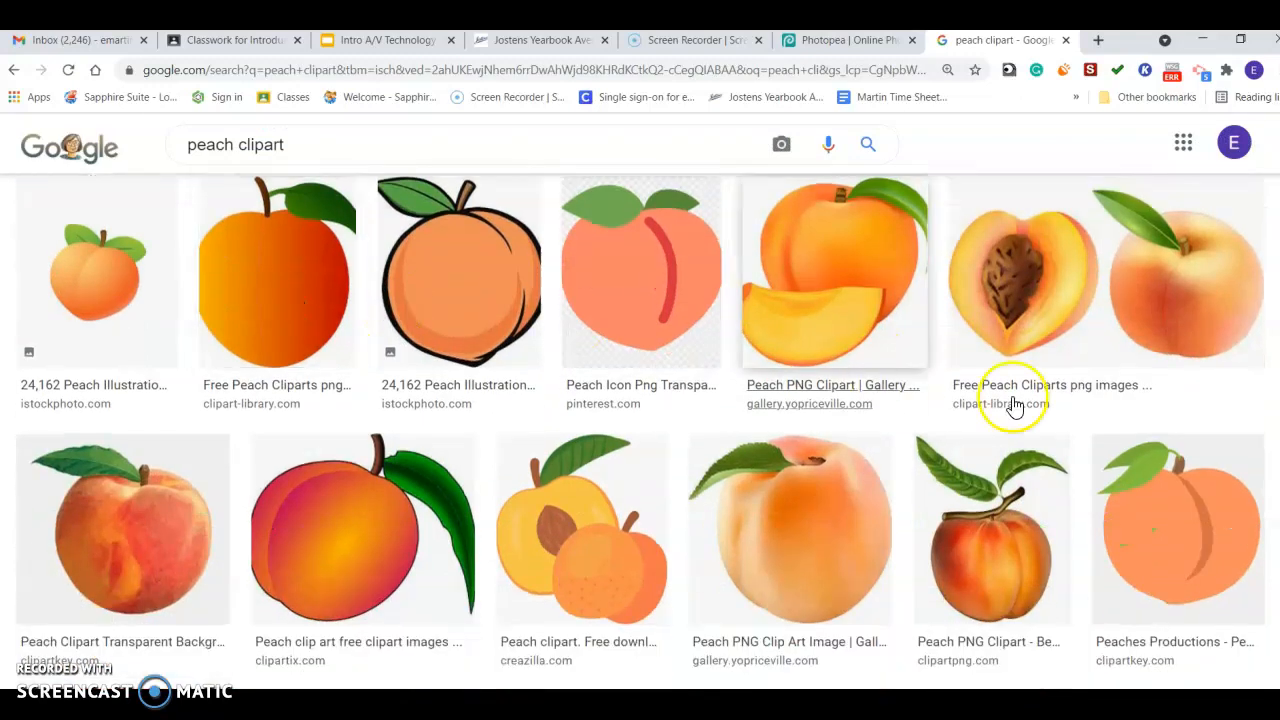
scroll(489, 287, down, 4)
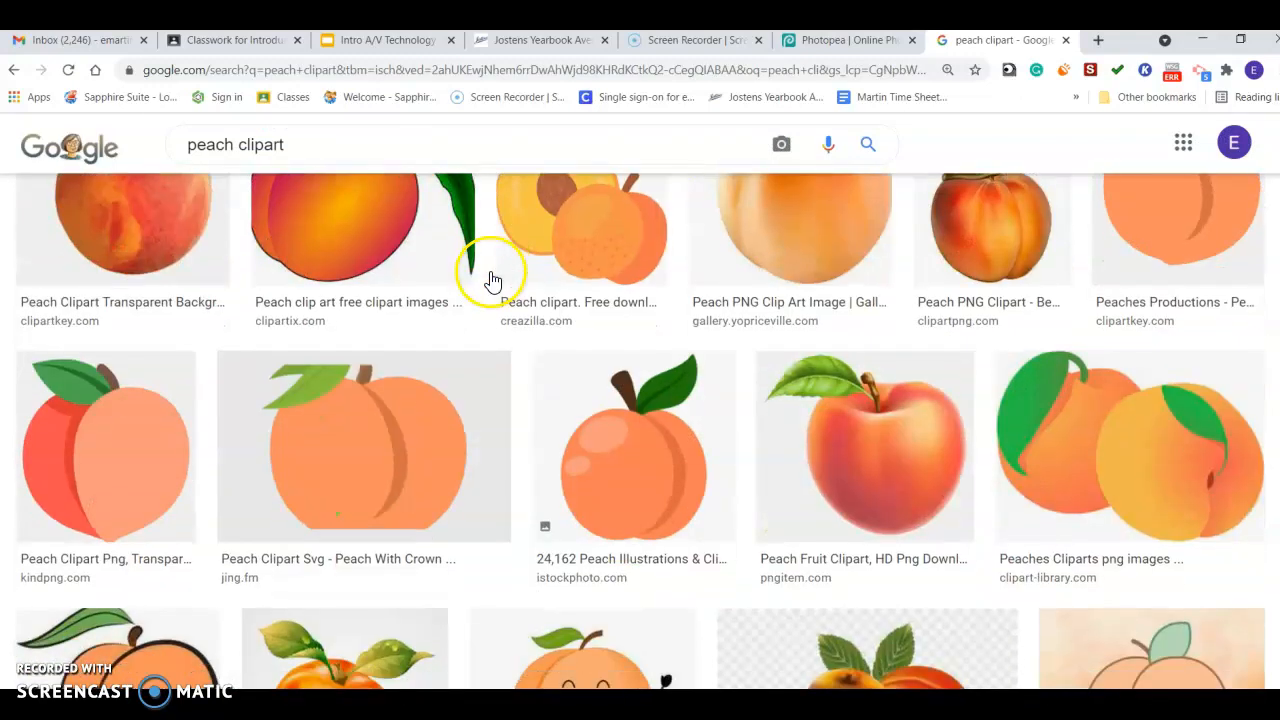
scroll(490, 279, down, 3)
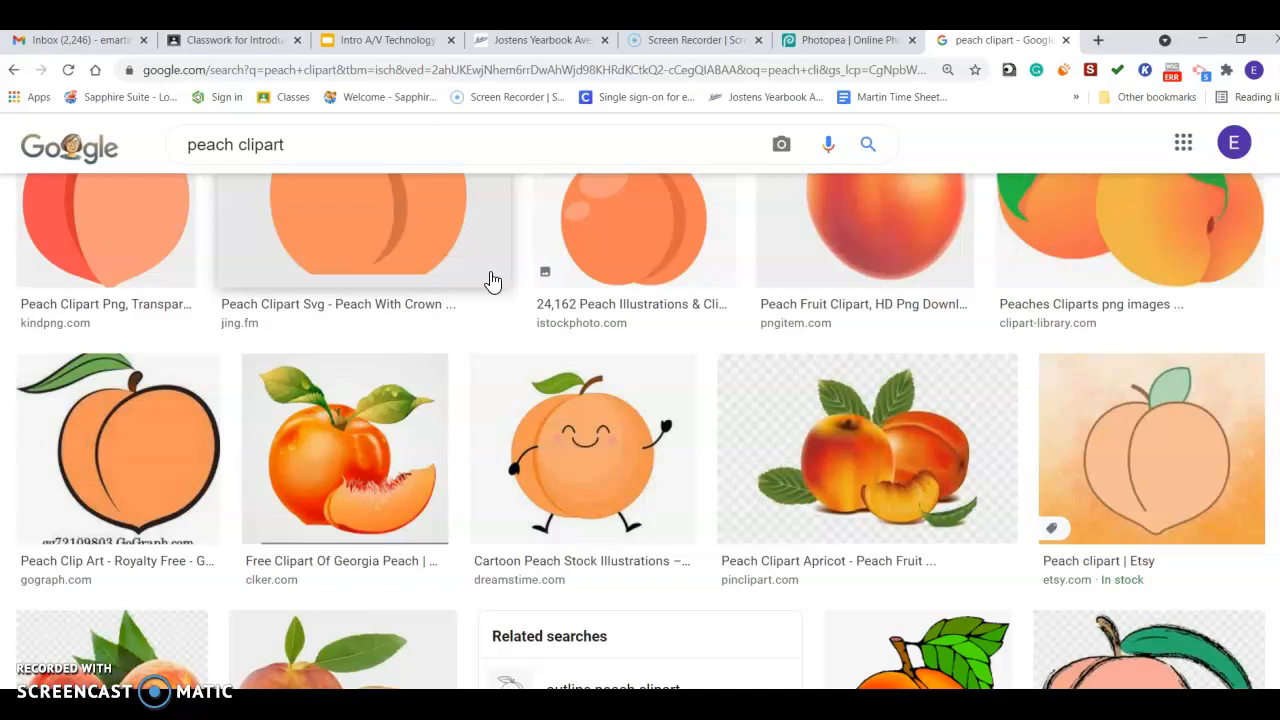
scroll(492, 281, down, 2)
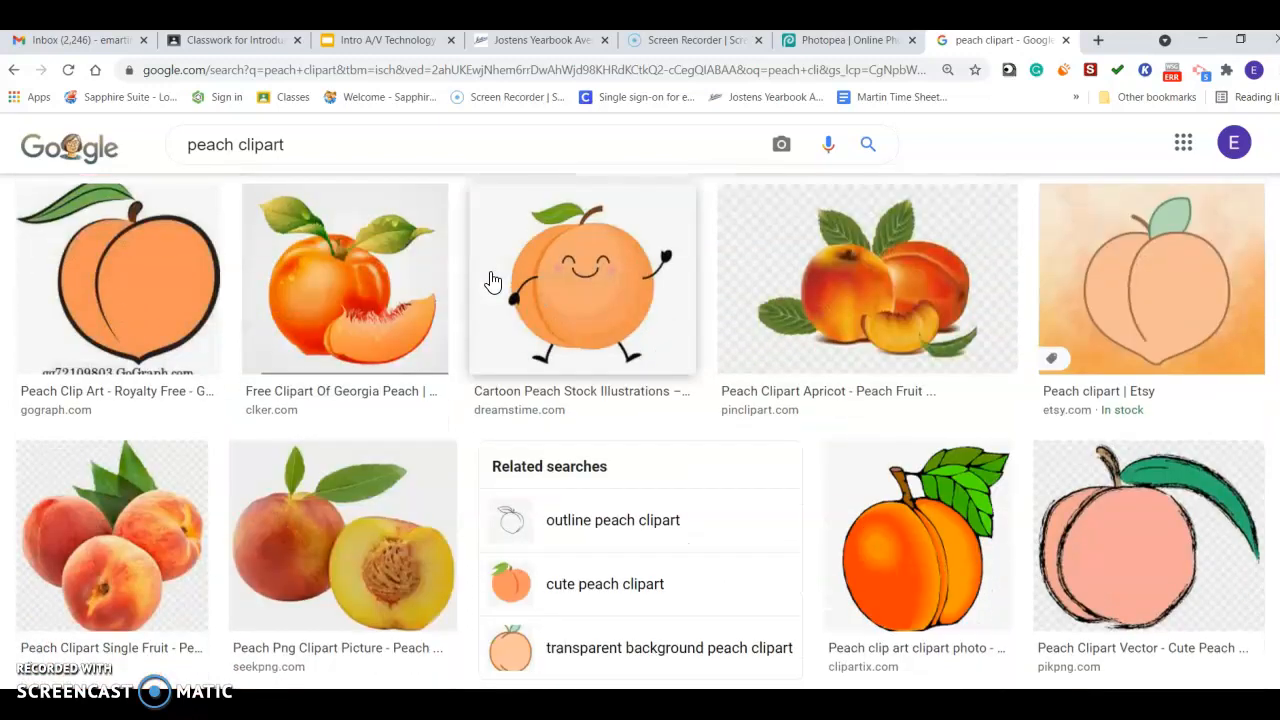
click(1128, 532)
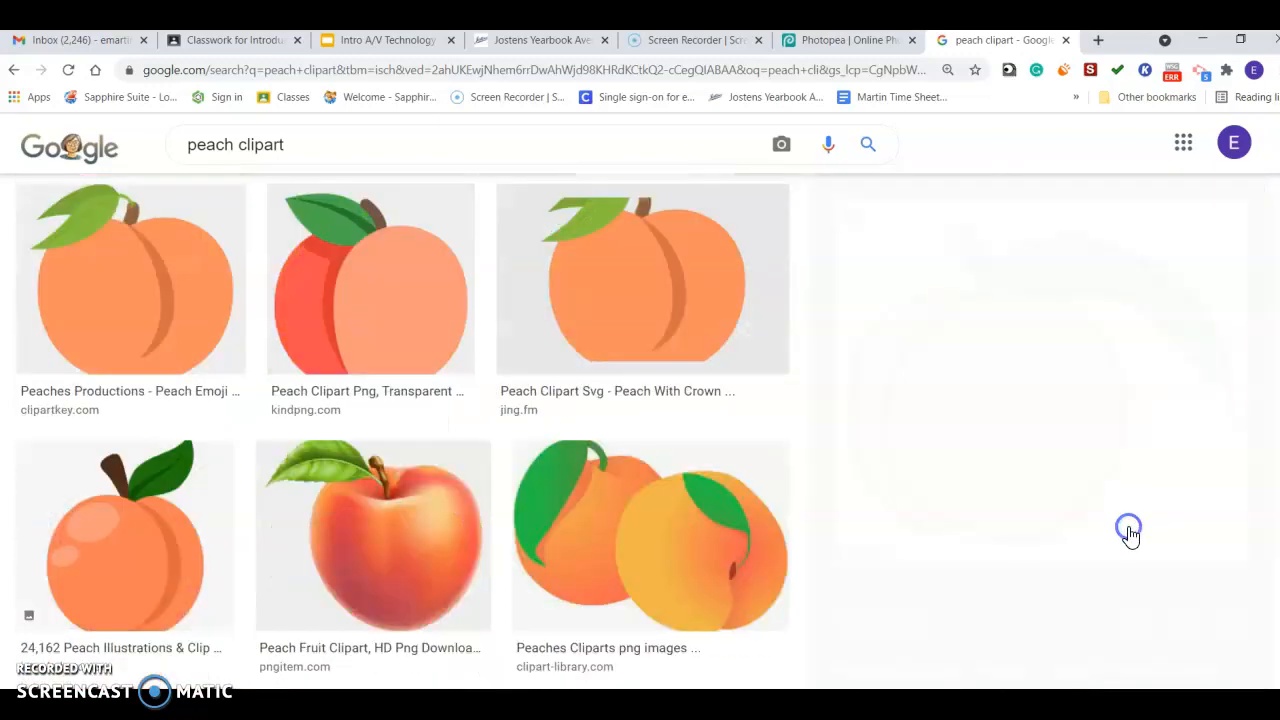
right_click(1041, 446)
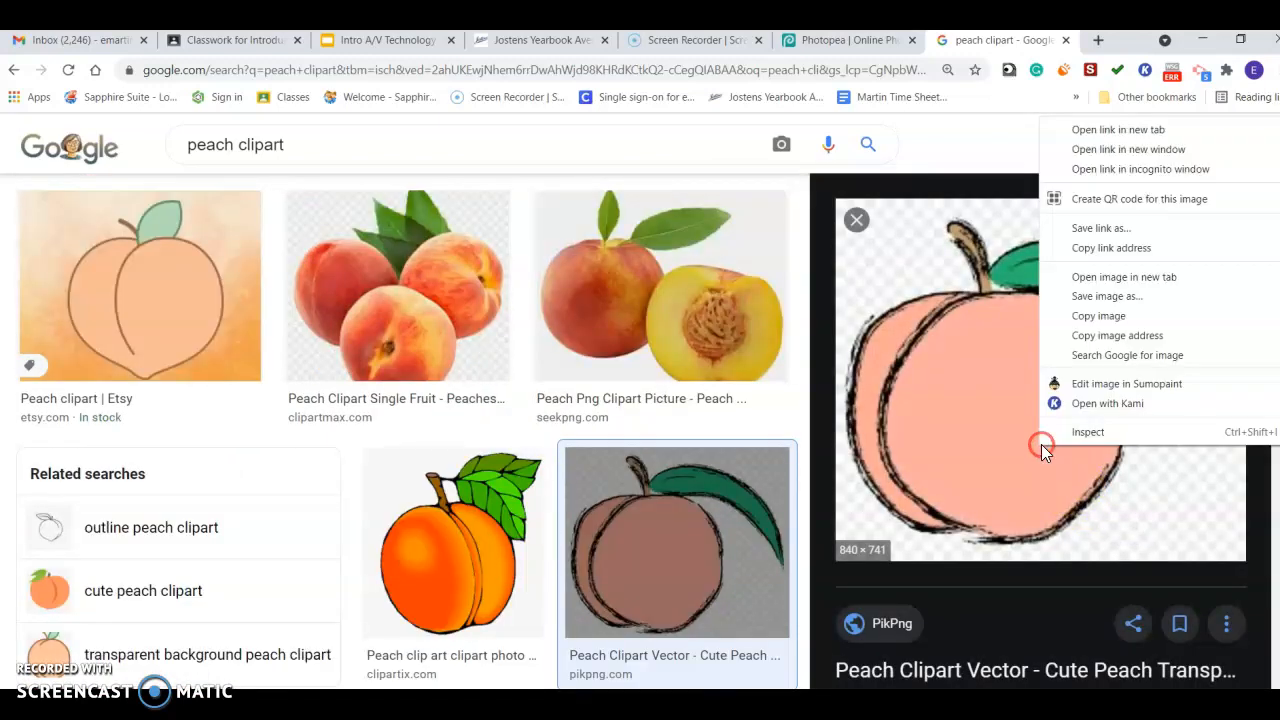
click(1114, 314)
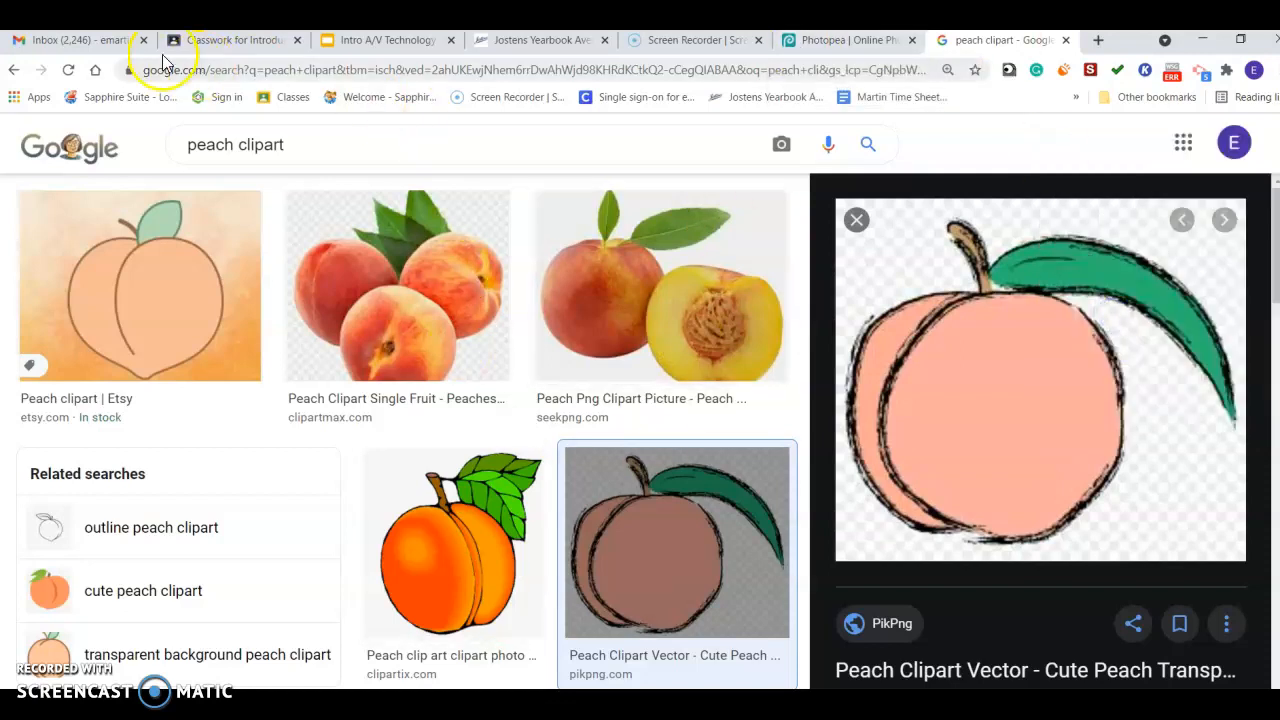
Return to Photopea and paste the copied peach image into the document as a new layer.
click(795, 42)
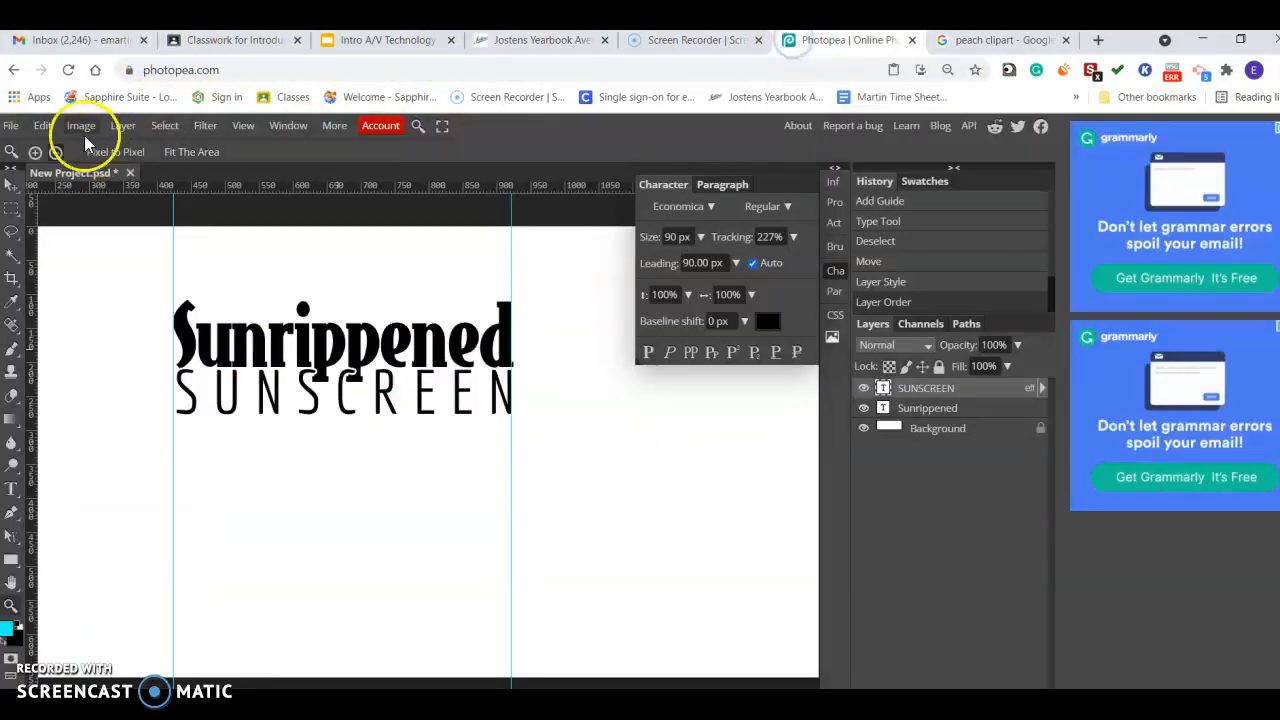
click(42, 125)
click(70, 323)
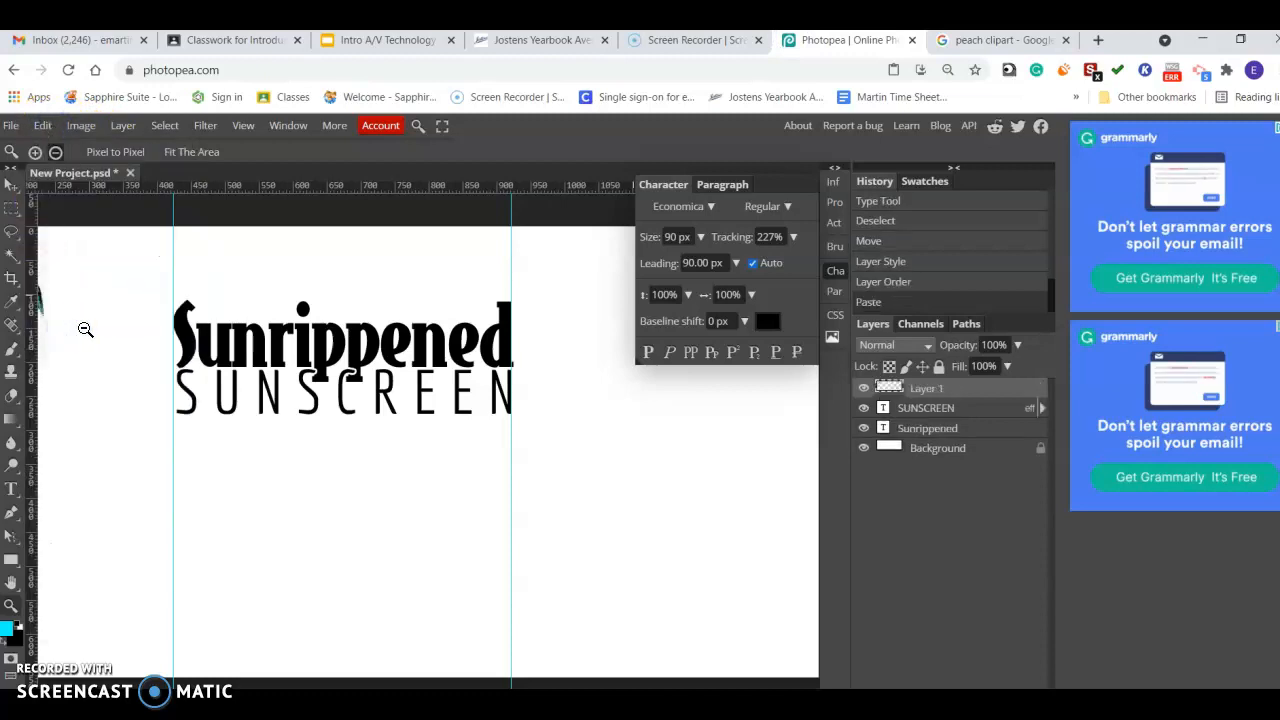
Move the peach over the Sunrippened title and scale it down to about 37%.
click(11, 182)
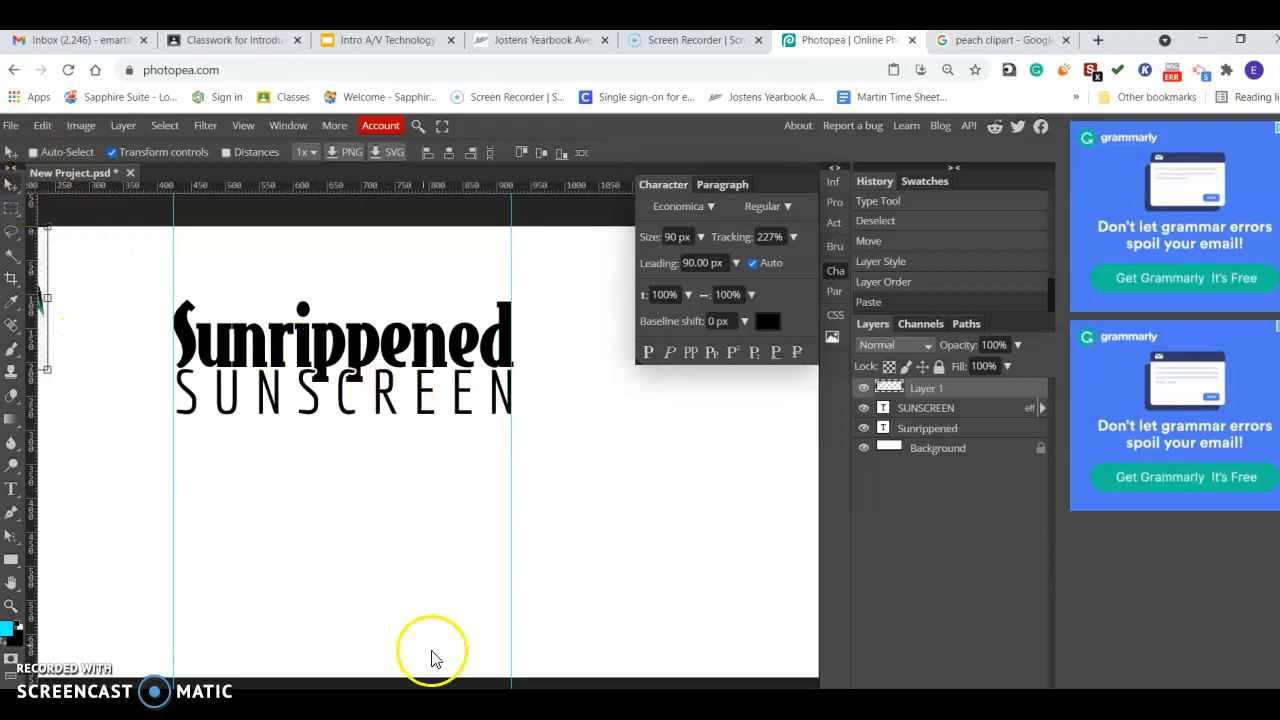
click(11, 606)
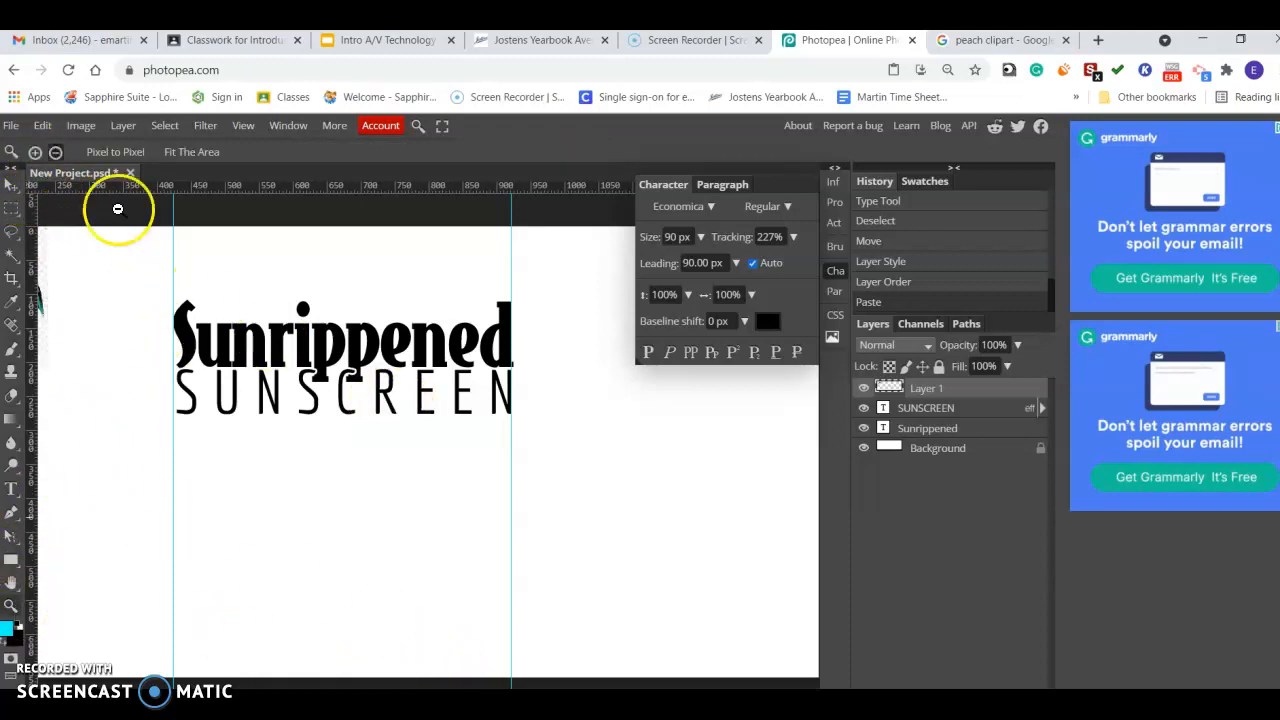
alt+click(205, 352)
click(11, 182)
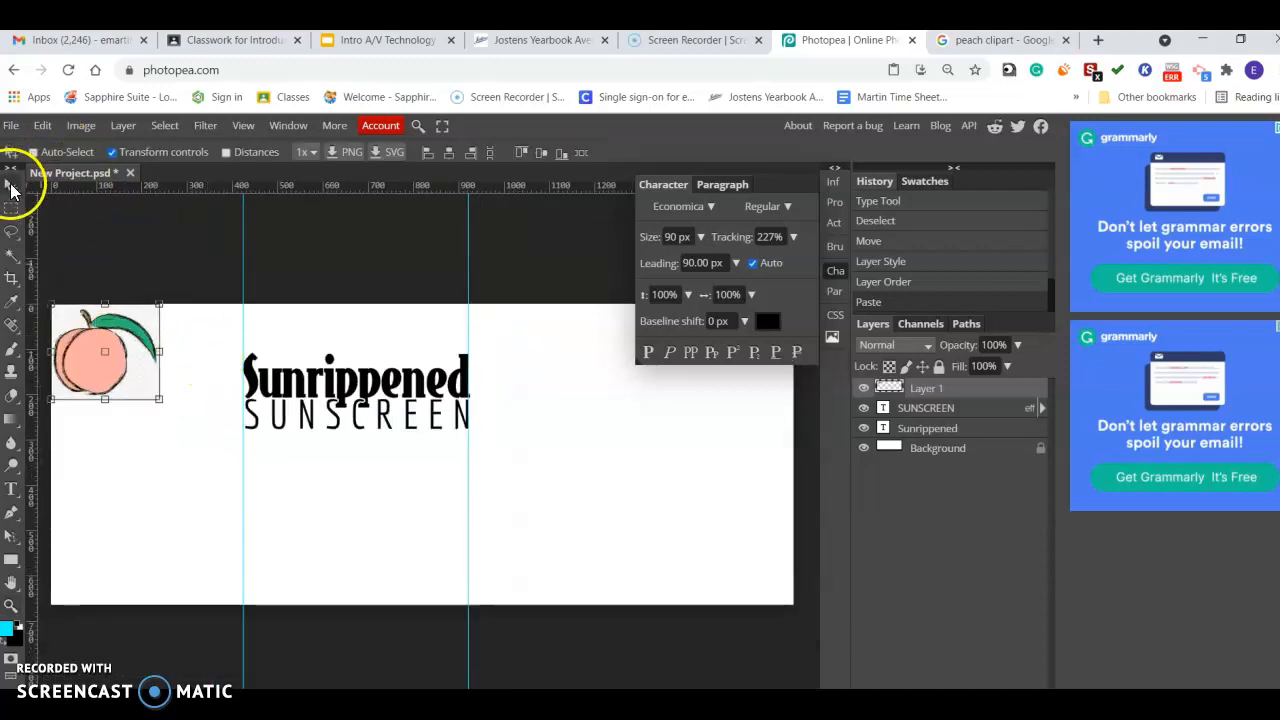
drag(105, 370, 326, 349)
drag(380, 284, 301, 355)
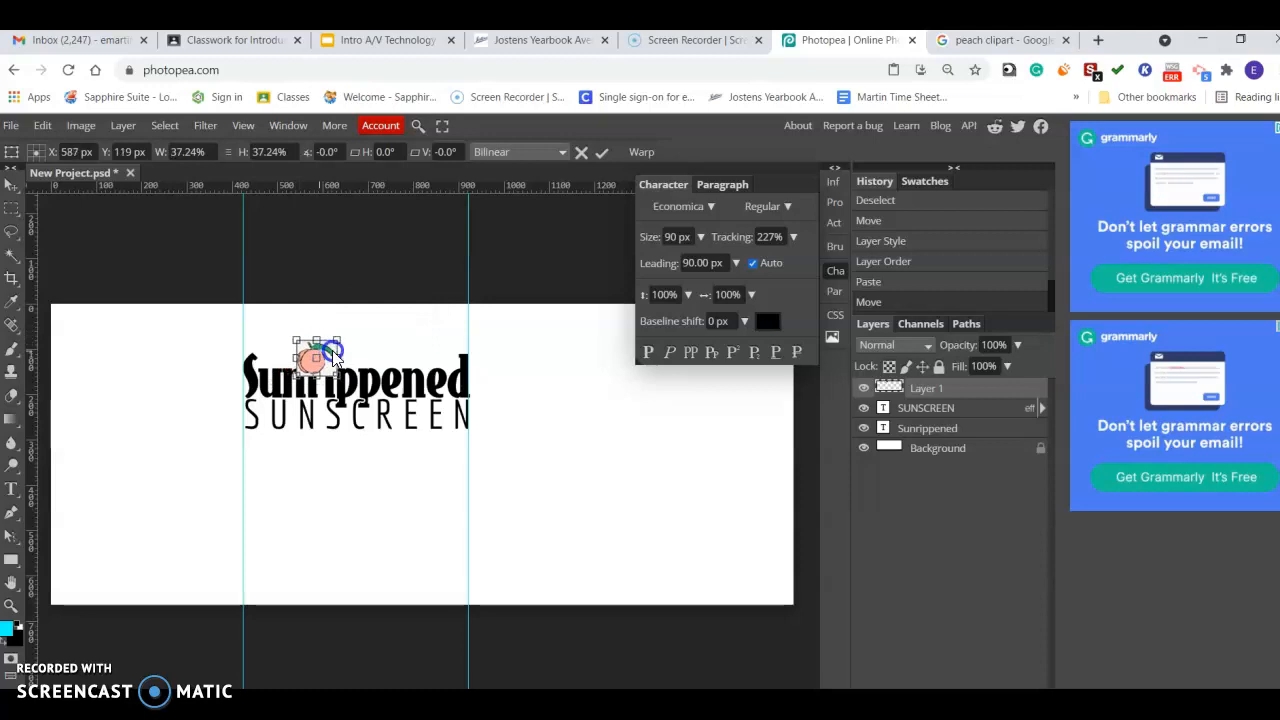
Shrink the peach further and position it as the dot over the i in Sunrippened.
click(11, 605)
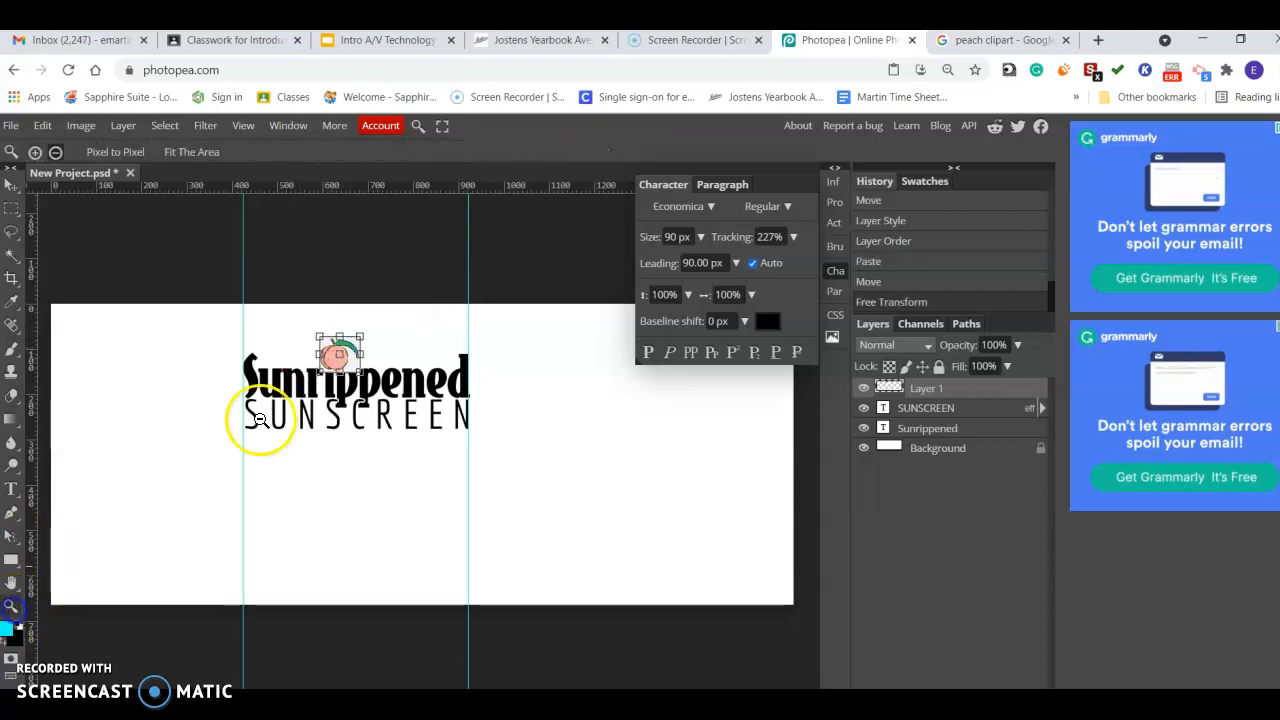
click(338, 359)
click(37, 153)
click(383, 387)
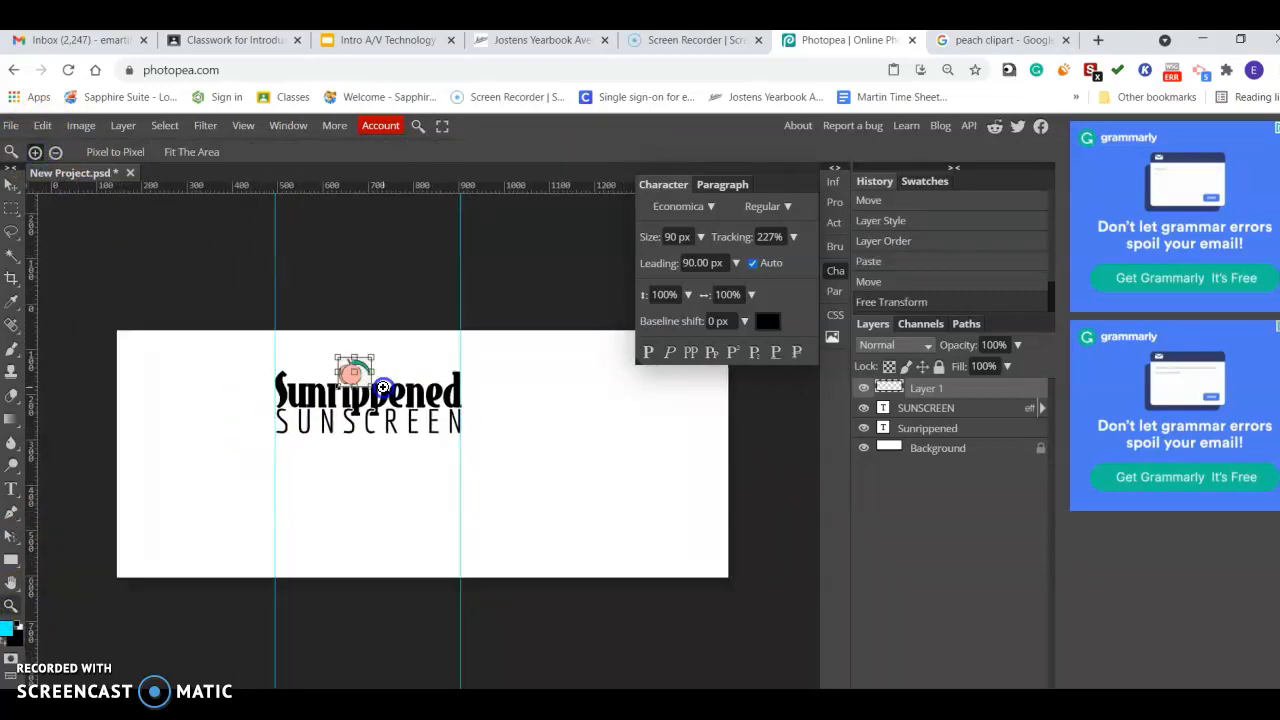
click(369, 363)
click(352, 358)
click(341, 355)
click(324, 340)
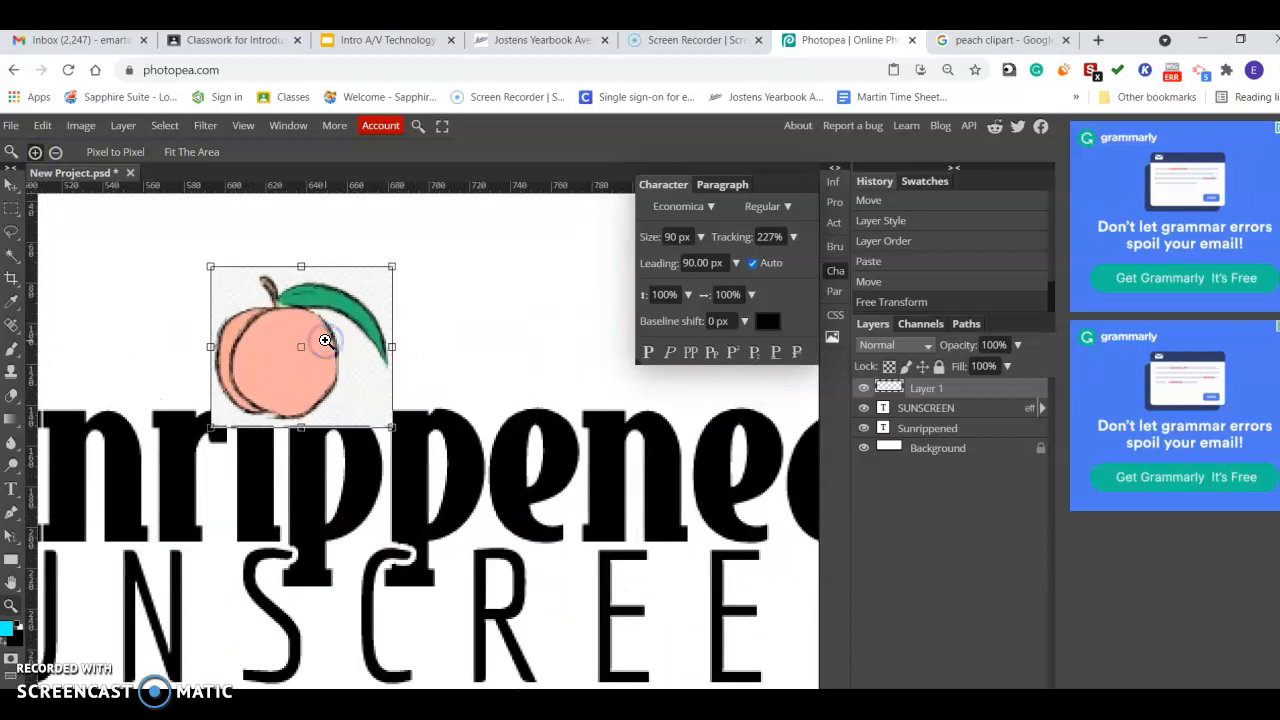
click(325, 340)
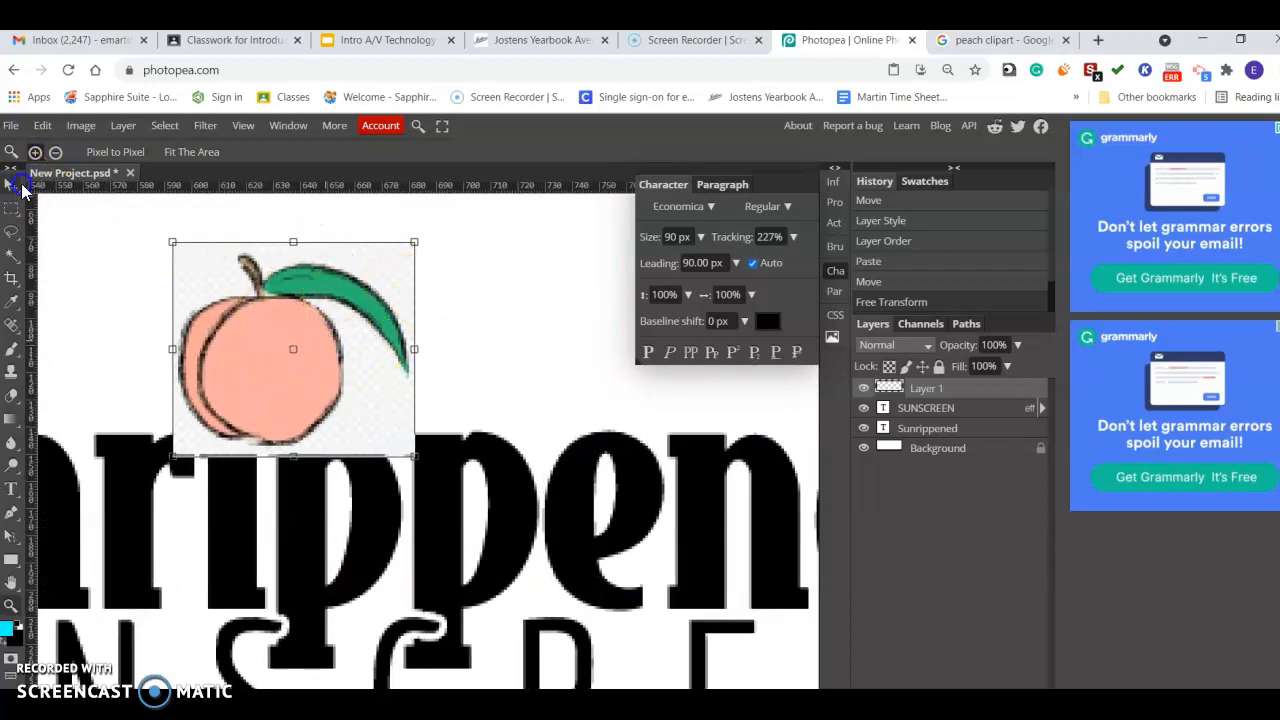
click(18, 186)
drag(417, 242, 314, 303)
mouse_move(248, 400)
mouse_down()
mouse_move(271, 314)
mouse_move(250, 381)
mouse_up()
click(12, 207)
click(11, 605)
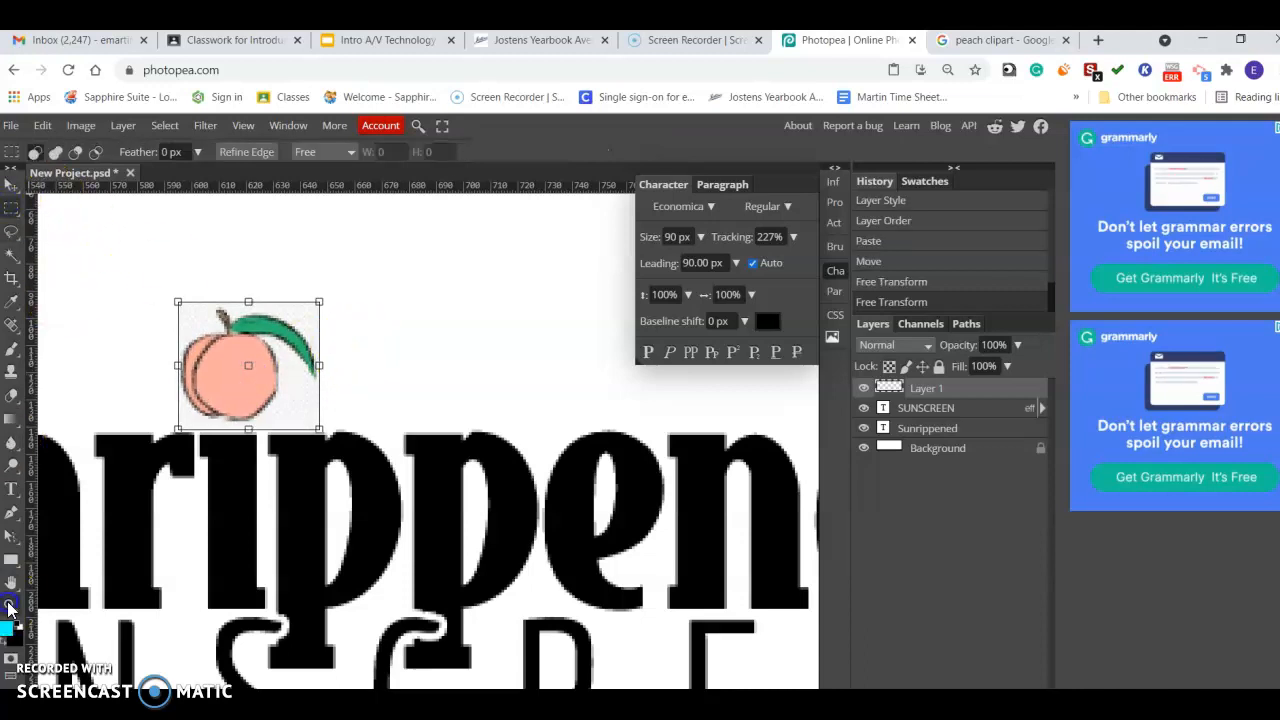
click(55, 151)
click(256, 288)
click(337, 303)
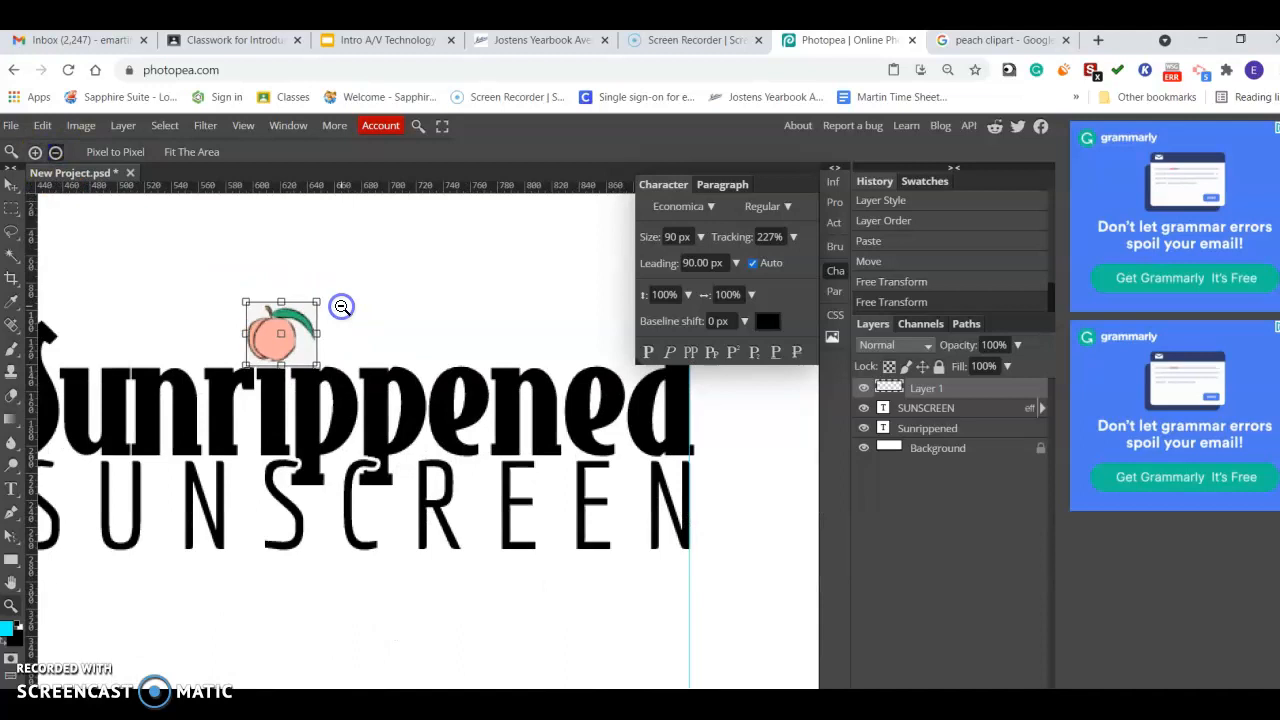
click(297, 306)
click(314, 300)
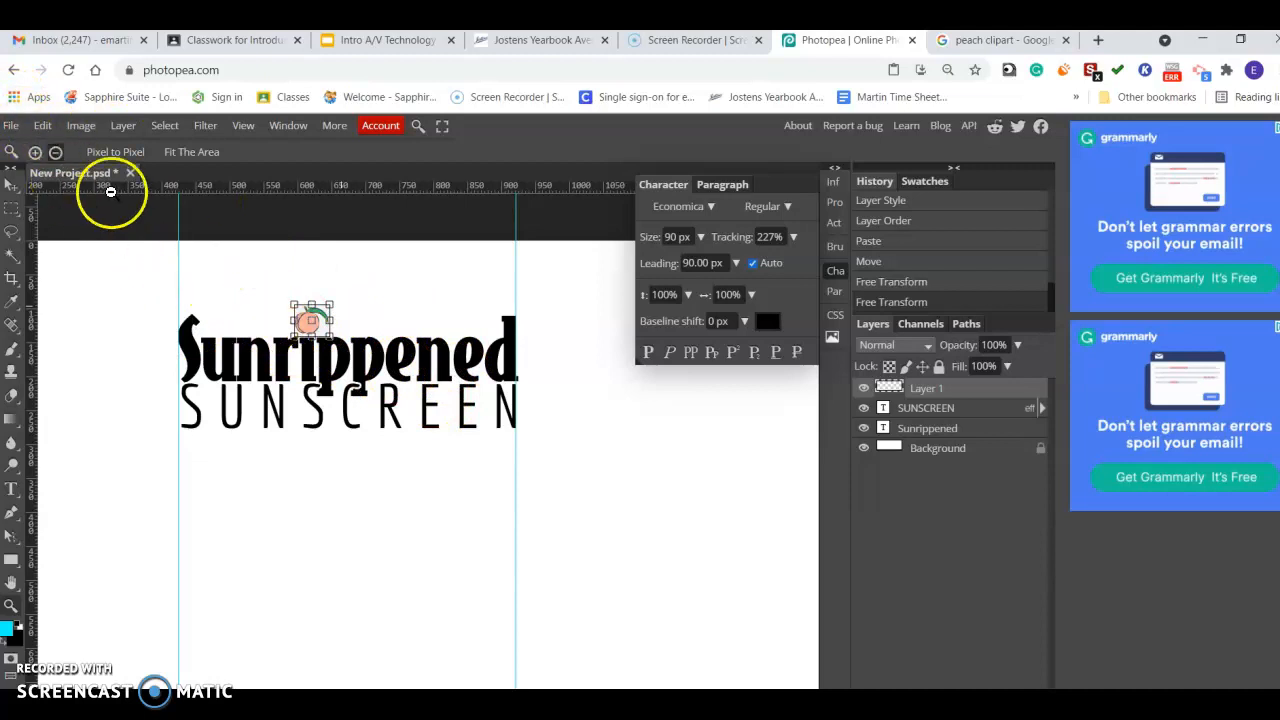
click(13, 209)
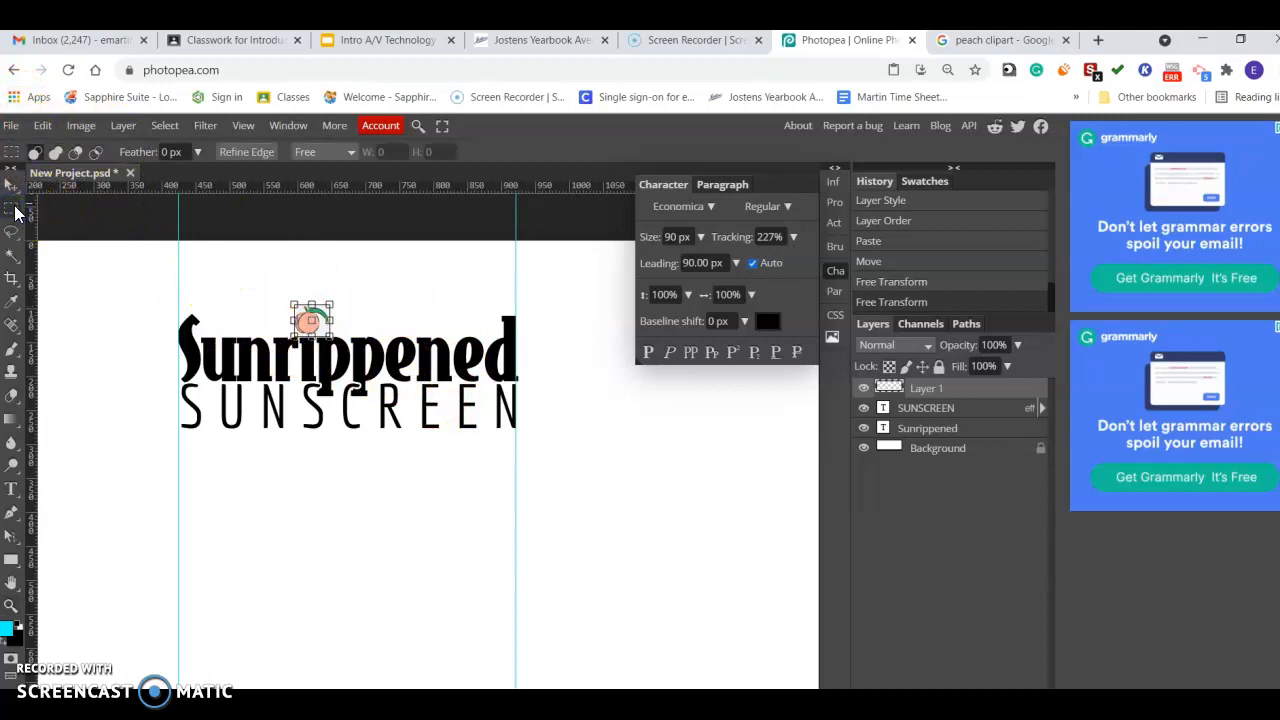
click(12, 607)
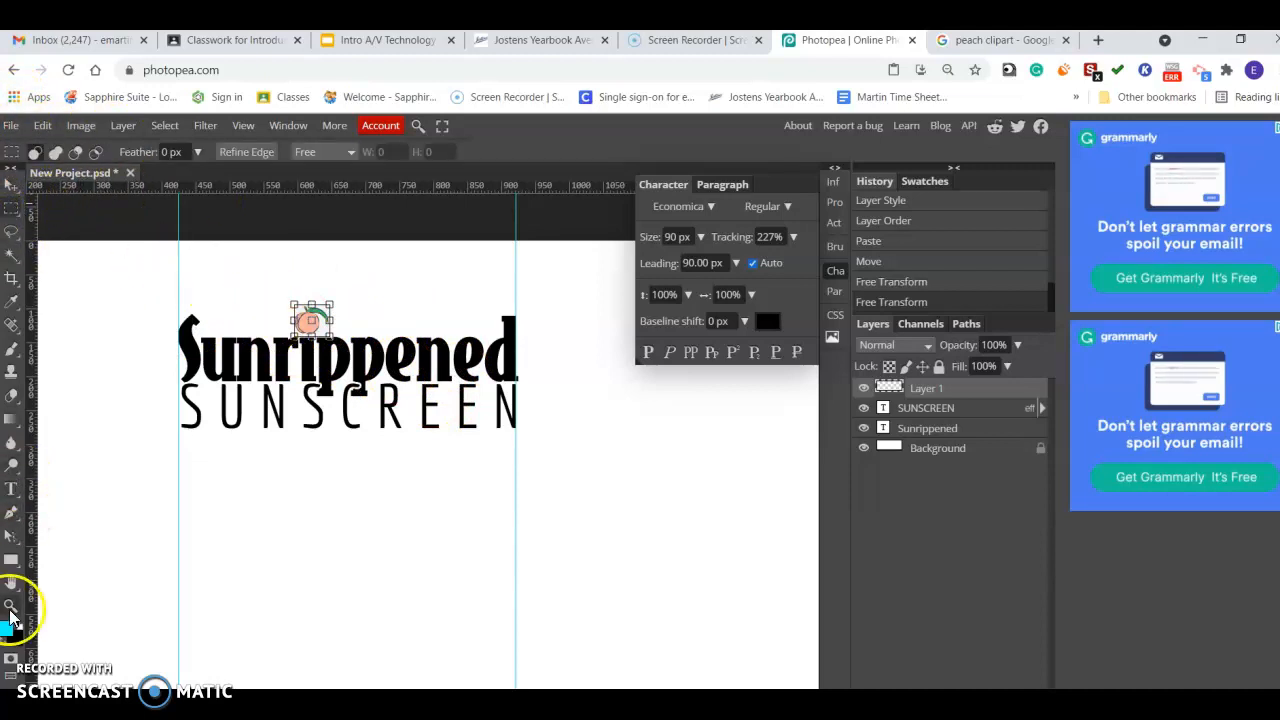
click(12, 209)
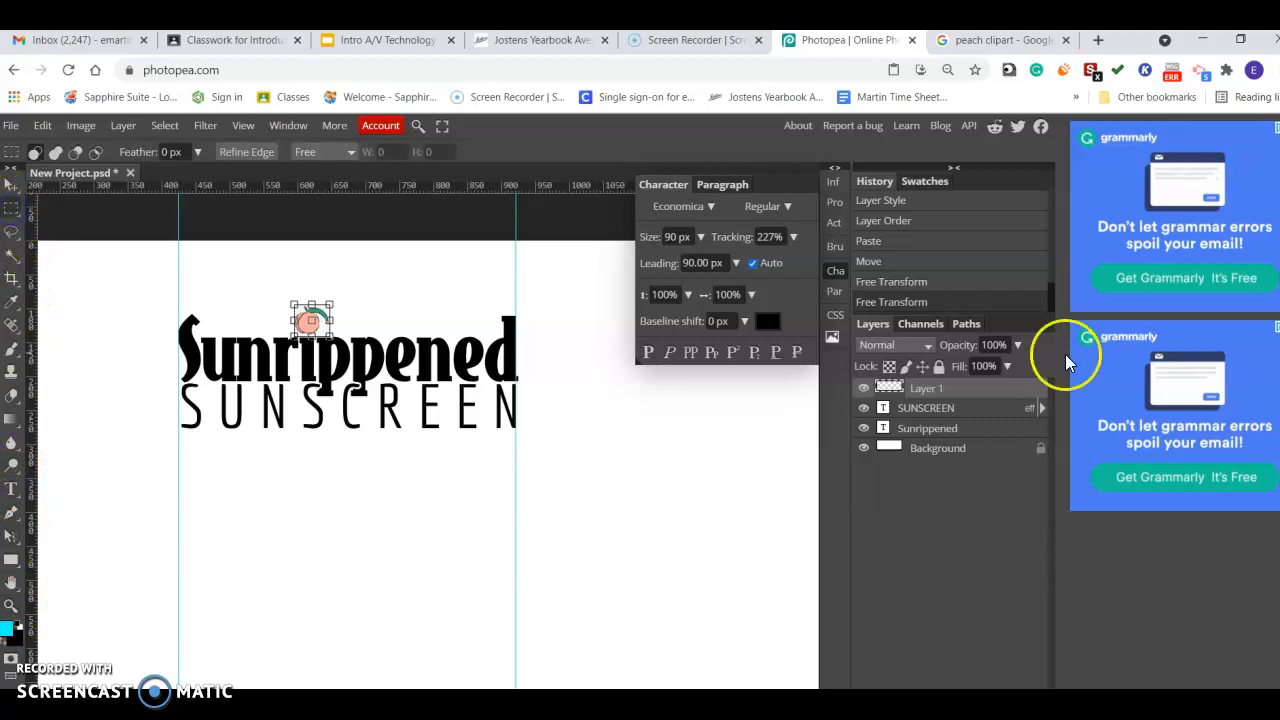
click(965, 430)
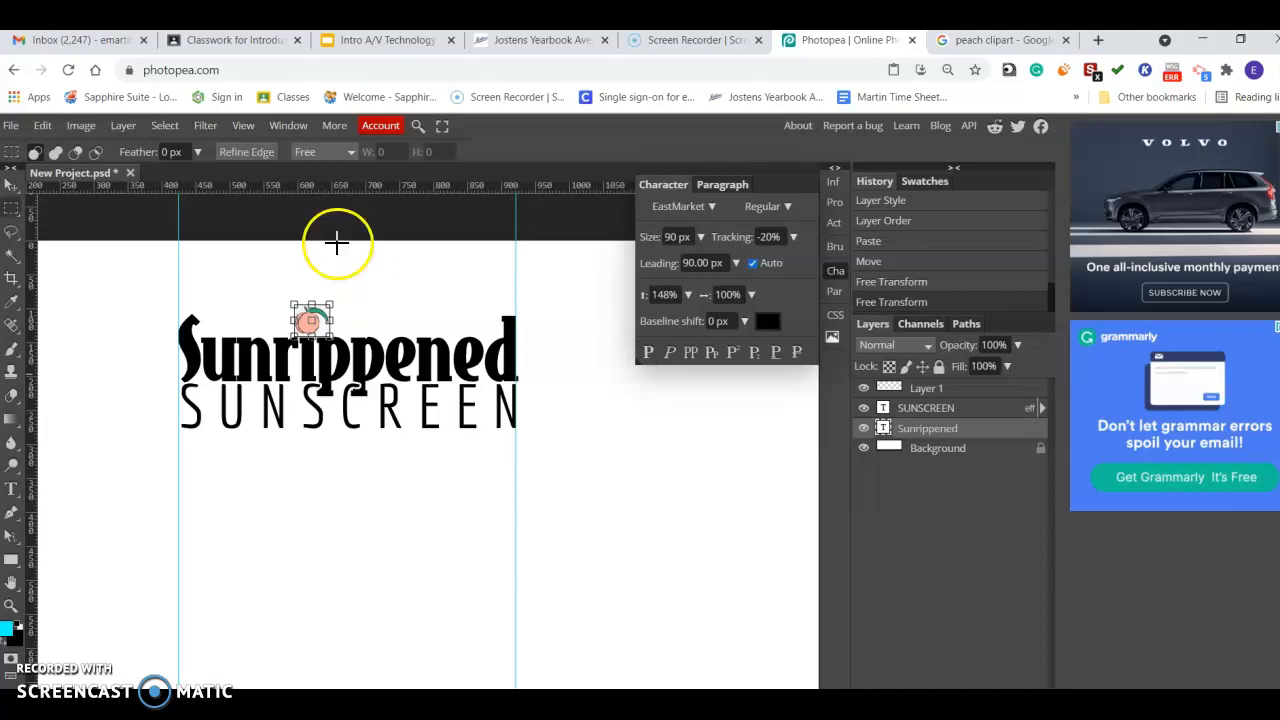
Switch to Google Classroom, open the Packaging Design: Fonts assignment's example slides, and go to the My Ideas: Screenshots from Photopea slide.
click(203, 41)
scroll(477, 277, down, 3)
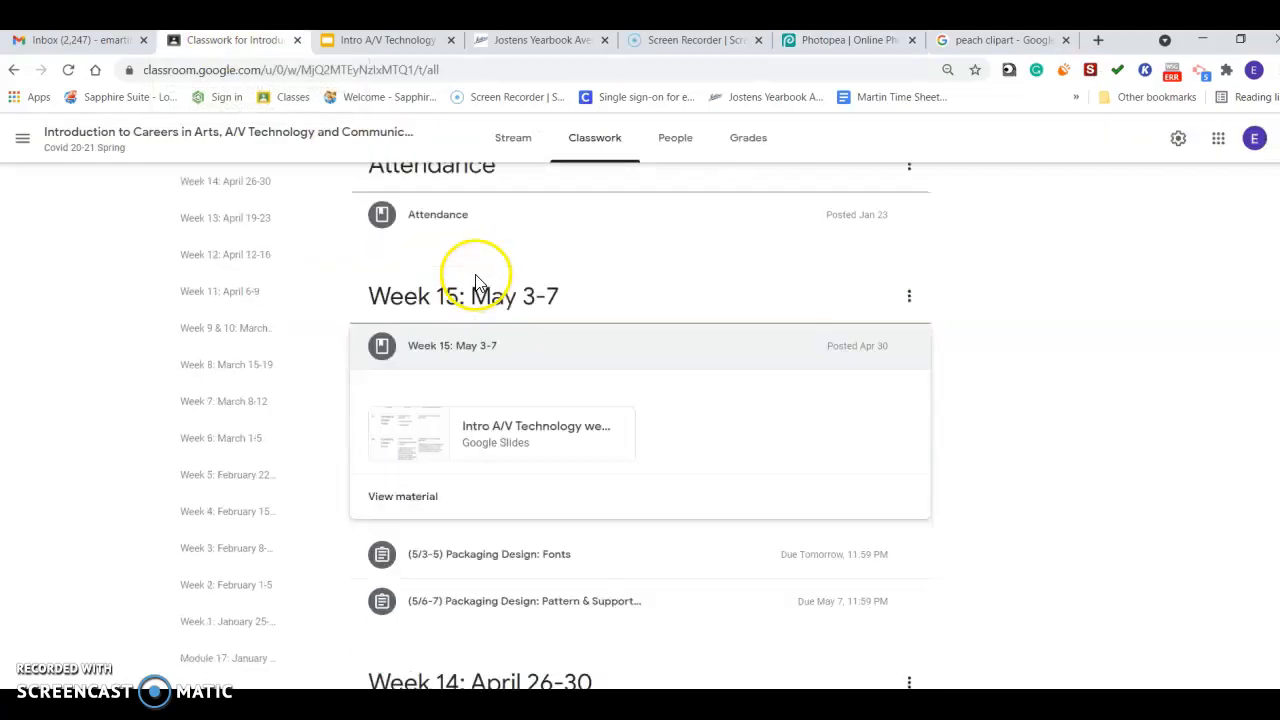
click(474, 509)
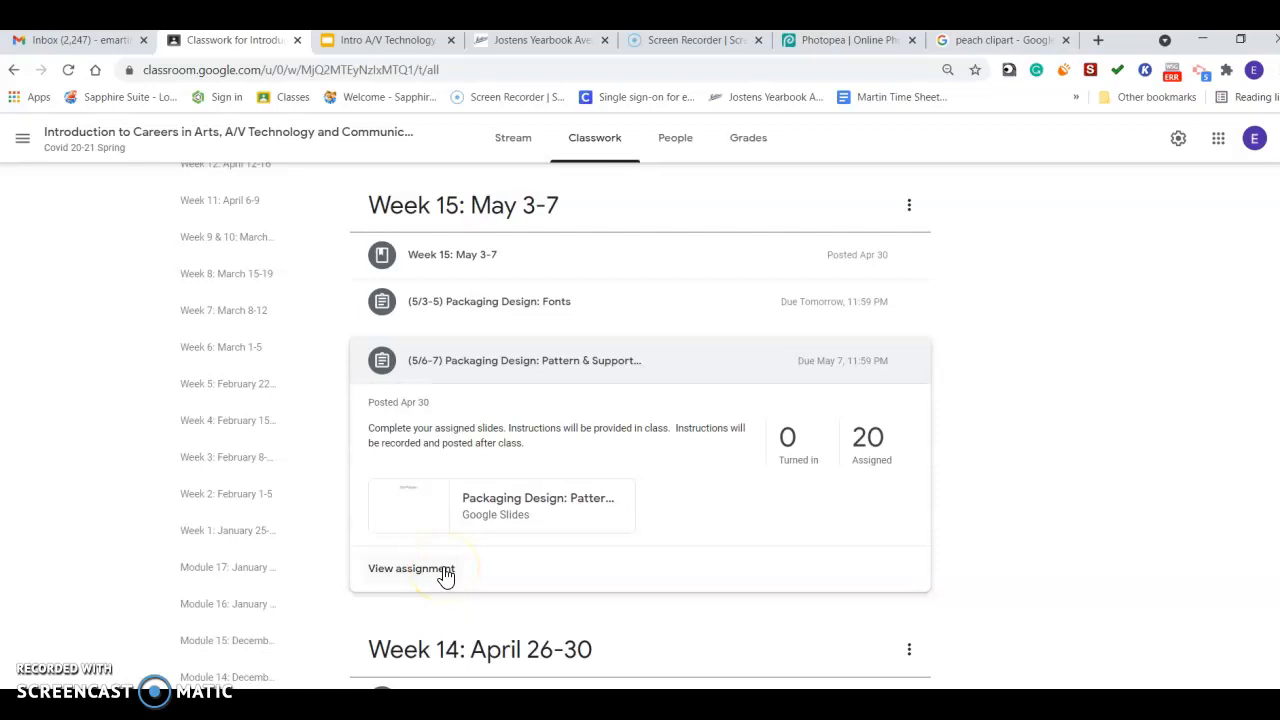
click(445, 305)
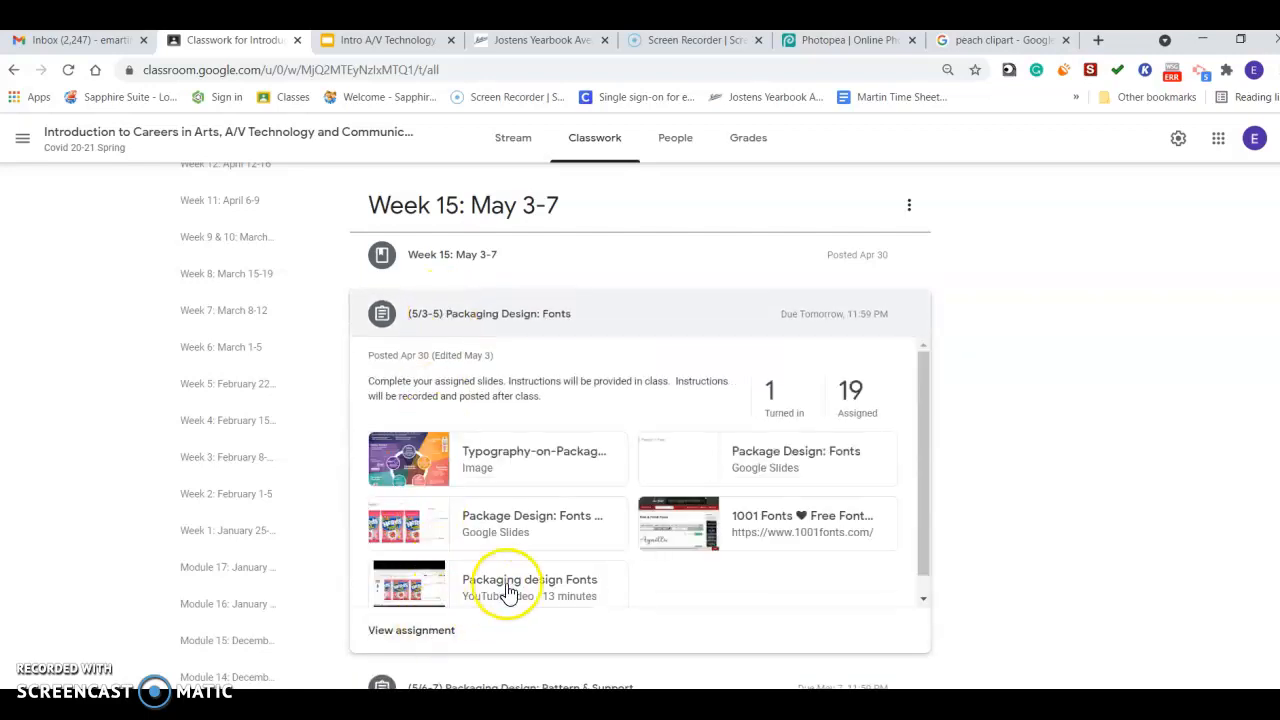
click(557, 520)
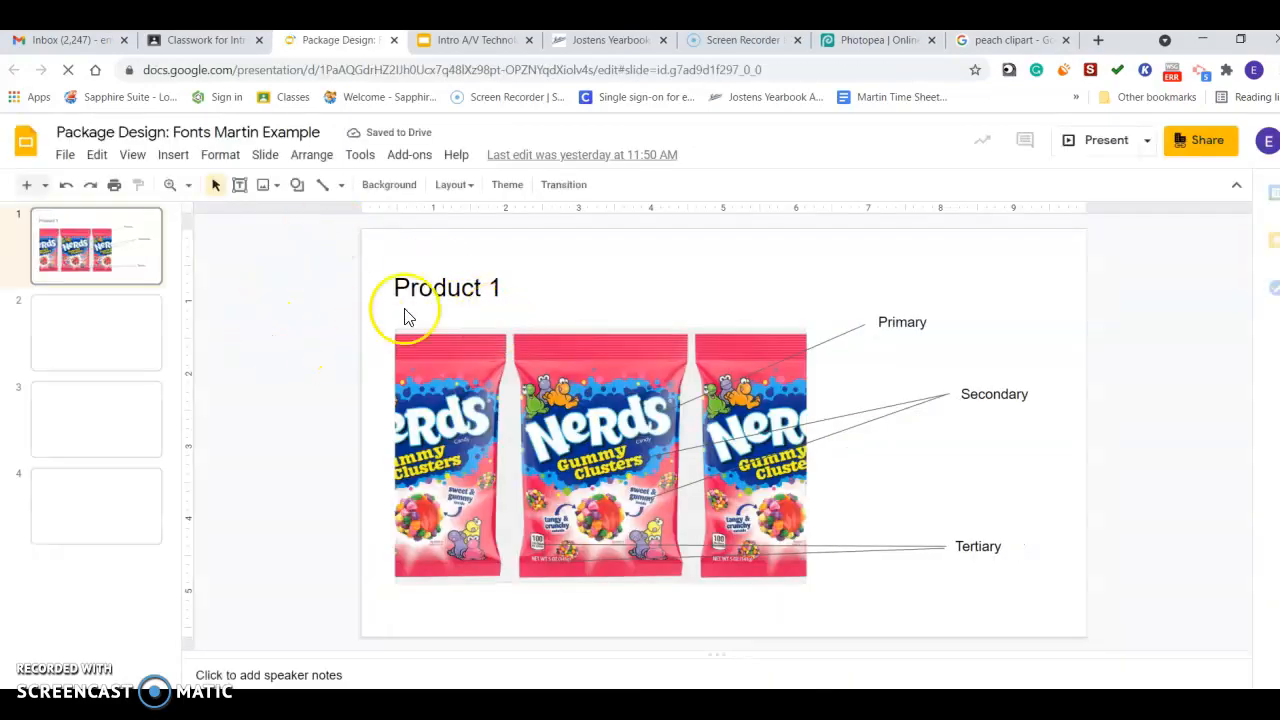
click(76, 521)
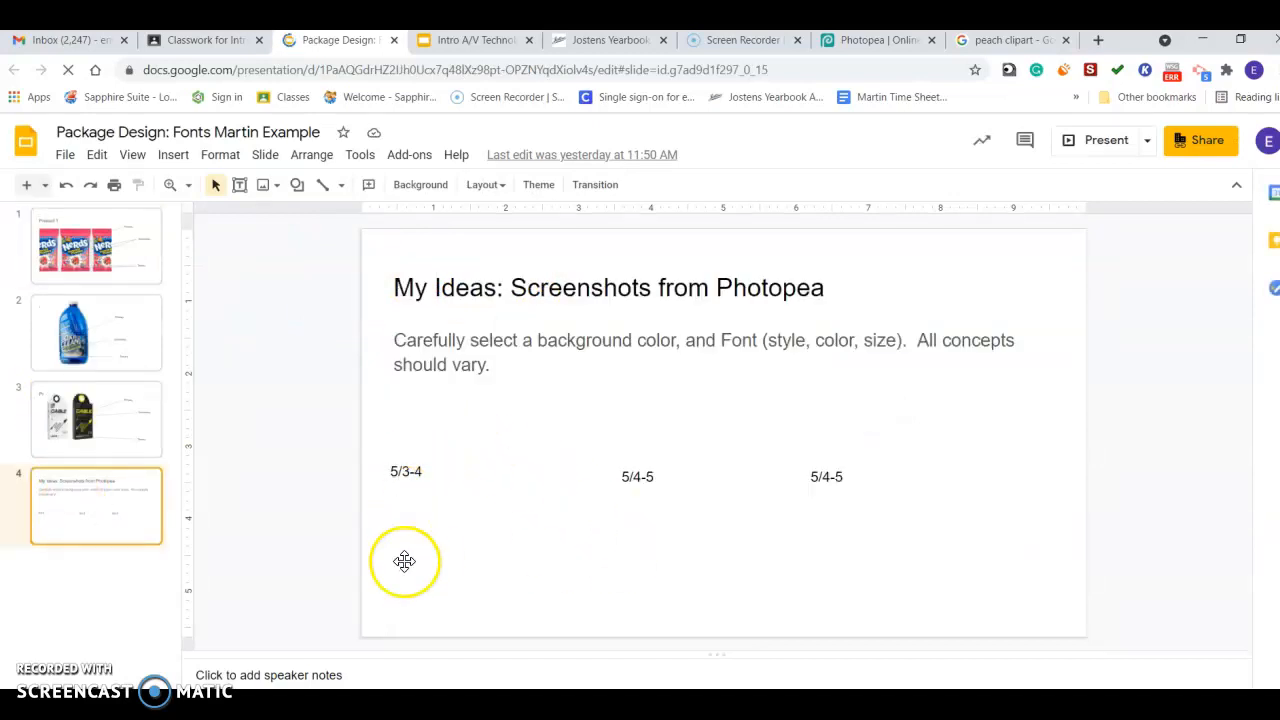